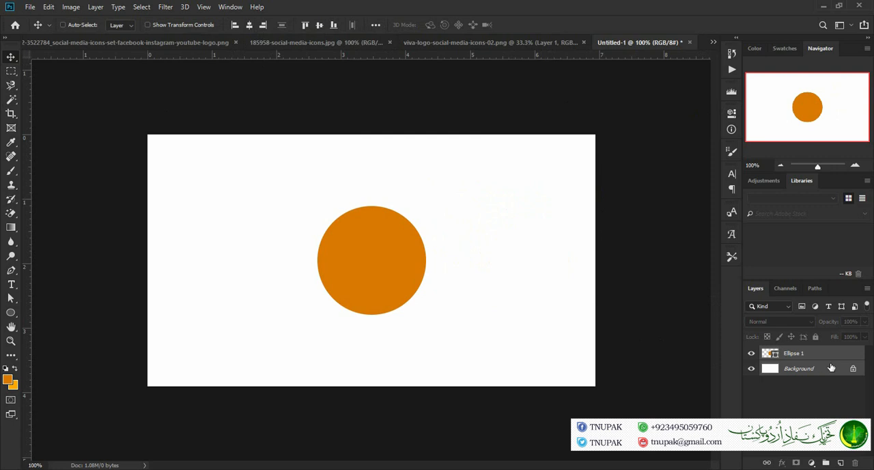
Scale the orange circle on the Ellipse 1 layer proportionally to 125%
click(830, 356)
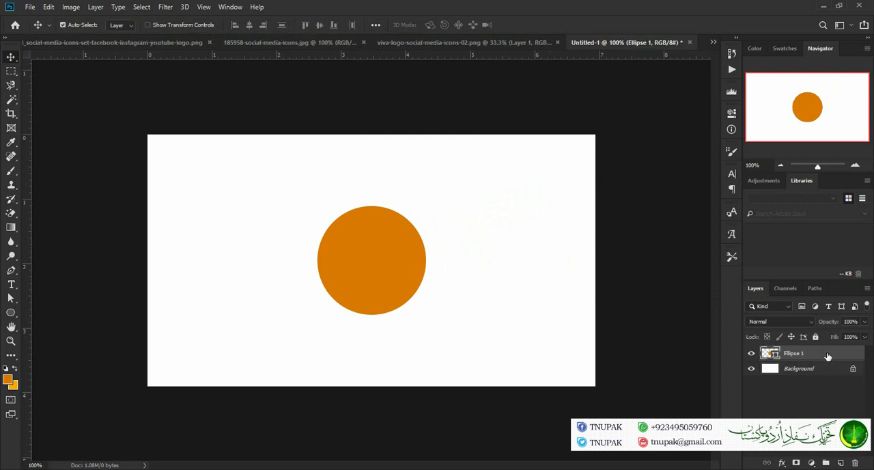
key(ctrl+t)
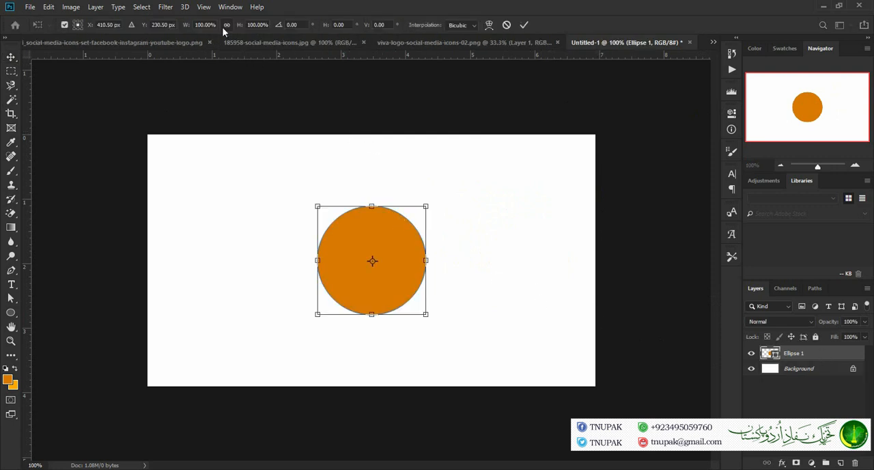
click(206, 25)
text(125)
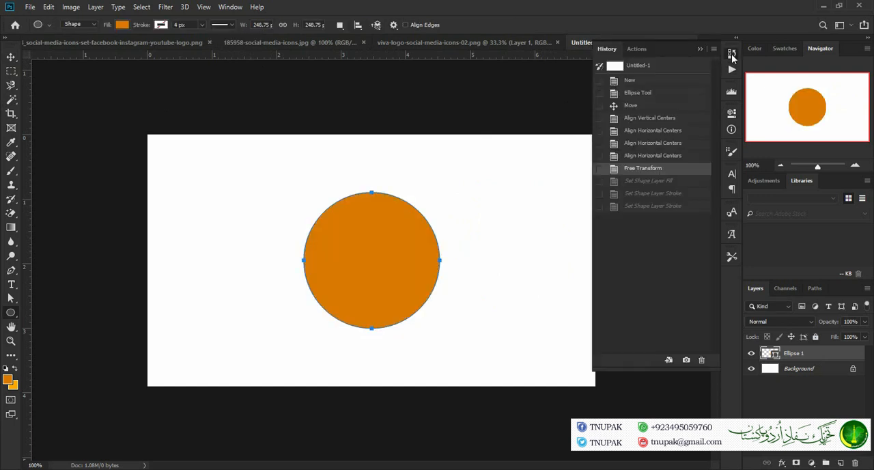
click(732, 56)
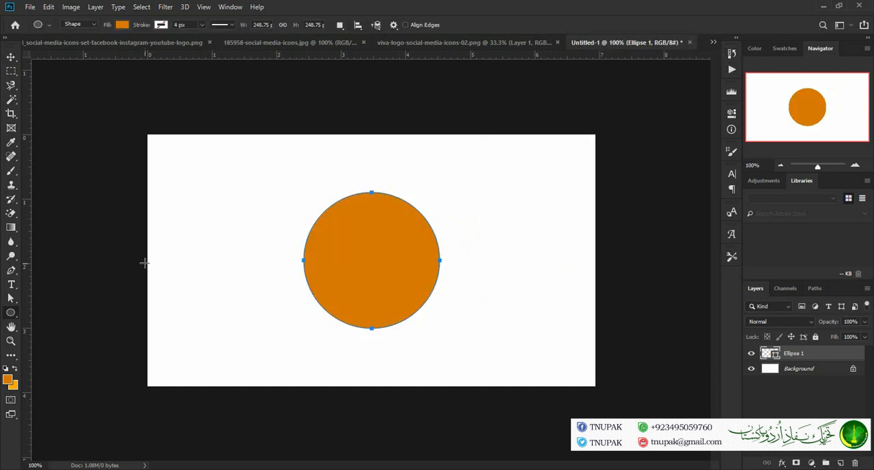
Draw a second circle about 167 px in diameter at the canvas's upper left and remove its fill
drag(197, 270, 358, 181)
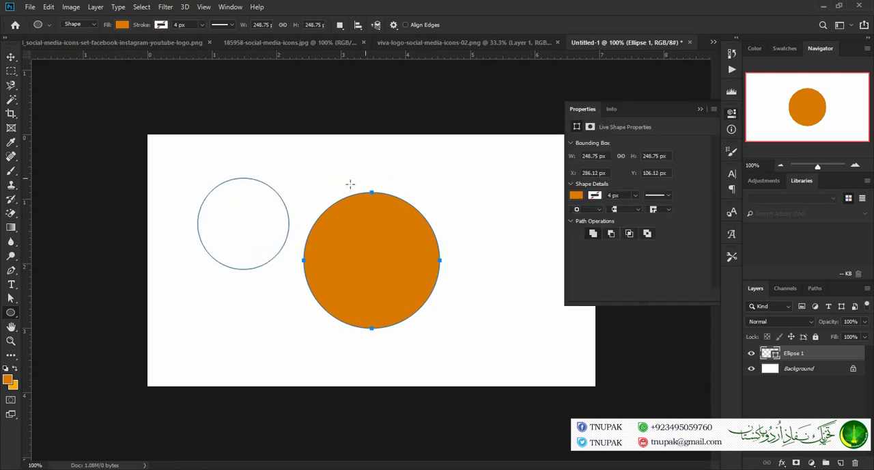
click(120, 25)
click(75, 45)
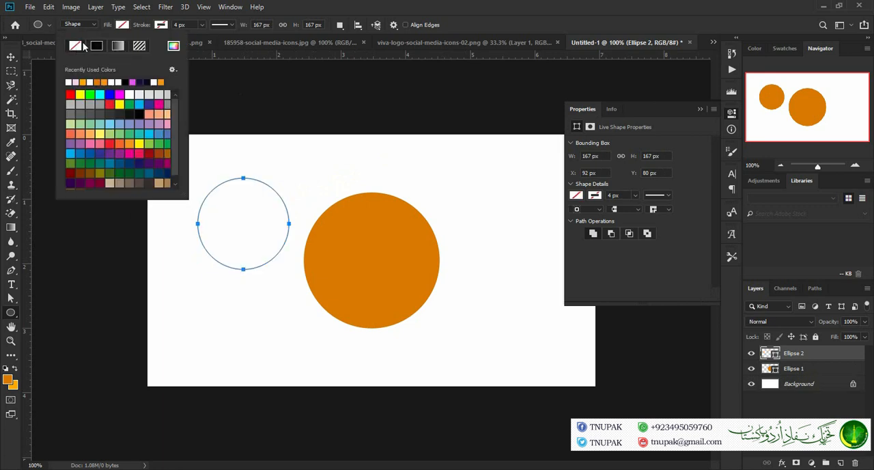
Give the unfilled circle a yellow-orange stroke 10 px wide
click(162, 25)
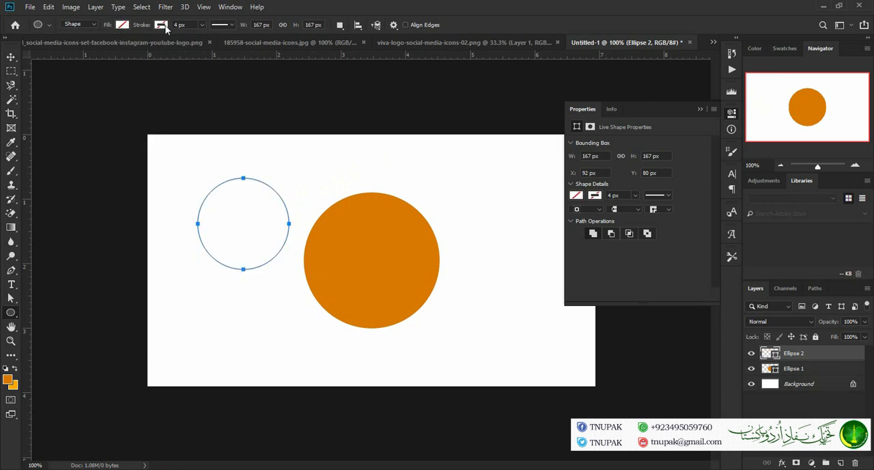
click(120, 81)
click(112, 82)
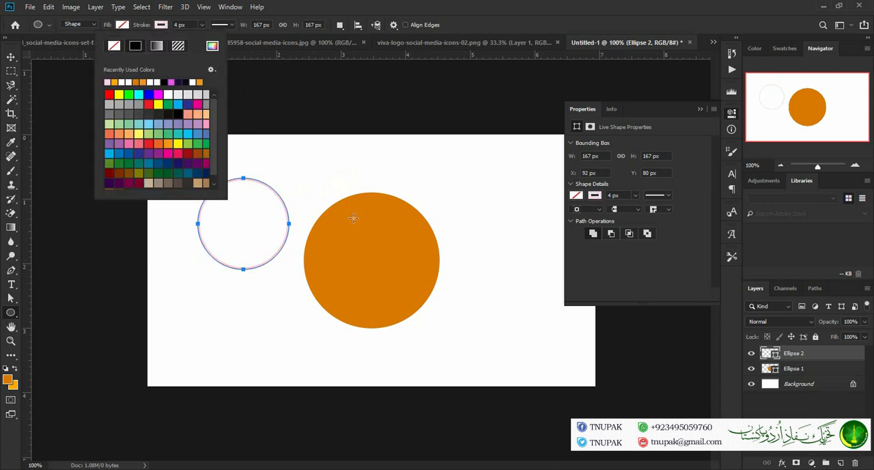
click(114, 82)
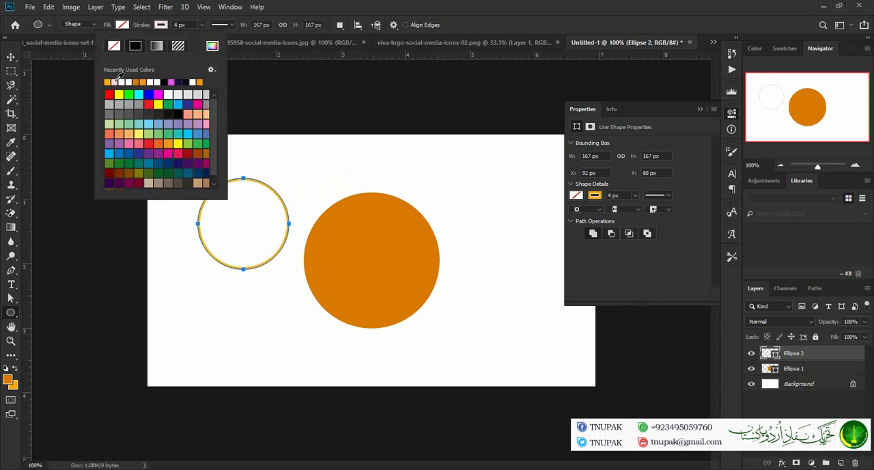
click(169, 25)
click(175, 25)
text(10)
key(Return)
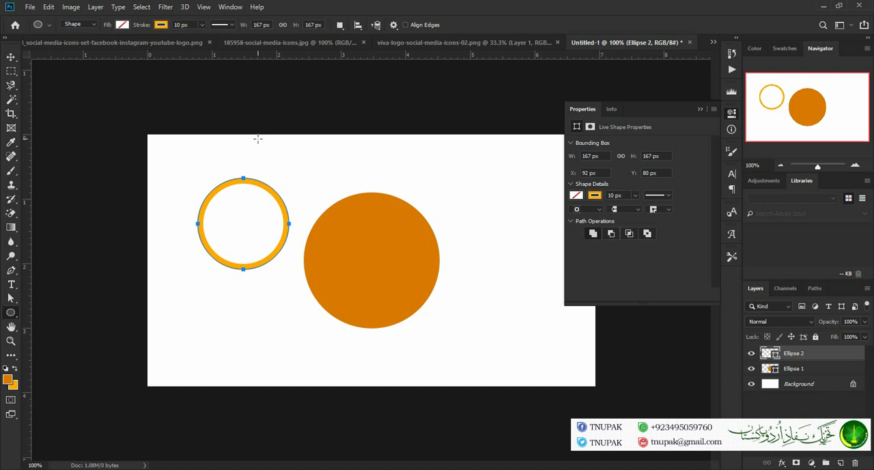
Move the yellow-orange ring onto the large orange circle and align the vertical centers of both shapes
click(11, 56)
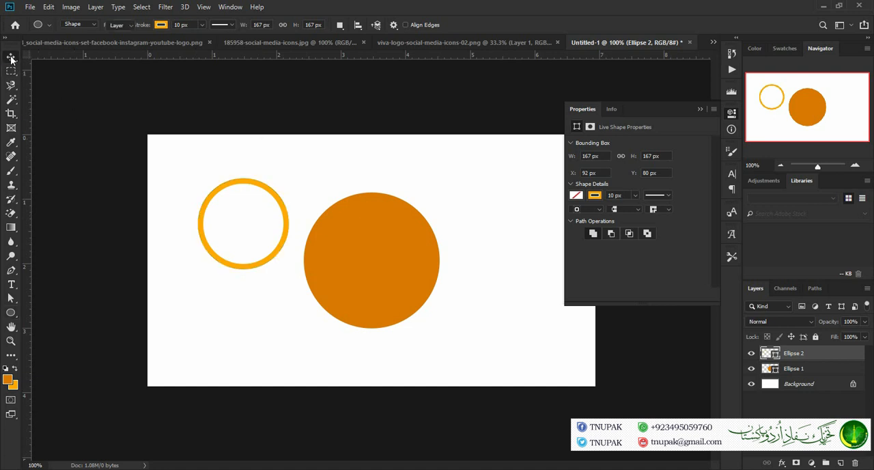
drag(279, 203, 411, 250)
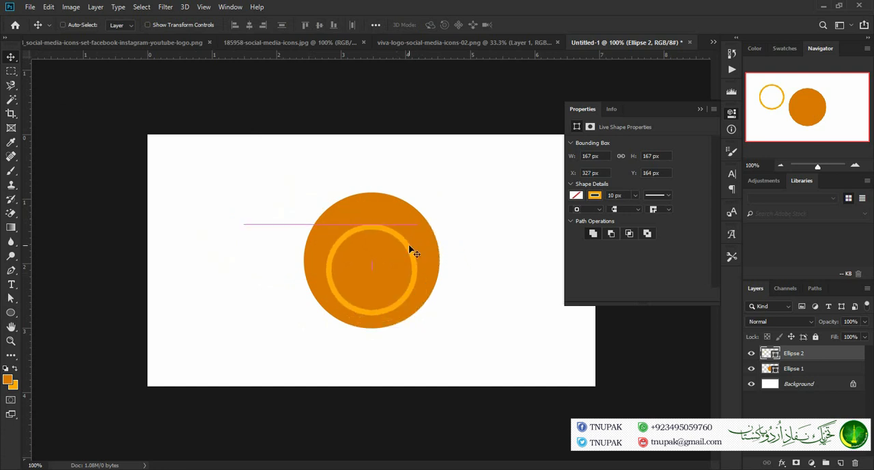
click(699, 110)
shift+click(820, 368)
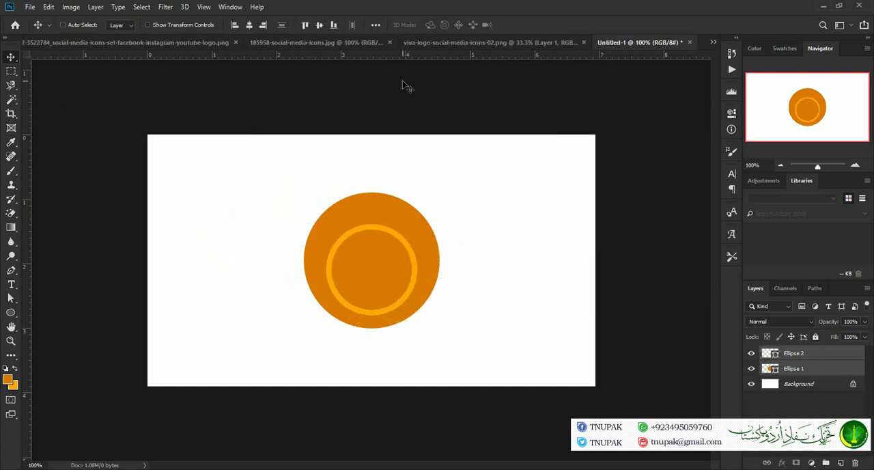
click(319, 24)
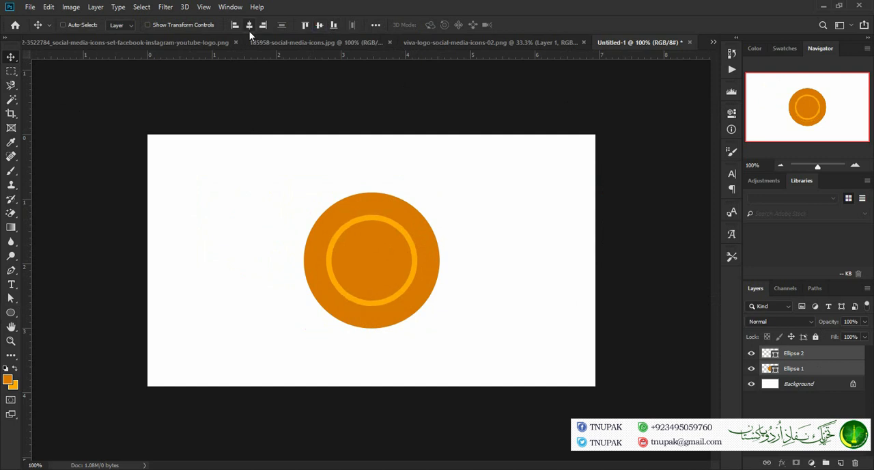
Scale the yellow-orange ring proportionally to 165% so it surrounds the orange circle
click(838, 356)
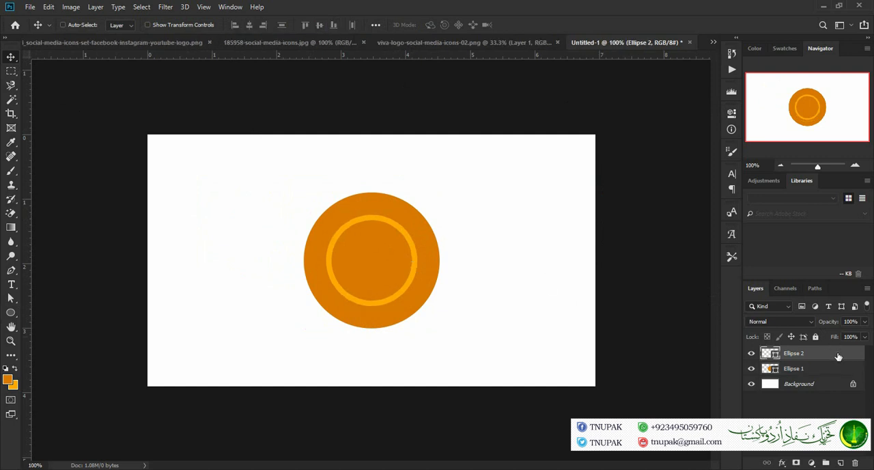
key(ctrl+t)
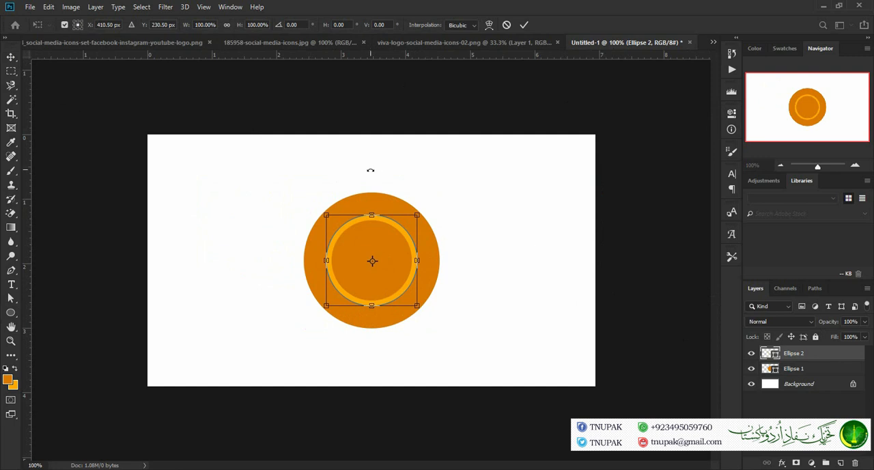
click(226, 25)
click(205, 25)
text(150)
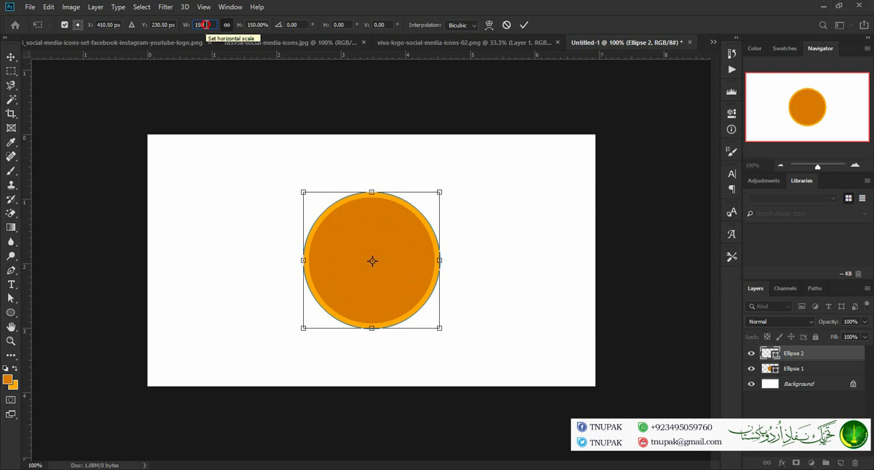
click(184, 24)
text(175)
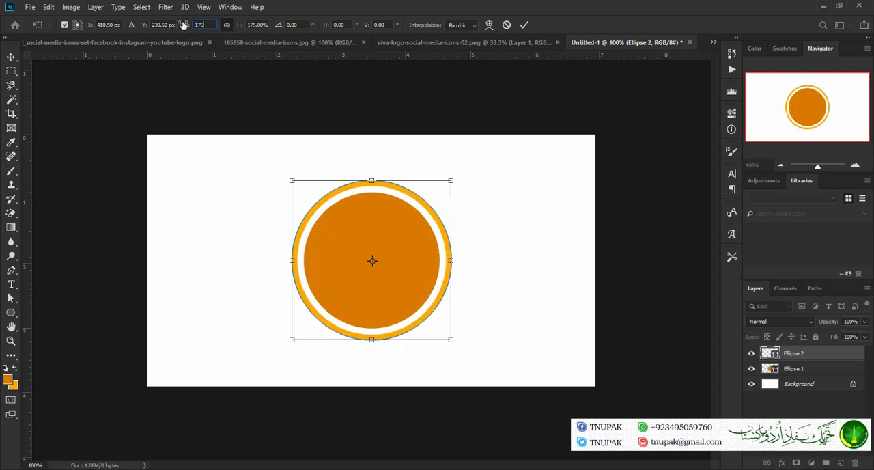
key(BackSpace)
key(BackSpace)
key(BackSpace)
text(165)
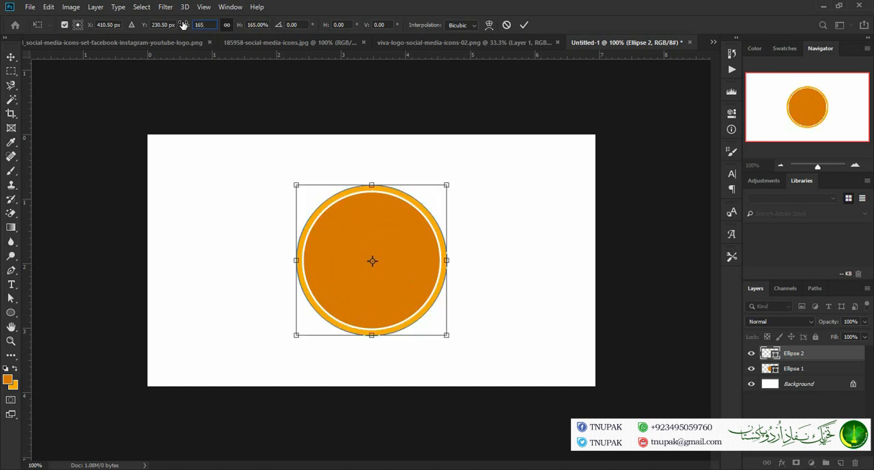
click(524, 25)
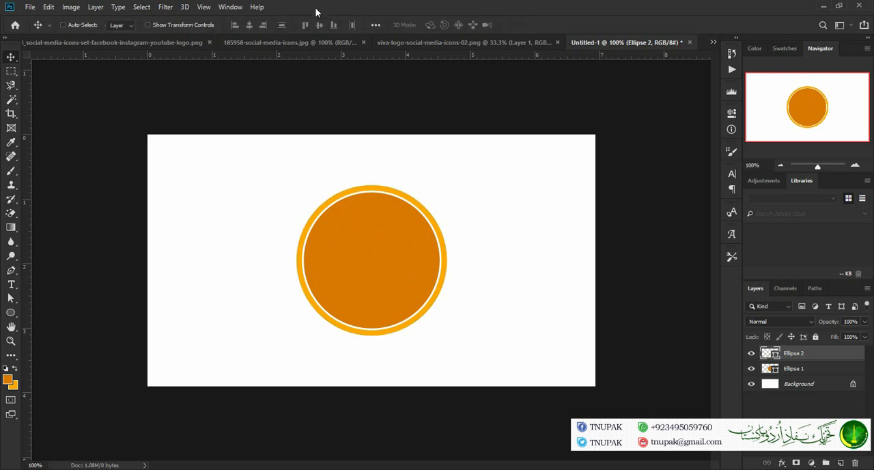
Change the ring's stroke to the dotted style and customize it with a dash of 1 and a gap of 2
click(11, 312)
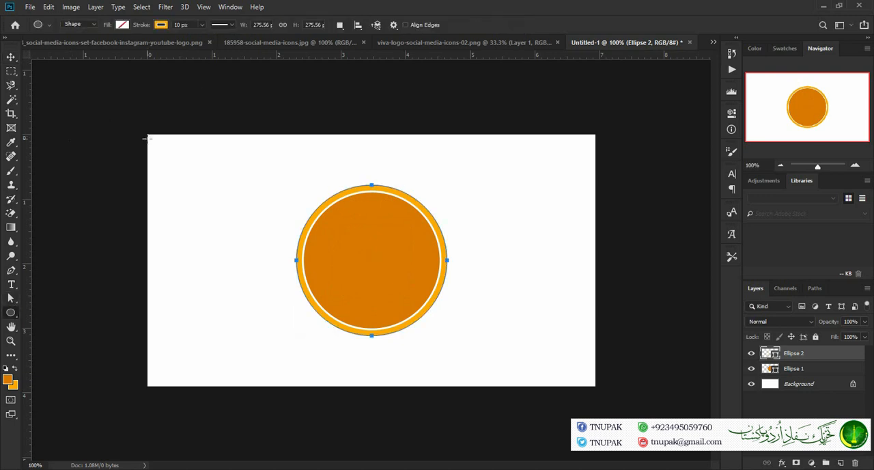
click(231, 24)
click(225, 94)
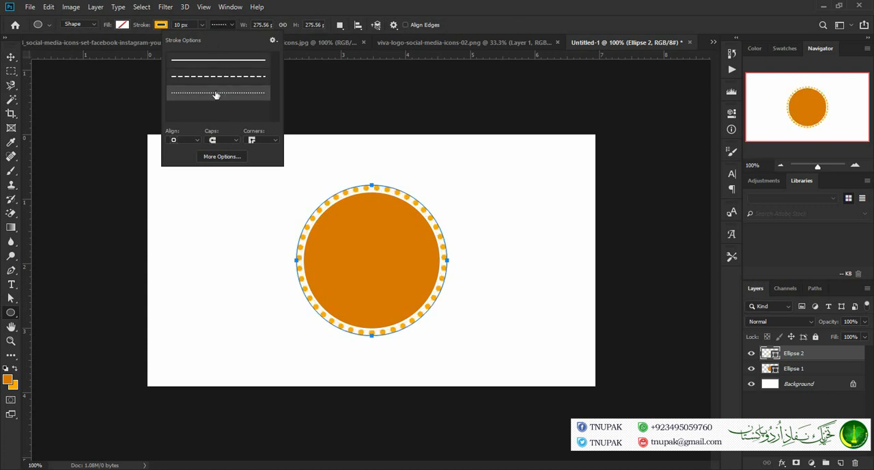
click(223, 156)
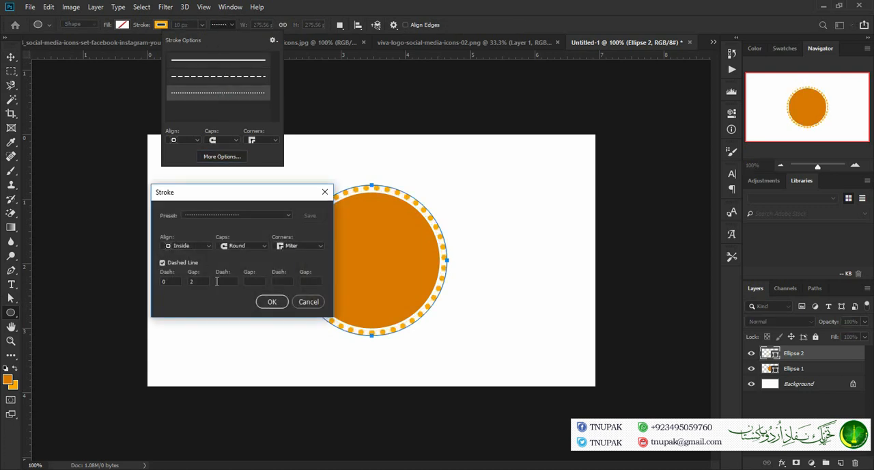
drag(216, 194, 149, 195)
text(1)
key(Tab)
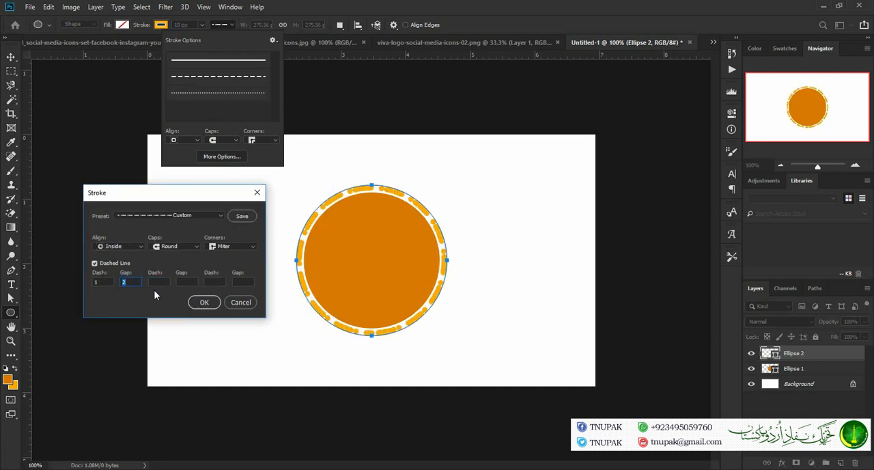
text(3)
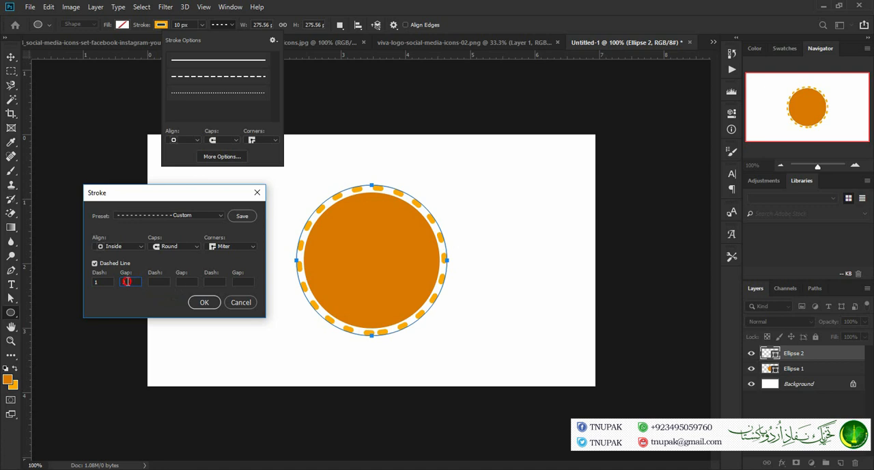
key(BackSpace)
text(2)
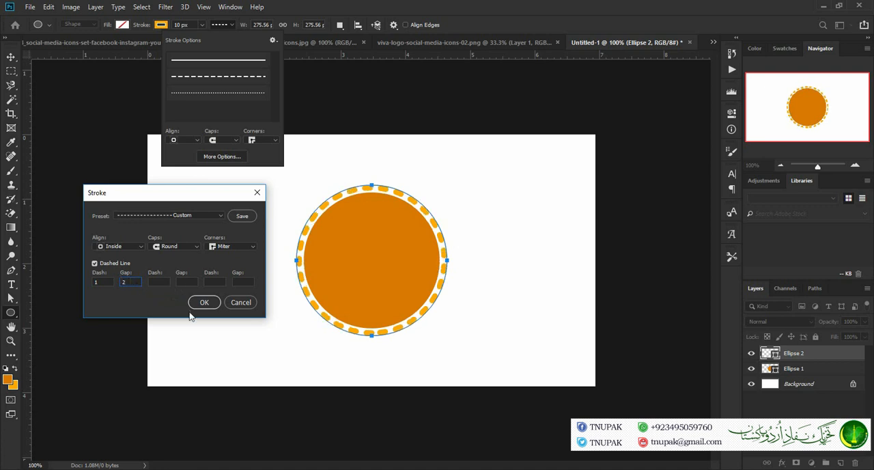
click(209, 303)
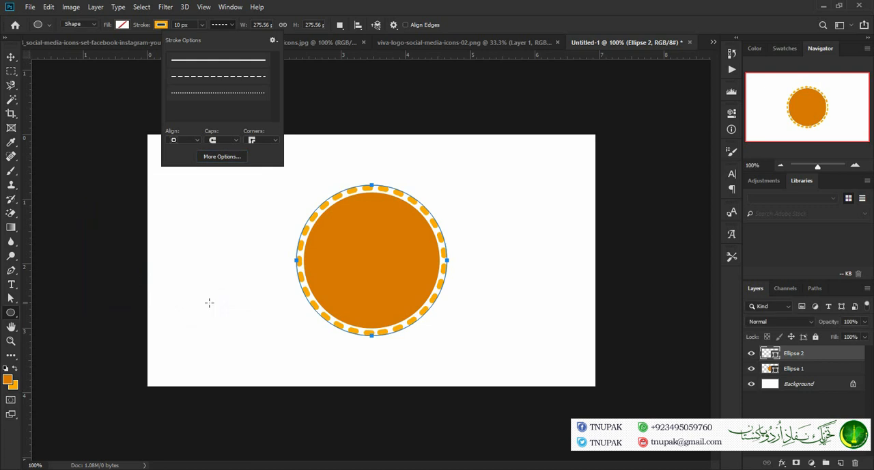
click(202, 26)
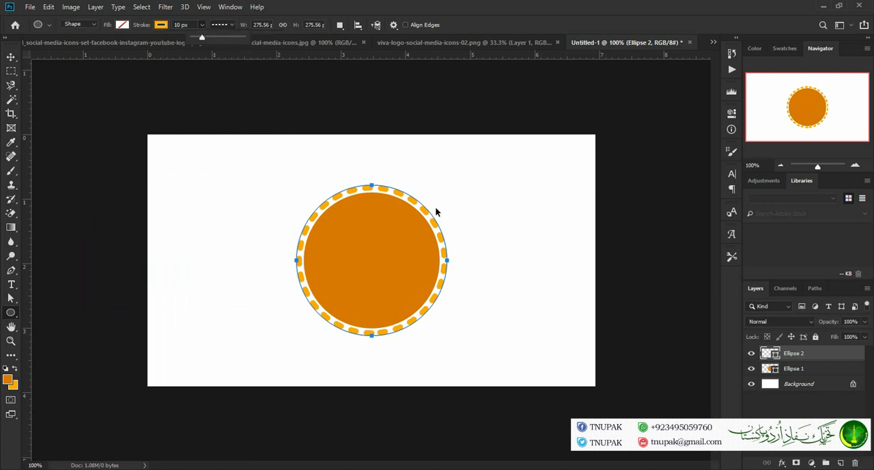
Duplicate the dashed ring and scale the copy proportionally to 110%
key(ctrl+j)
key(ctrl+t)
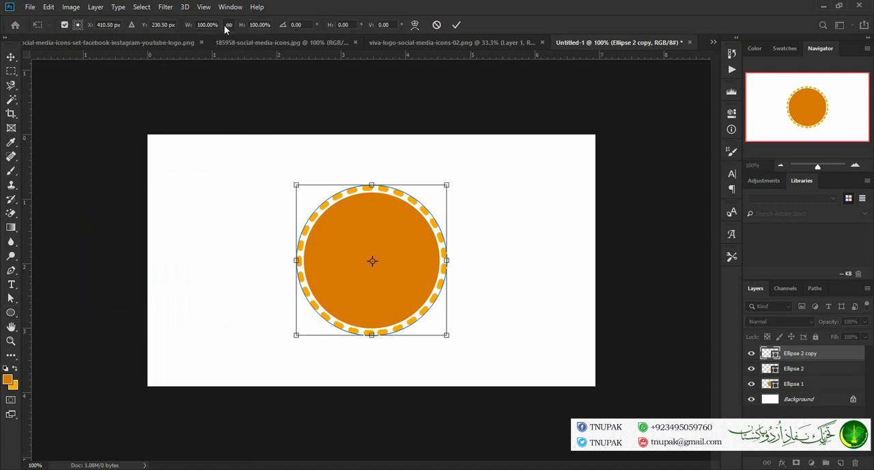
click(205, 25)
text(125)
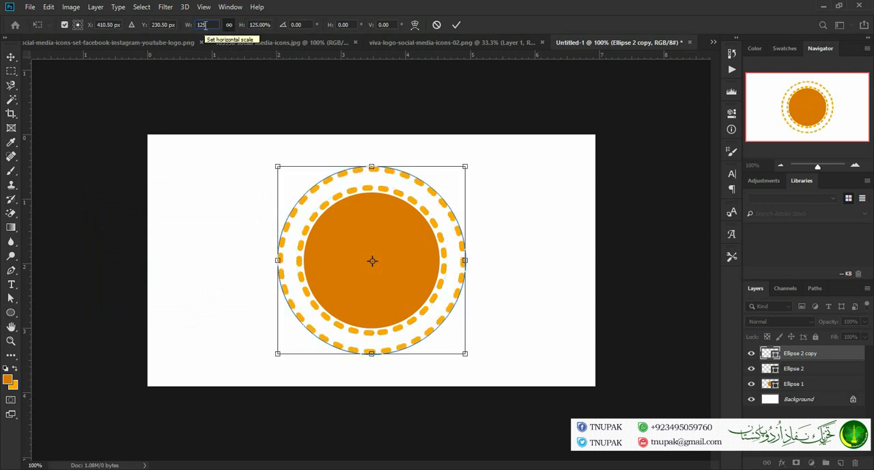
key(BackSpace)
key(BackSpace)
text(11)
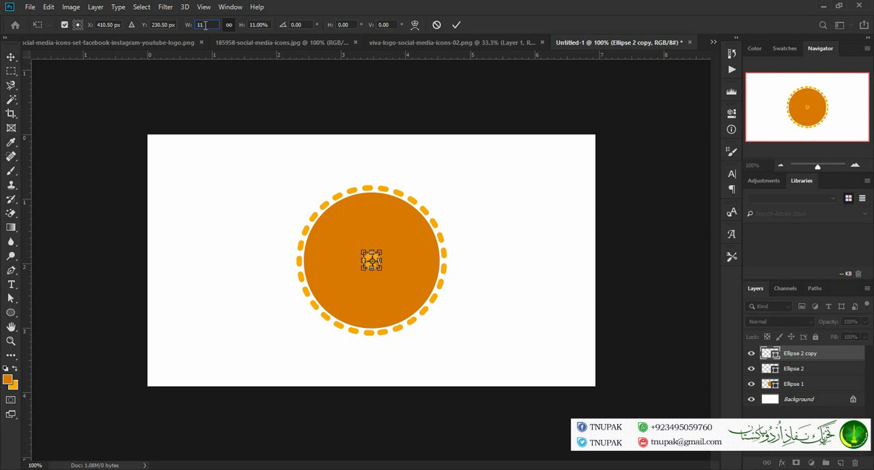
text(0)
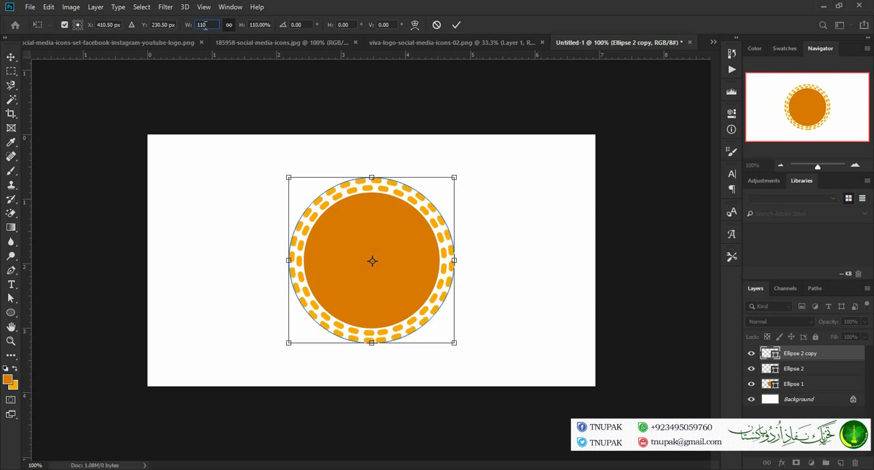
click(456, 25)
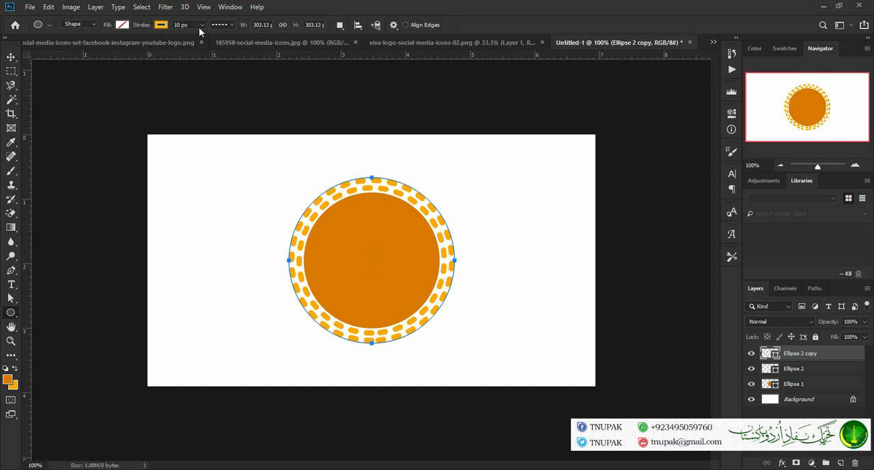
Change the outer ring copy's stroke to the dotted style and customize it with a dash of 2 and a gap of 3
click(230, 24)
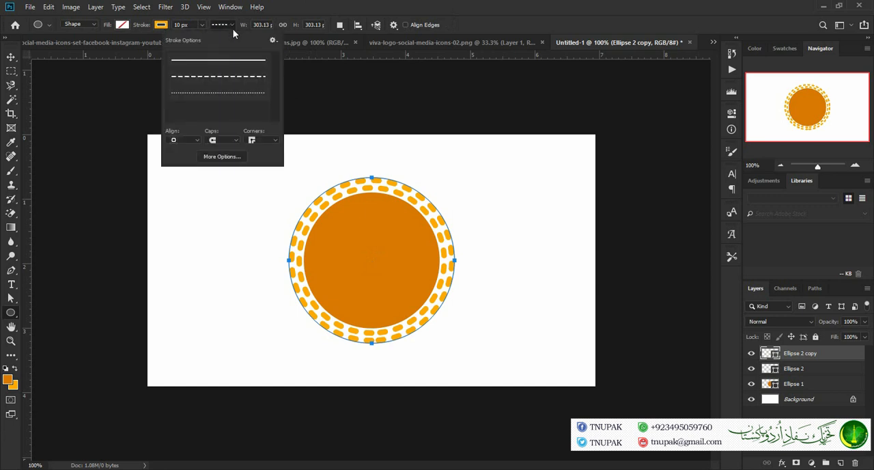
click(219, 76)
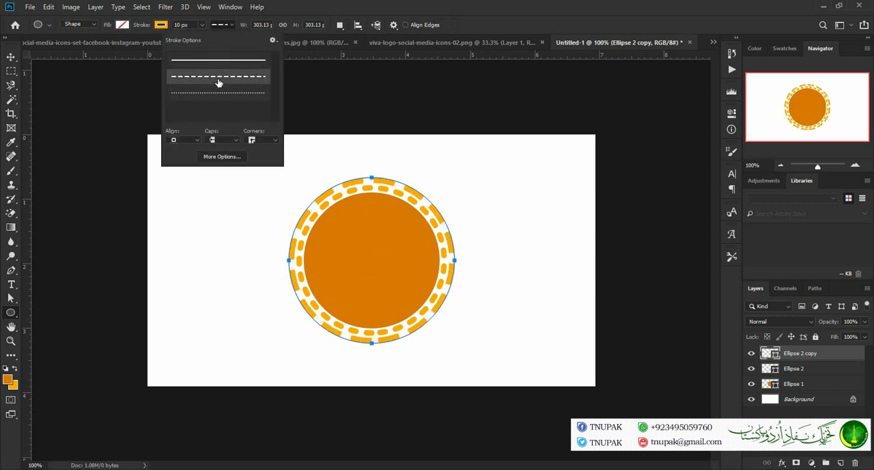
click(219, 92)
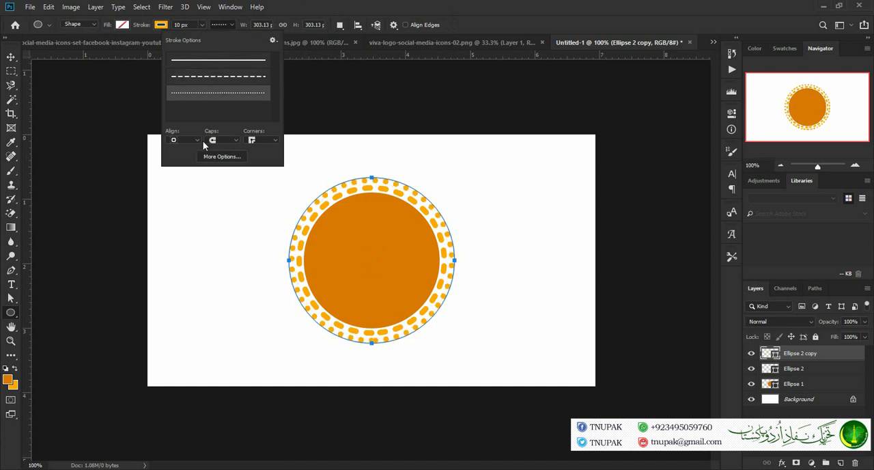
click(222, 158)
click(128, 282)
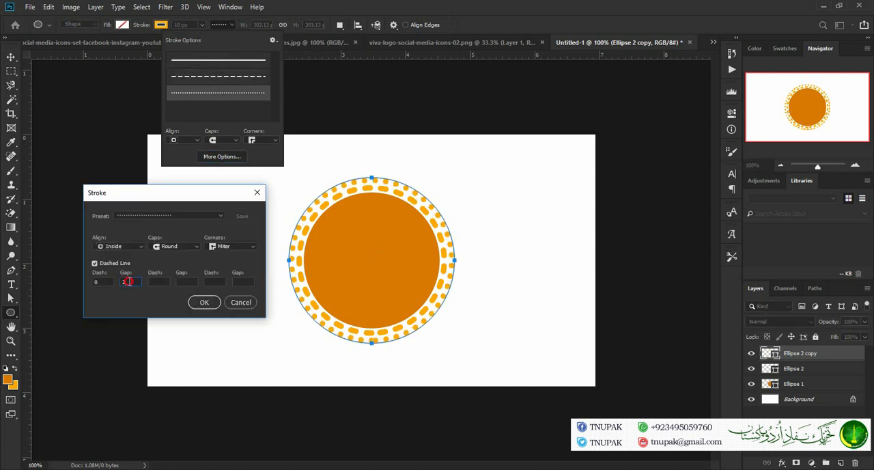
text(3)
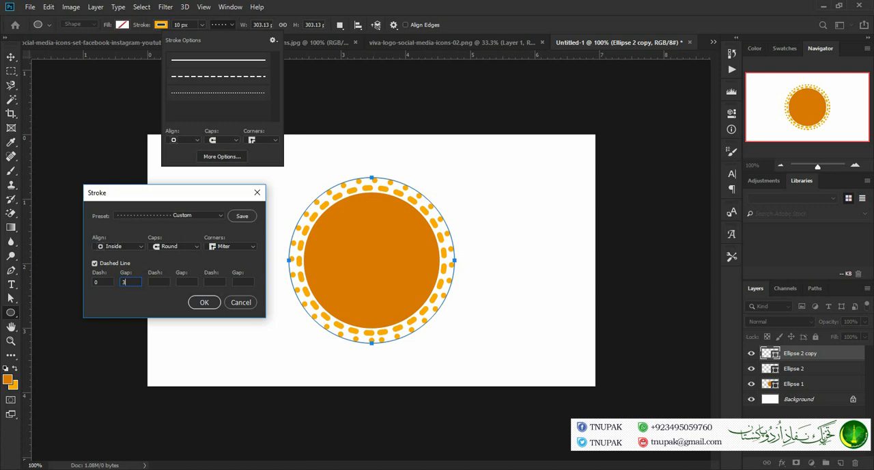
click(103, 282)
text(2)
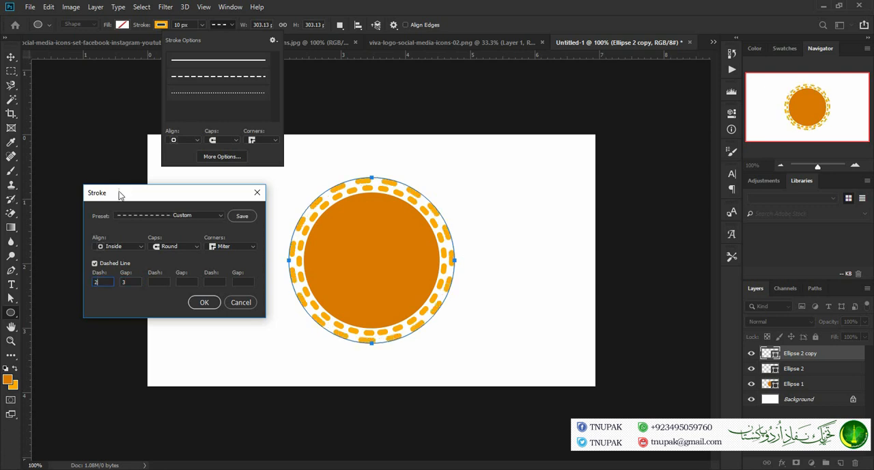
click(206, 302)
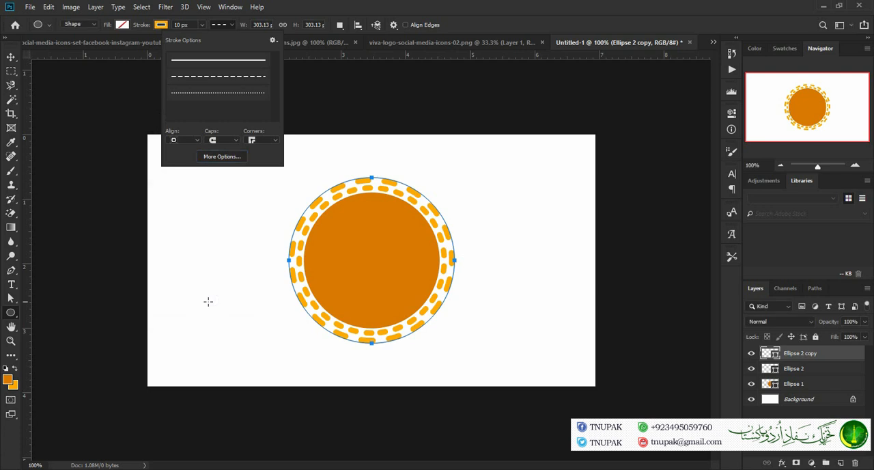
Duplicate the inner dashed ring, Ellipse 2, and place the copy at the top of the layer stack
click(825, 369)
click(826, 370)
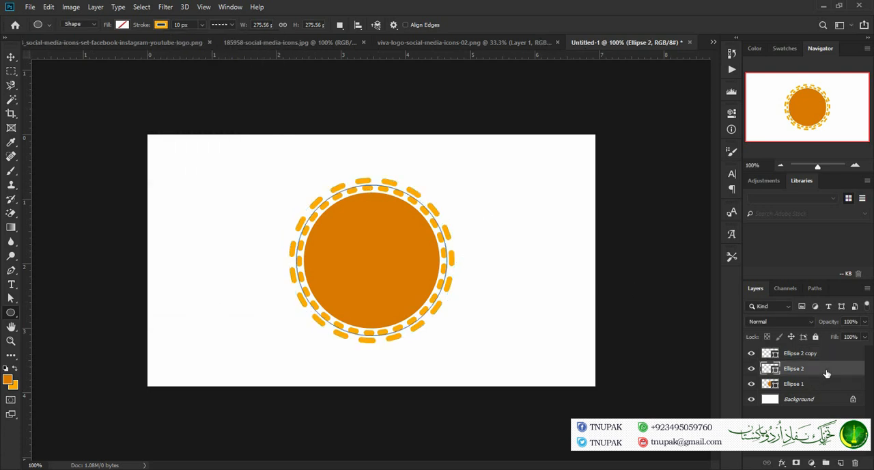
key(ctrl+j)
drag(826, 373, 830, 355)
Scale the new ring copy to 120% in both width and height
key(ctrl+t)
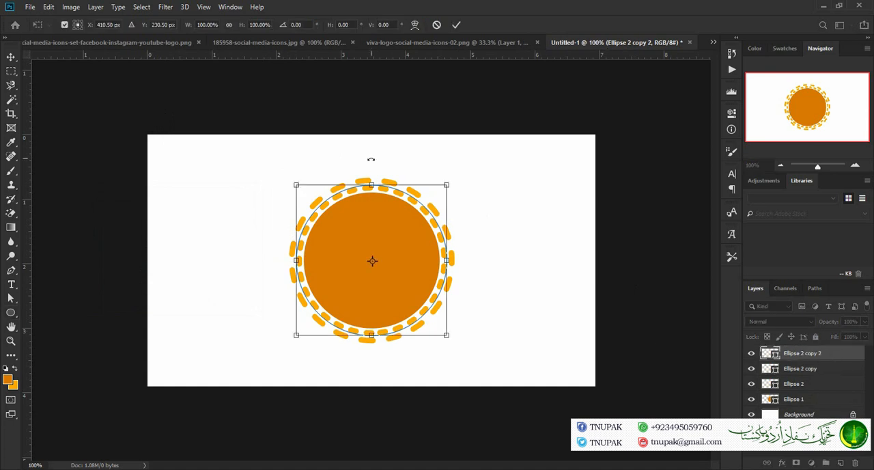
click(202, 24)
text(120)
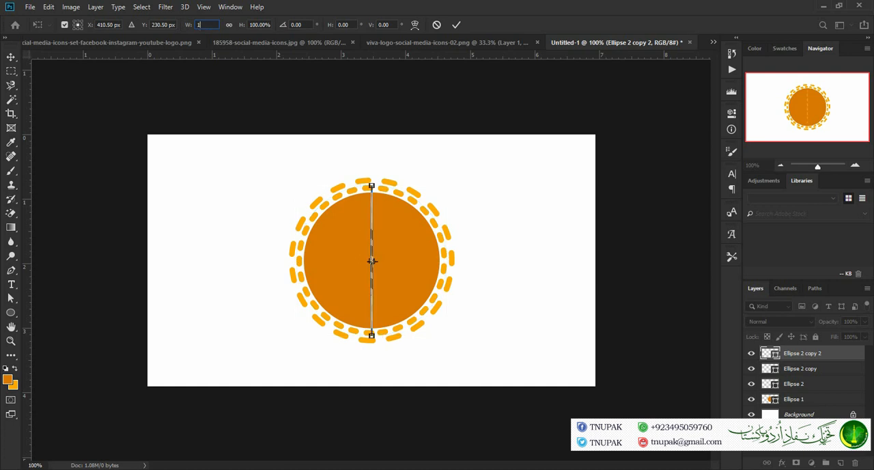
click(258, 25)
text(120)
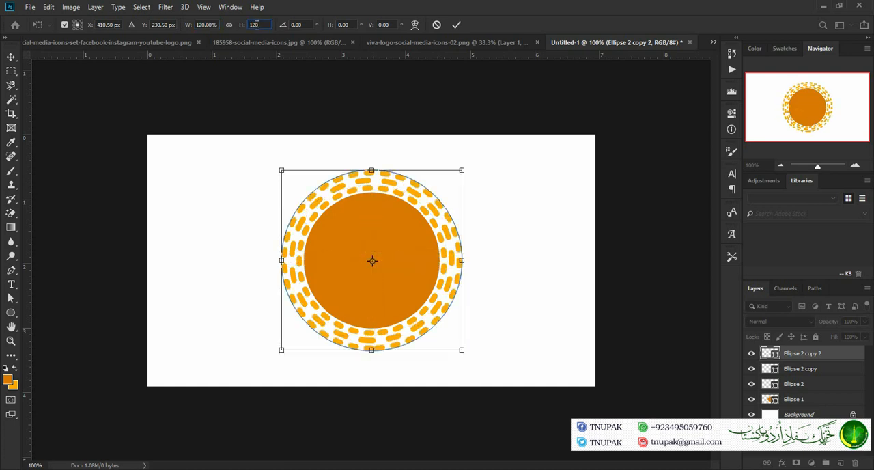
click(456, 25)
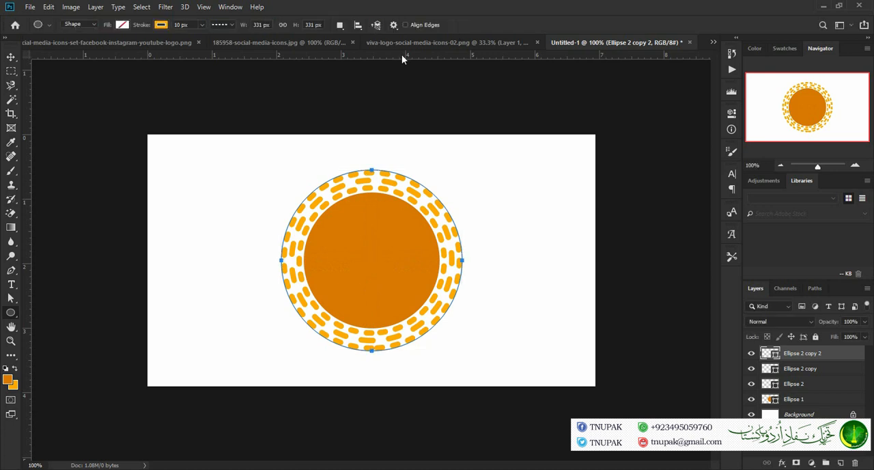
Customize the outermost ring's dashed stroke with a first gap of 1
click(231, 25)
click(220, 158)
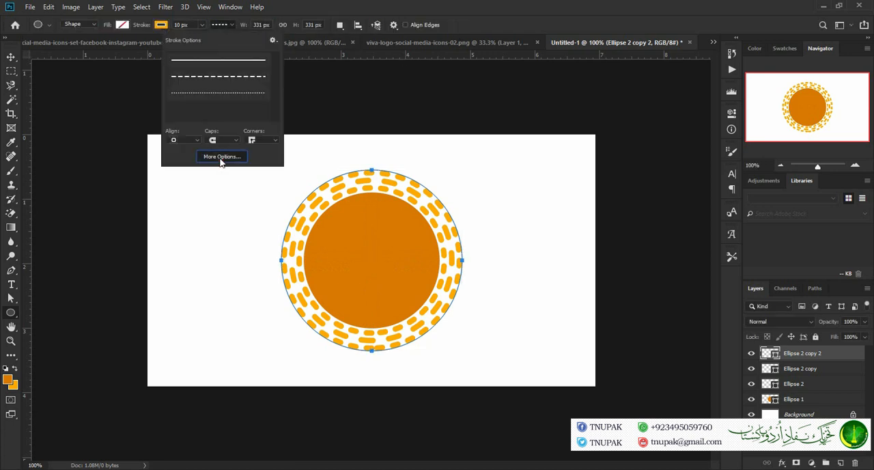
click(128, 282)
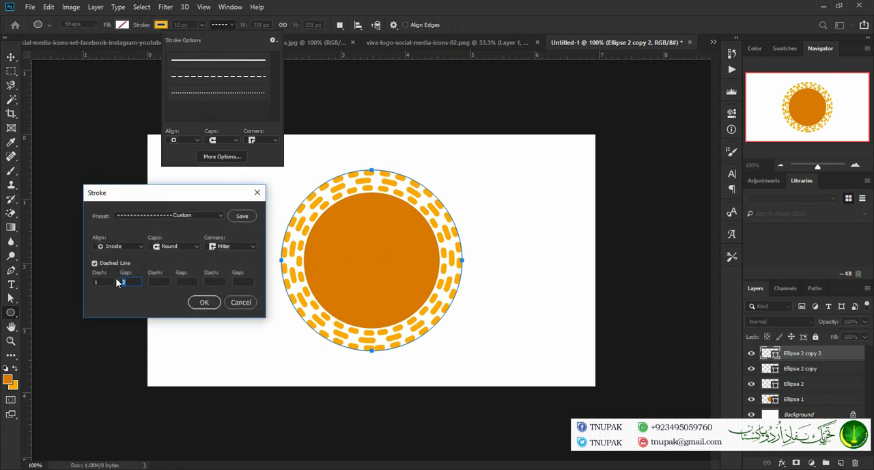
text(4)
click(127, 280)
text(1)
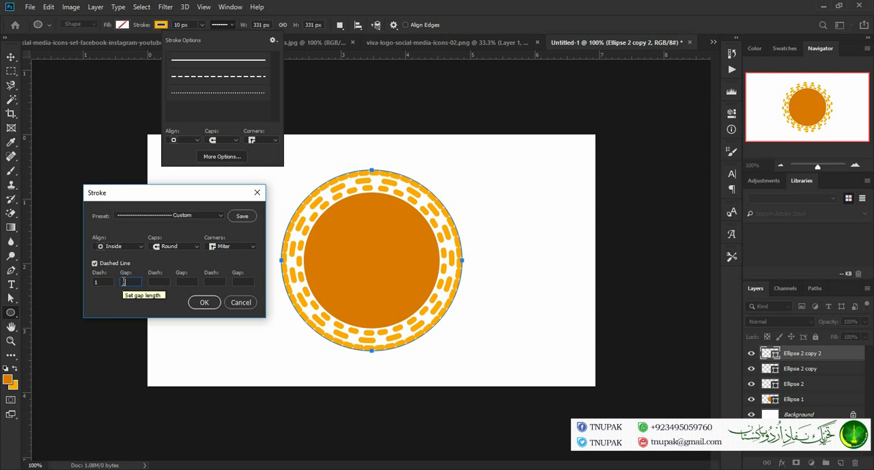
Set the outermost ring's first dash to 2, add a further gap and dash value of 1 each, and apply the pattern
drag(106, 281, 76, 279)
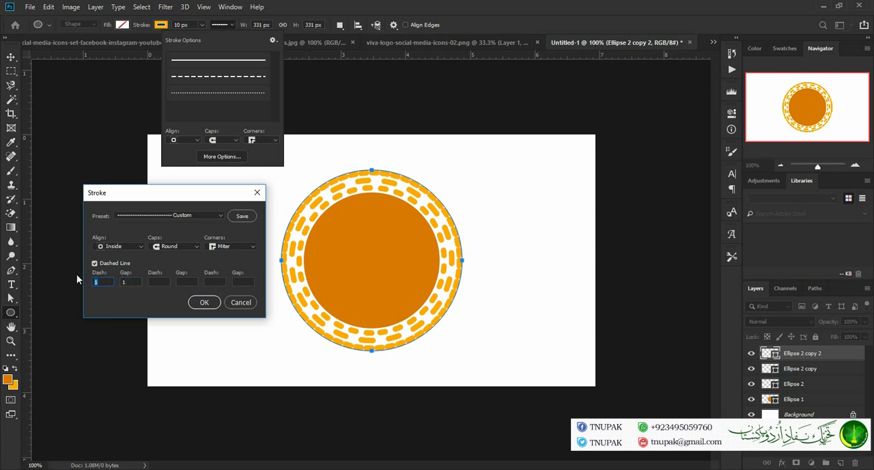
text(3)
key(BackSpace)
text(2)
click(186, 282)
text(1)
click(209, 282)
text(1)
key(Return)
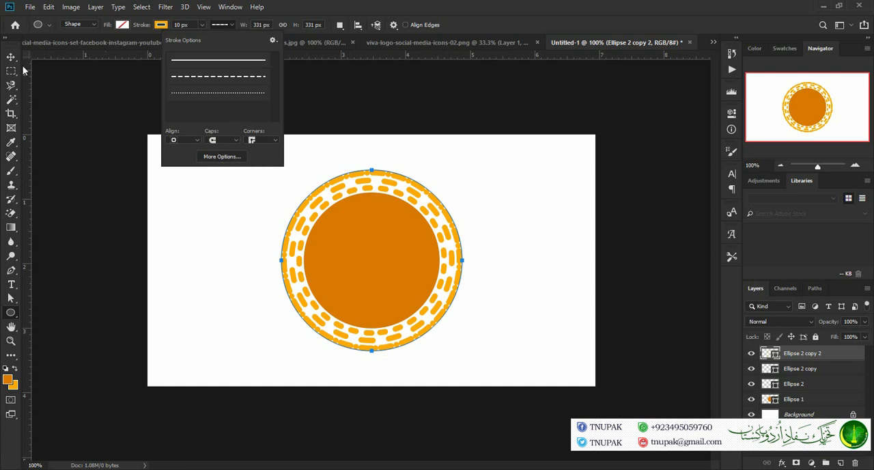
Change the outermost ring's stroke color to white and invert the Background layer to black
click(164, 25)
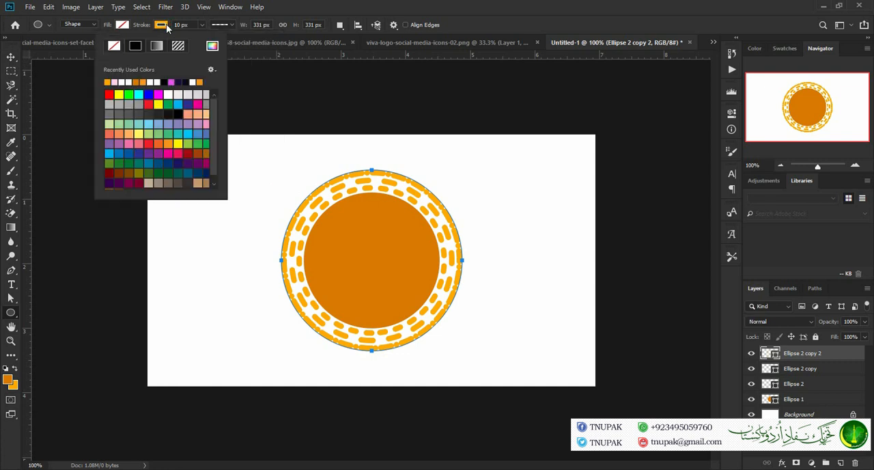
click(124, 82)
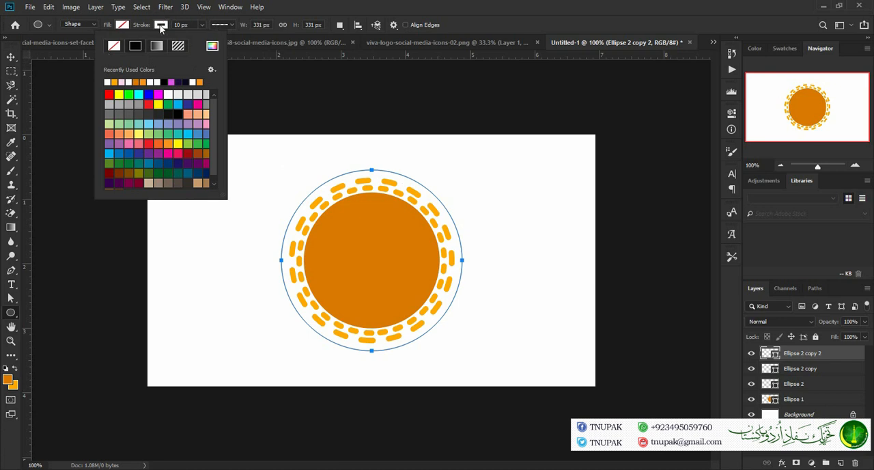
click(162, 27)
click(817, 415)
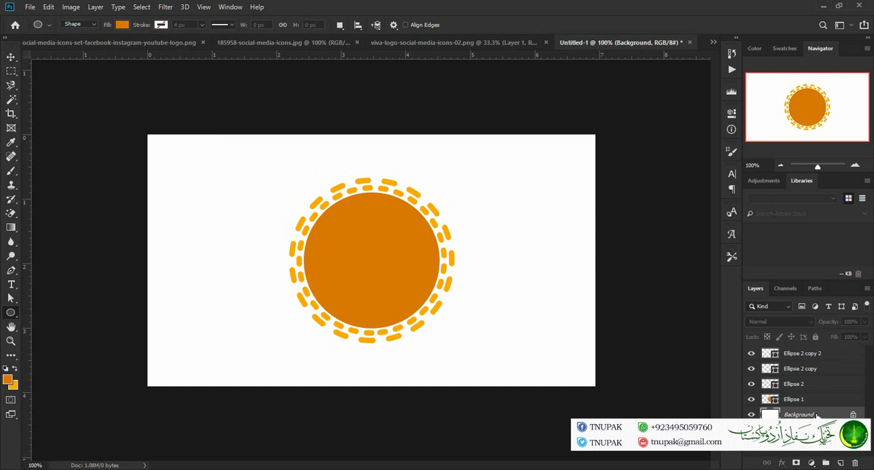
key(ctrl+i)
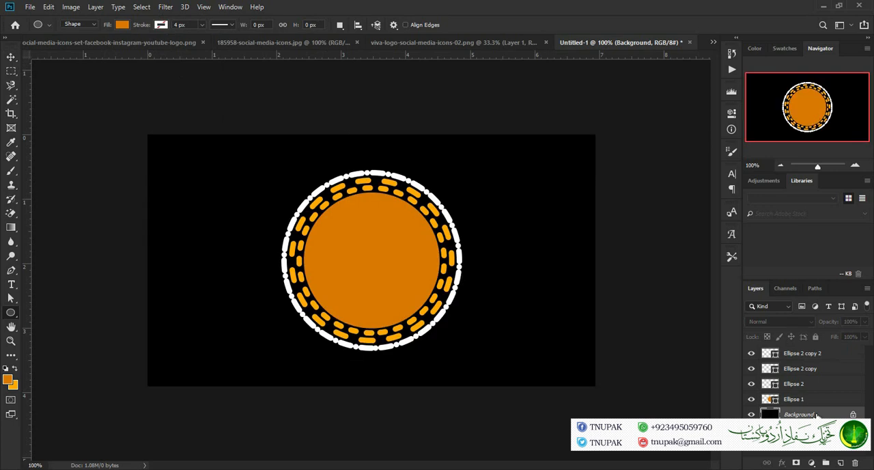
Group the circle and all three ring layers and name the group "back"
click(819, 400)
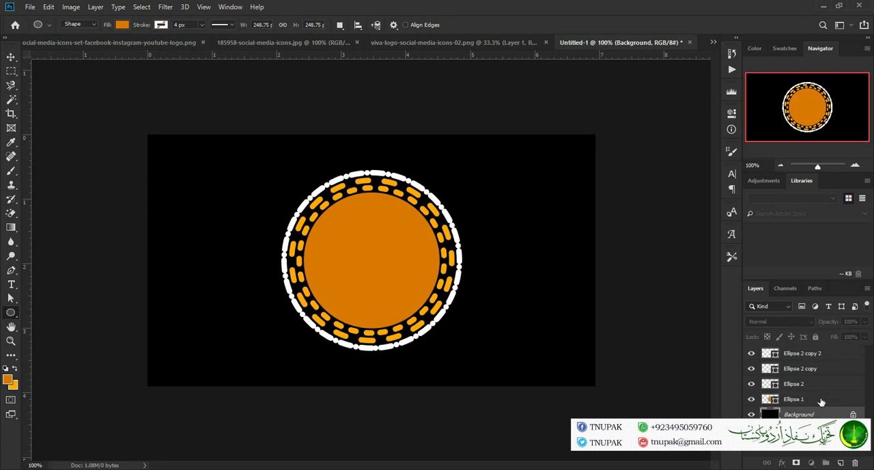
shift+click(838, 362)
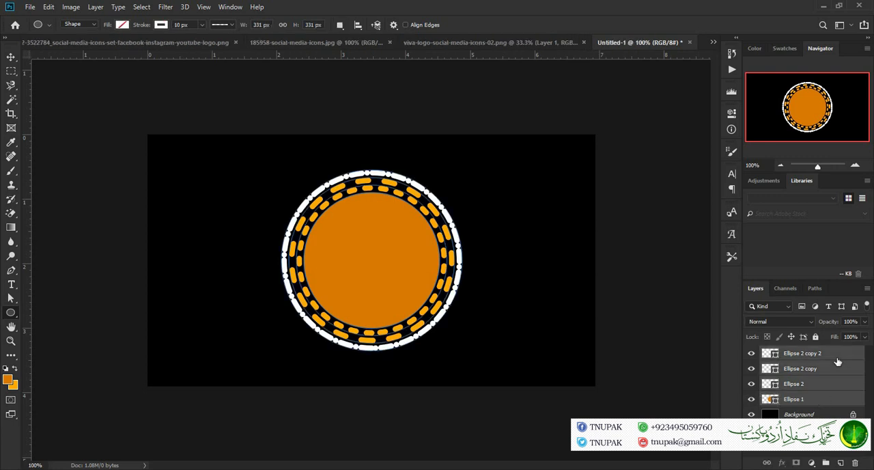
key(ctrl+g)
double_click(803, 353)
text(back)
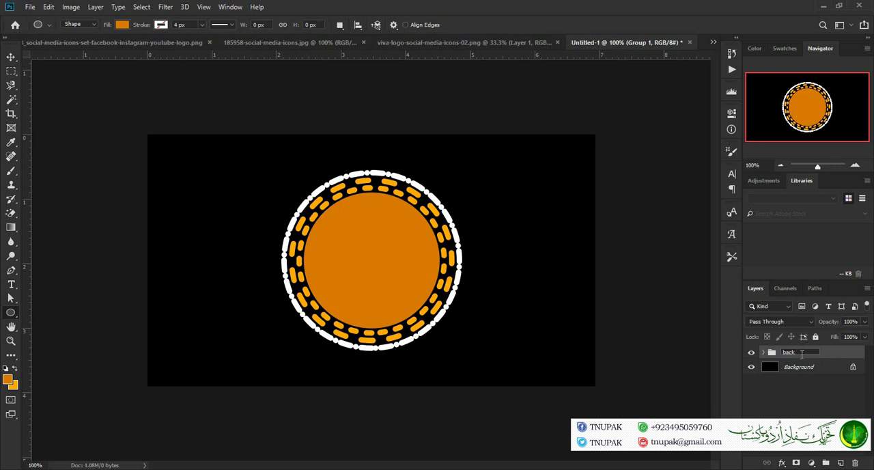
click(787, 396)
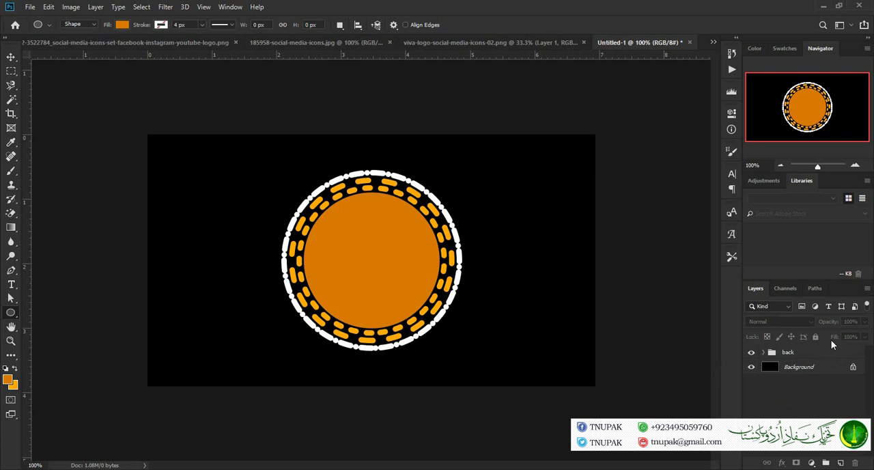
Move the white outermost ring's layer out of the back group to sit above it, and collapse the group
click(793, 355)
click(765, 352)
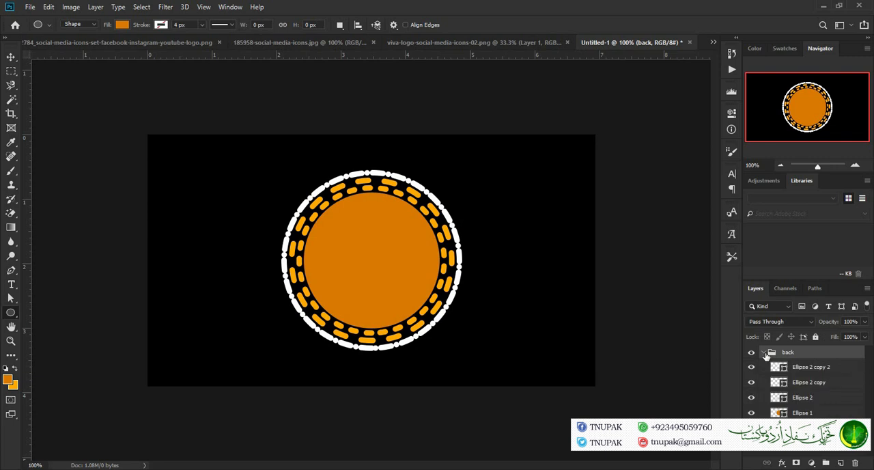
drag(840, 368, 813, 348)
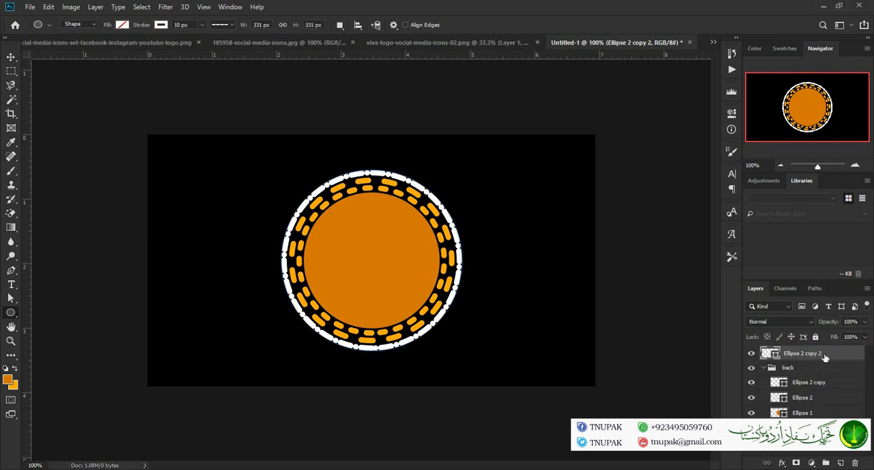
click(764, 367)
Hide and reshow the back group and the white ring layer to check what each one contains
click(751, 369)
click(751, 369)
click(753, 354)
click(752, 354)
Place the PIDD photo into the document, enlarge it to about 6.8% scale and position the face over the orange circle
key(alt+Tab)
drag(325, 333, 345, 244)
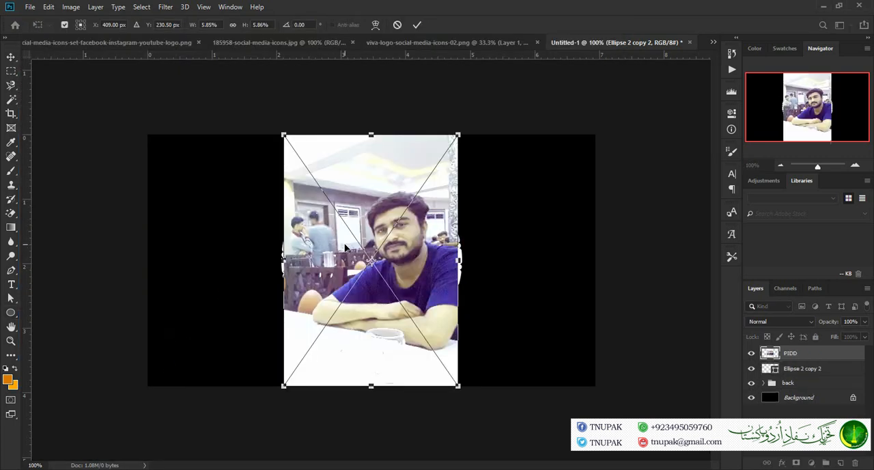
drag(393, 253, 353, 252)
drag(422, 132, 447, 94)
drag(409, 173, 410, 213)
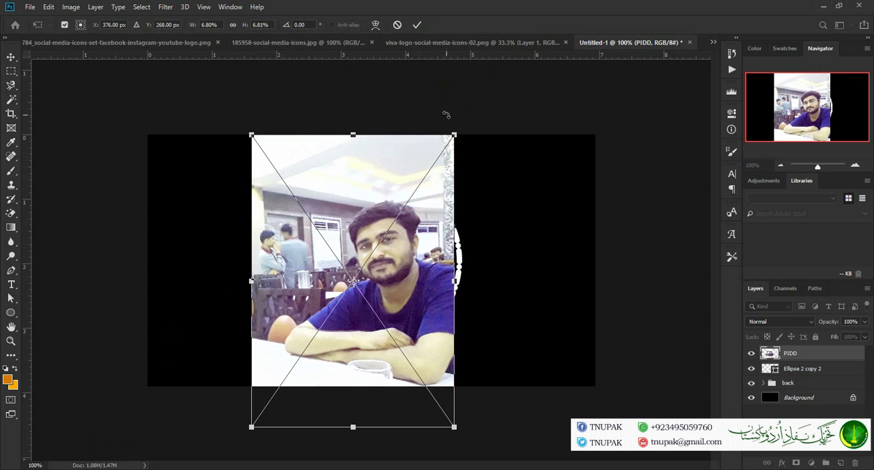
click(417, 26)
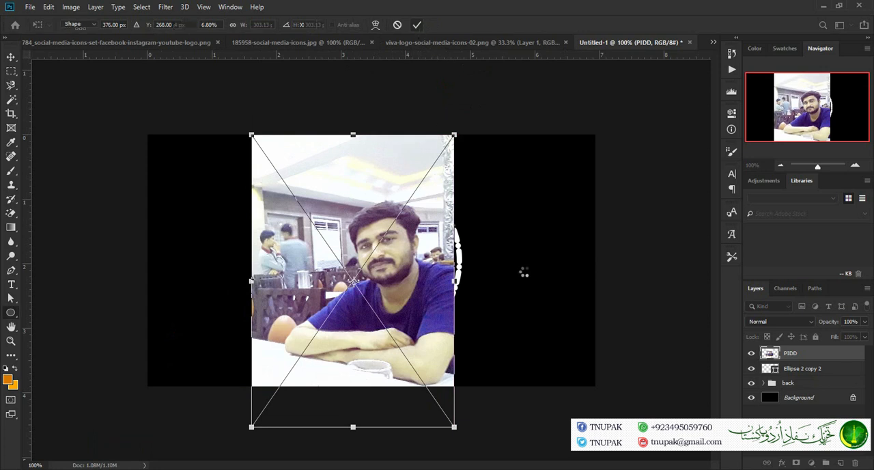
Move the PIDD photo layer below the white outermost ring and clip it to the back group with a clipping mask
right_click(815, 354)
click(756, 242)
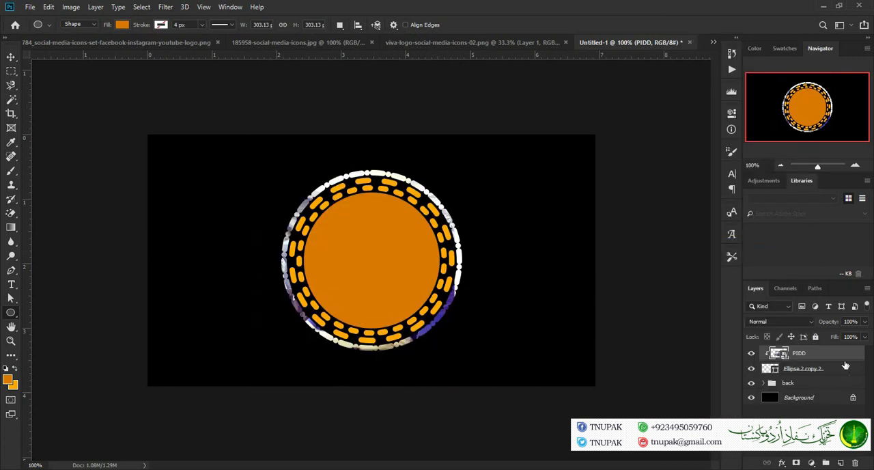
drag(841, 355, 835, 376)
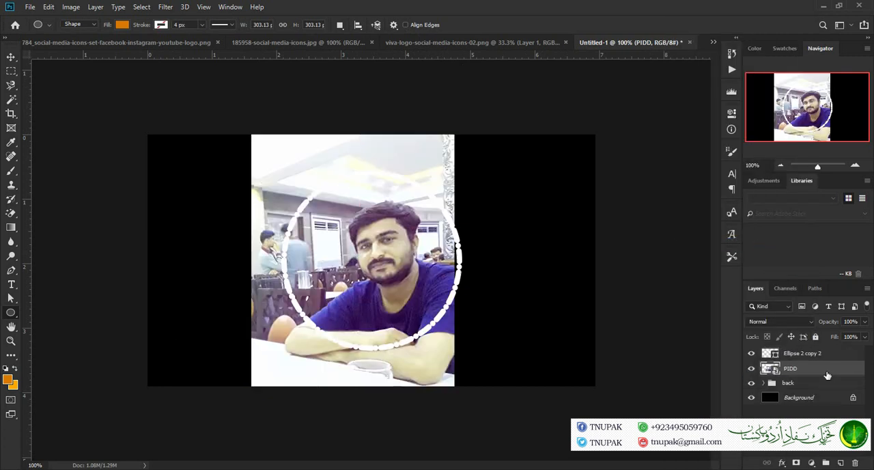
right_click(826, 371)
click(760, 243)
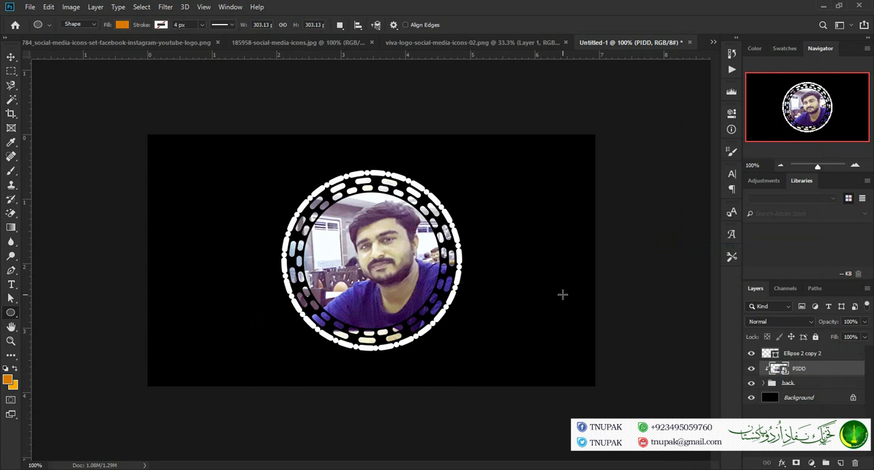
Group the white outermost ring, the PIDD photo and the back group together
click(847, 383)
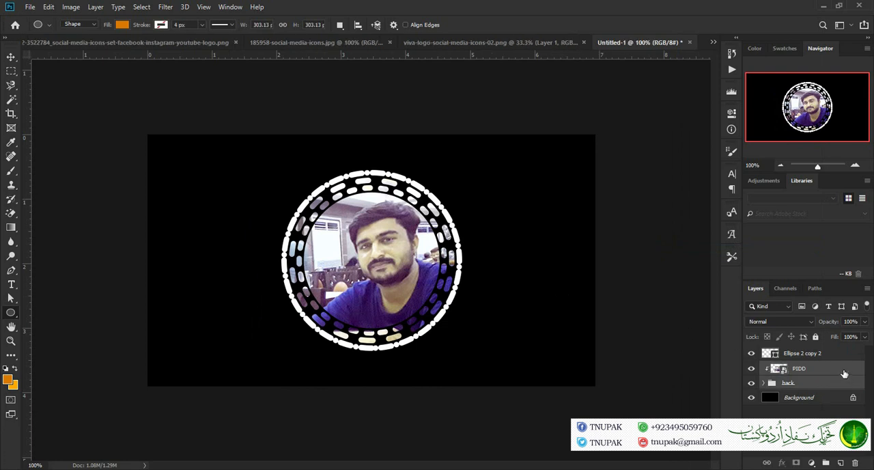
click(844, 355)
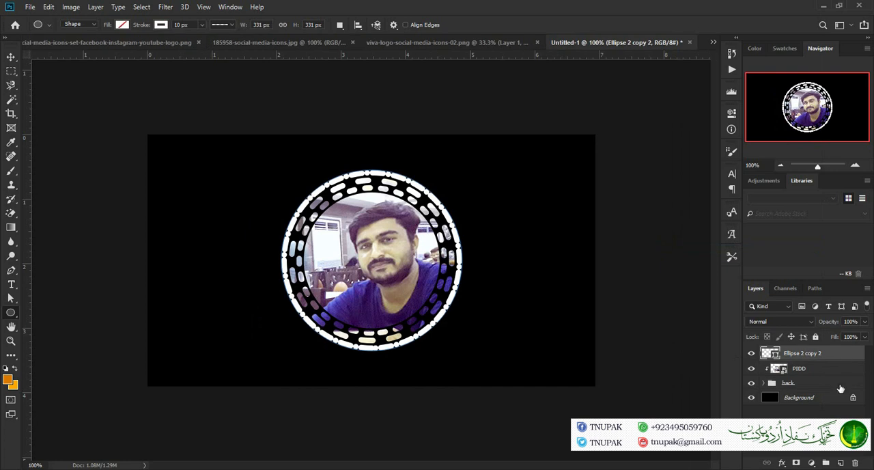
shift+click(840, 387)
key(ctrl+g)
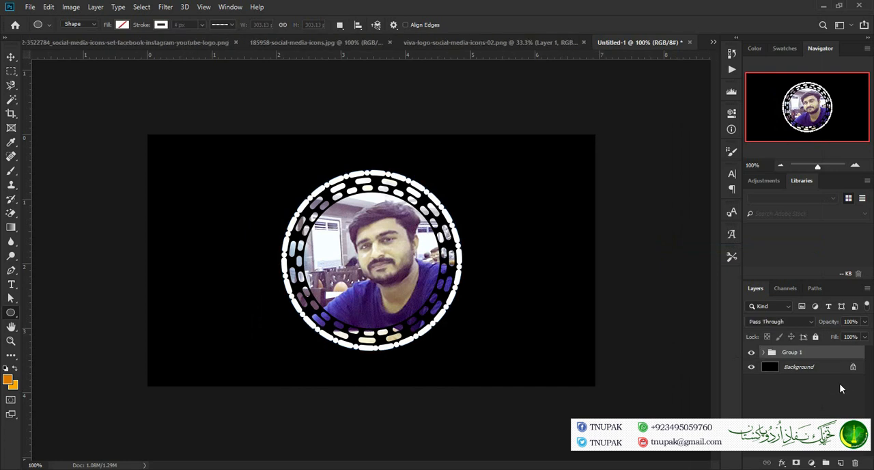
Rename the new group as "images with stroke" and move it horizontally to the right side of the canvas
double_click(795, 352)
key(BackSpace)
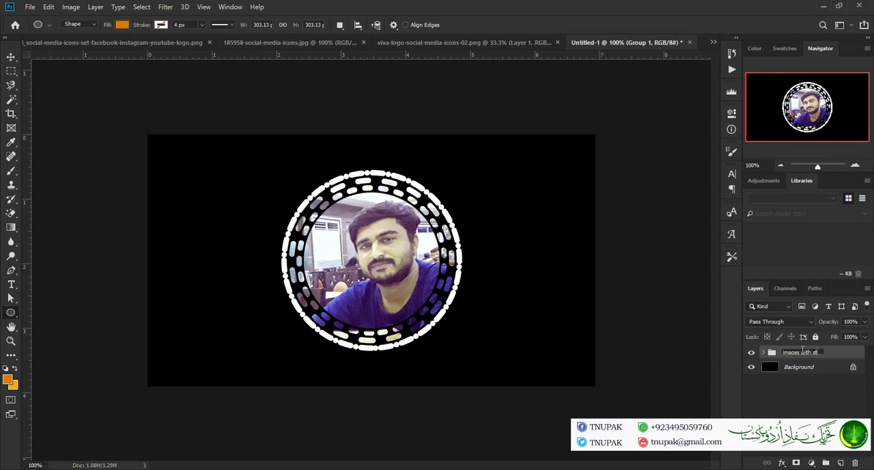
key(Return)
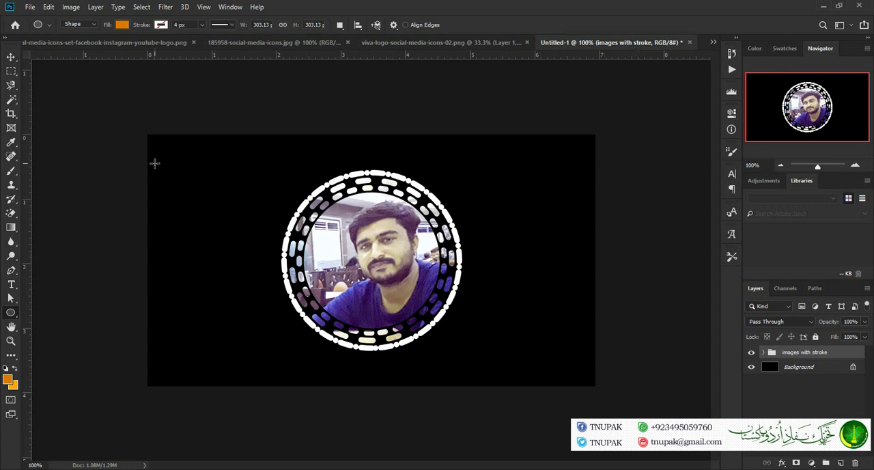
click(11, 57)
drag(414, 262, 535, 263)
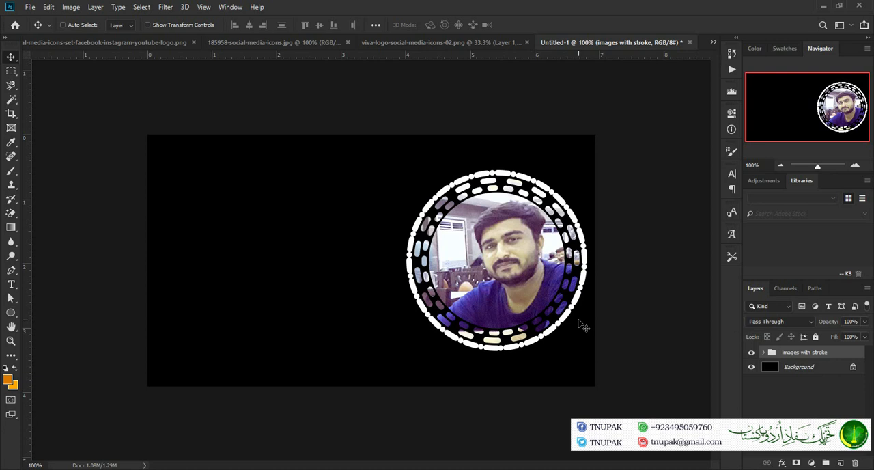
Cut all the icons from viva-logo-social-media-icons-02.png and paste them into the Untitled-1 document
click(407, 43)
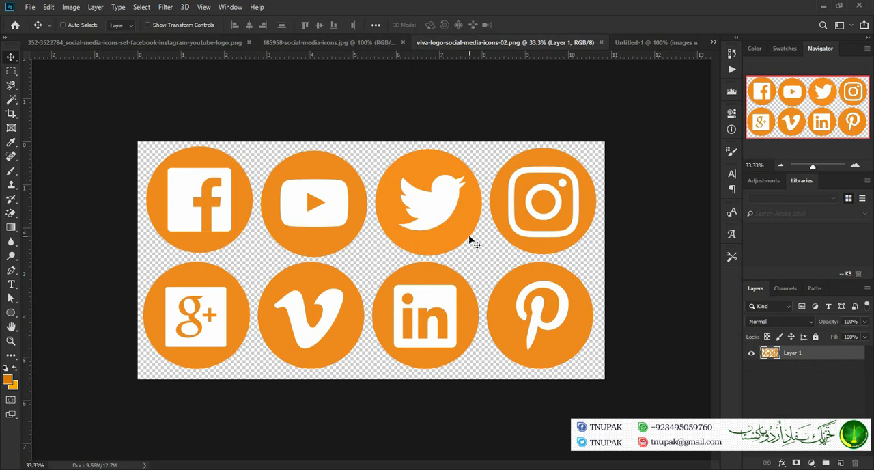
key(ctrl+a)
key(ctrl+x)
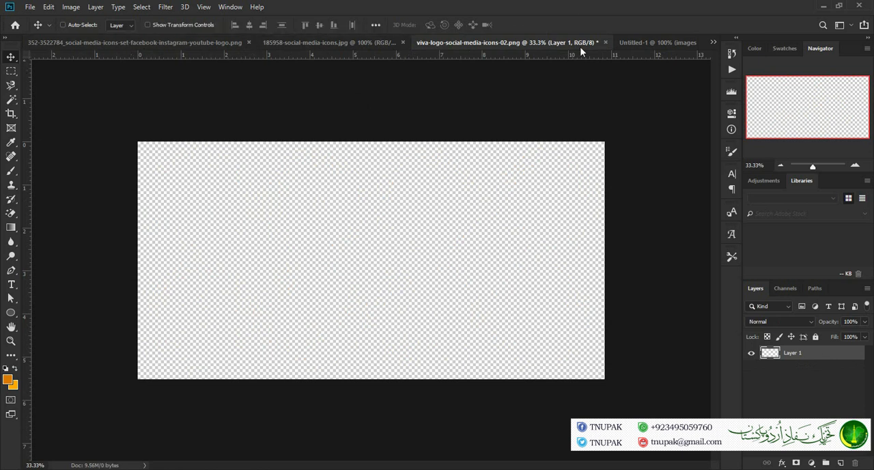
click(657, 40)
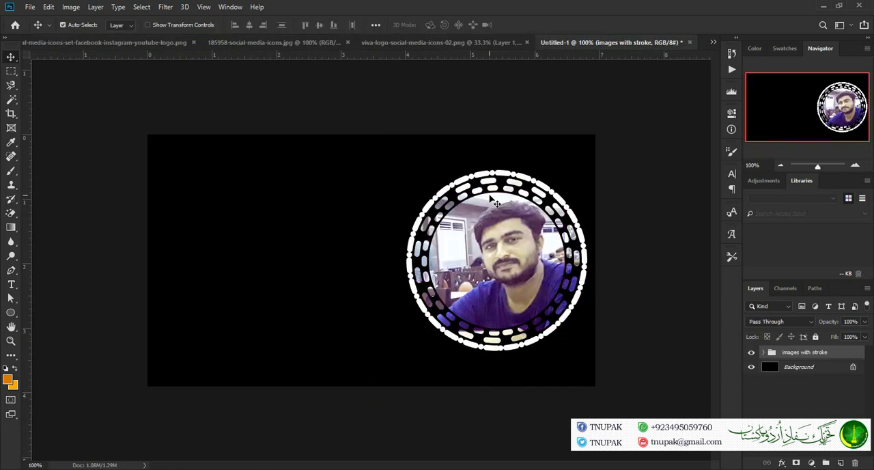
key(ctrl+v)
Scale the pasted icons proportionally to 30% from their upper-left corner
key(ctrl+t)
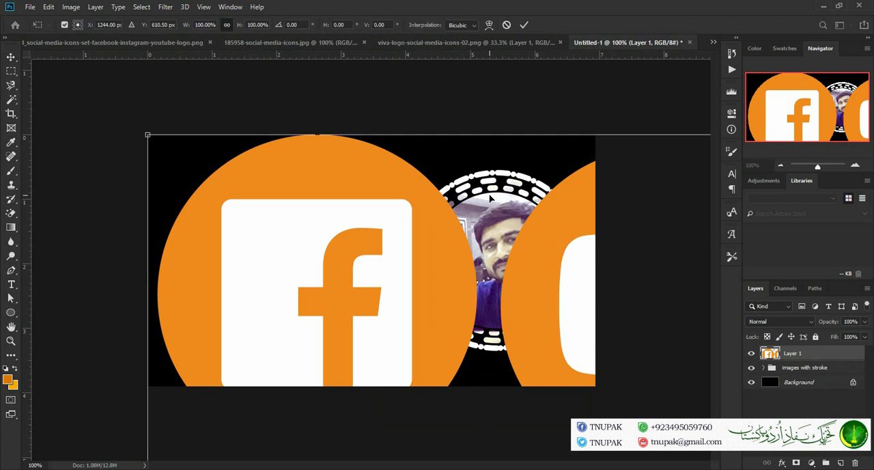
click(75, 22)
click(205, 25)
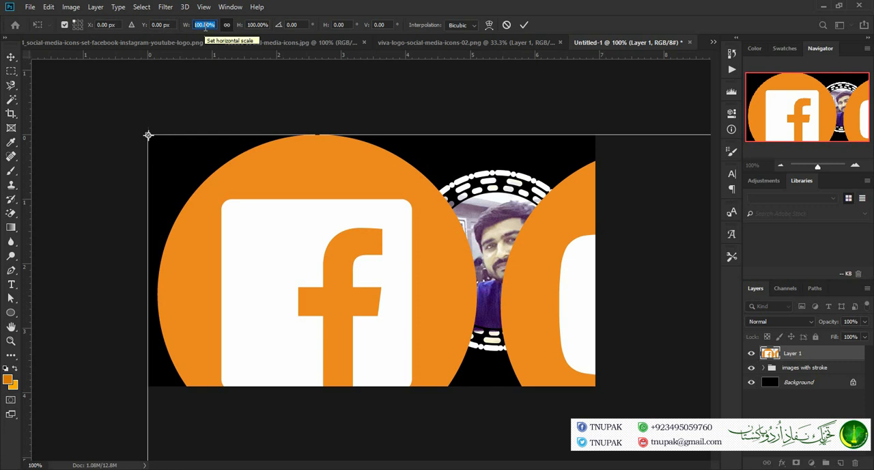
text(30)
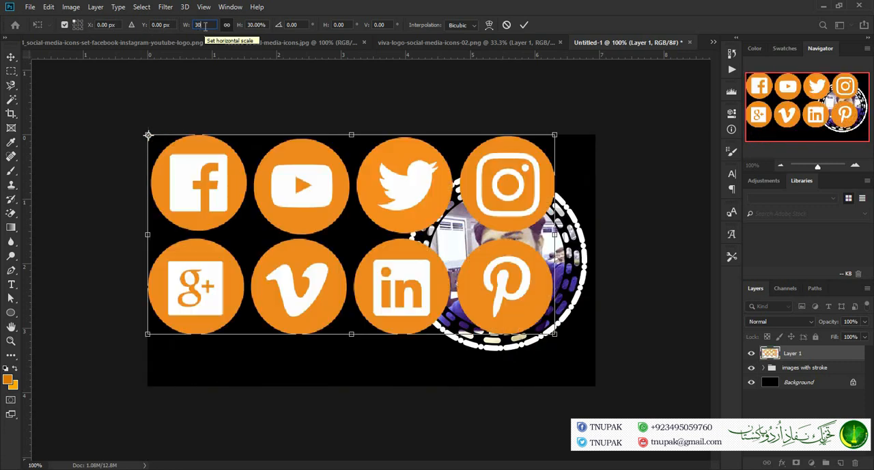
click(526, 25)
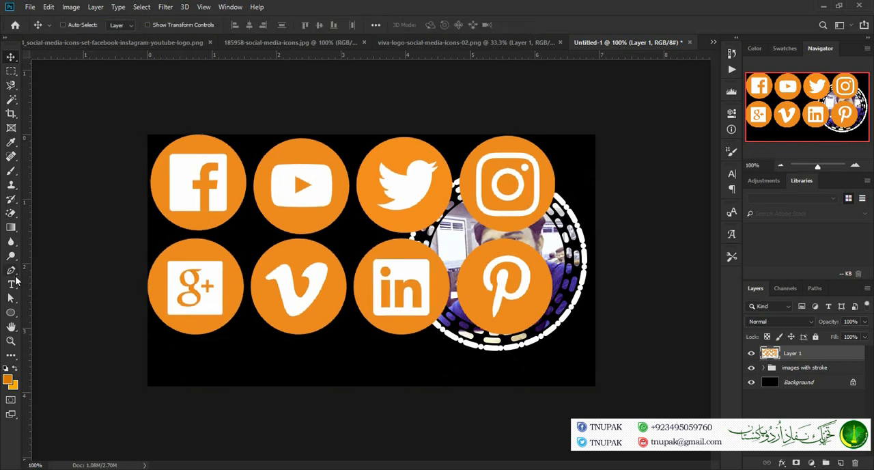
Delete the lower row of icons with a rectangular marquee selection, keeping Facebook, YouTube, Twitter and Instagram
click(11, 72)
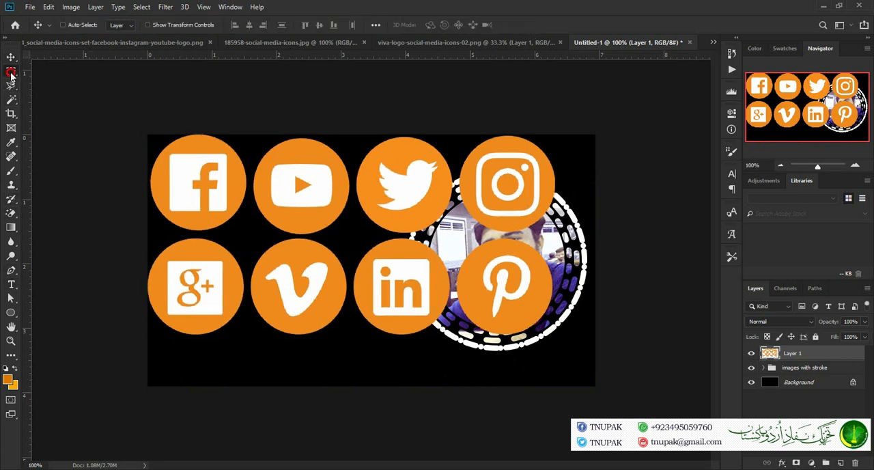
drag(566, 238, 145, 364)
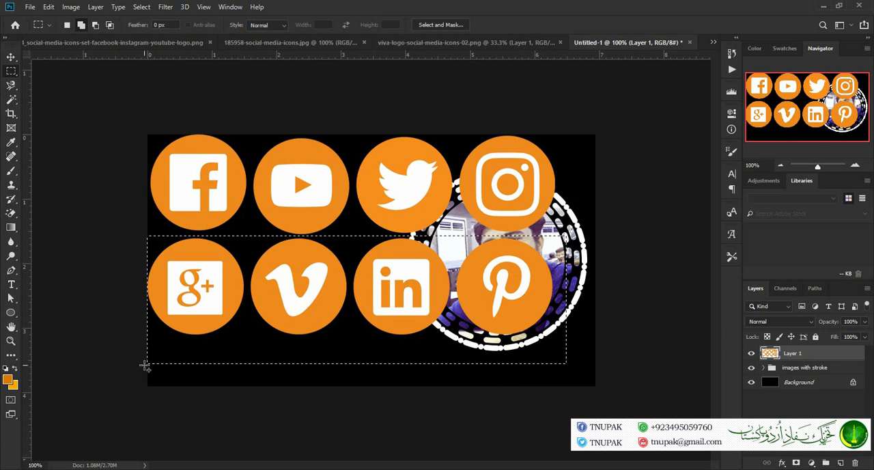
key(Delete)
key(ctrl+d)
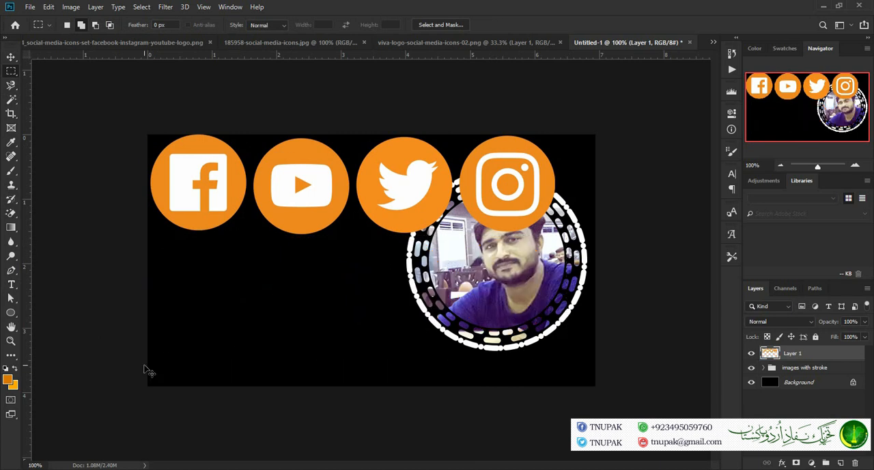
Scale the remaining icon row proportionally to 25% and place it in the lower-left area of the canvas
key(ctrl+t)
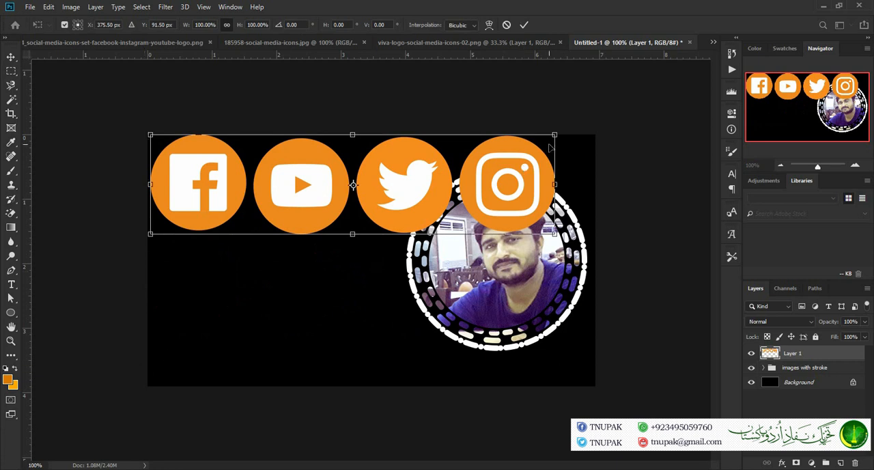
drag(555, 134, 381, 198)
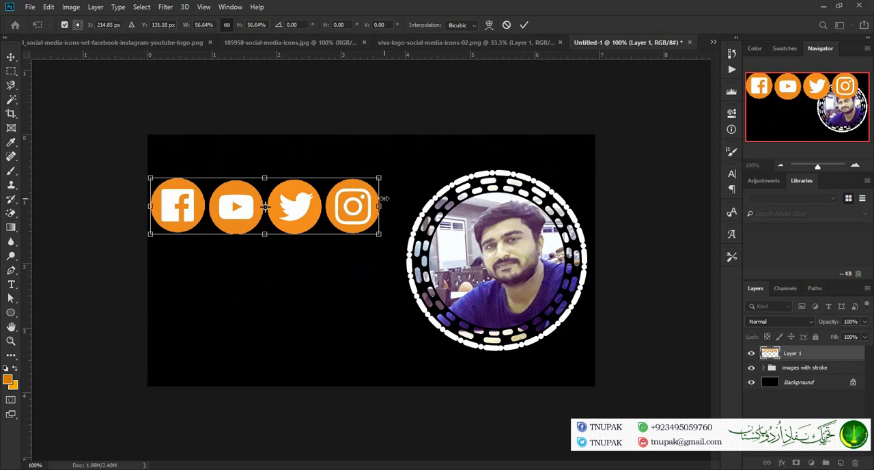
drag(276, 198, 298, 315)
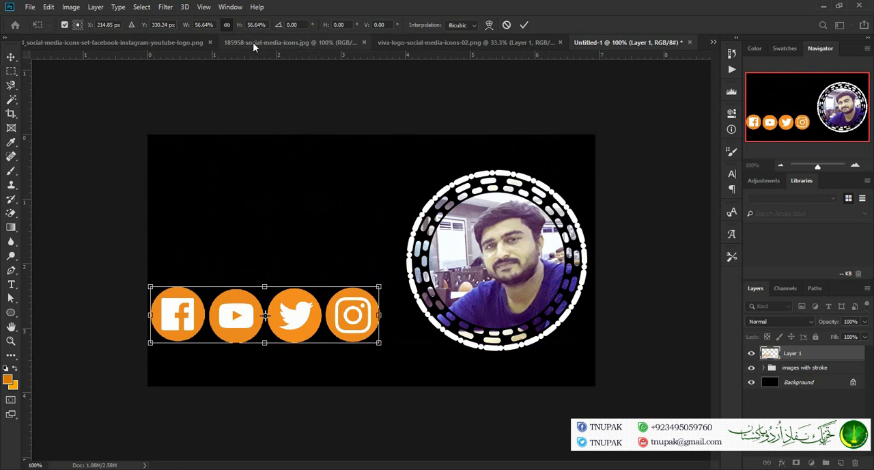
click(207, 25)
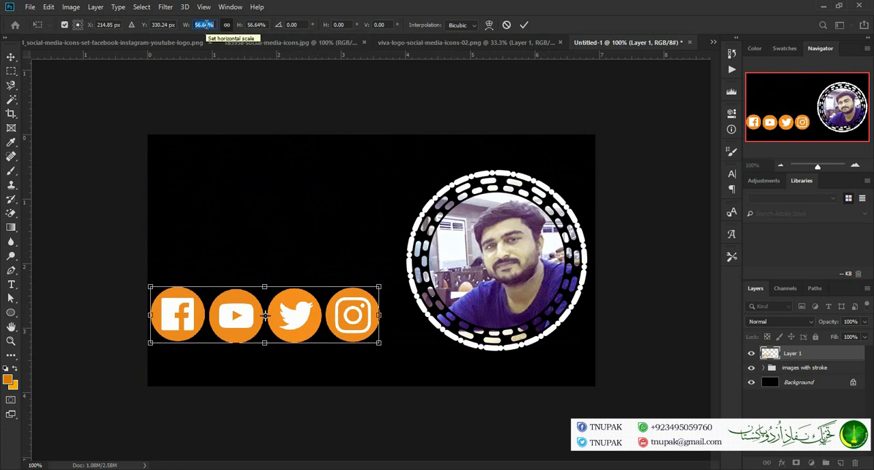
text(45)
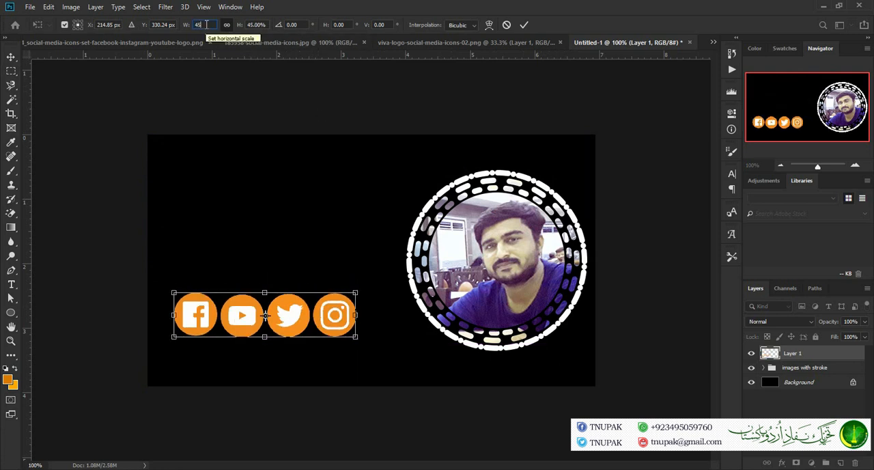
key(BackSpace)
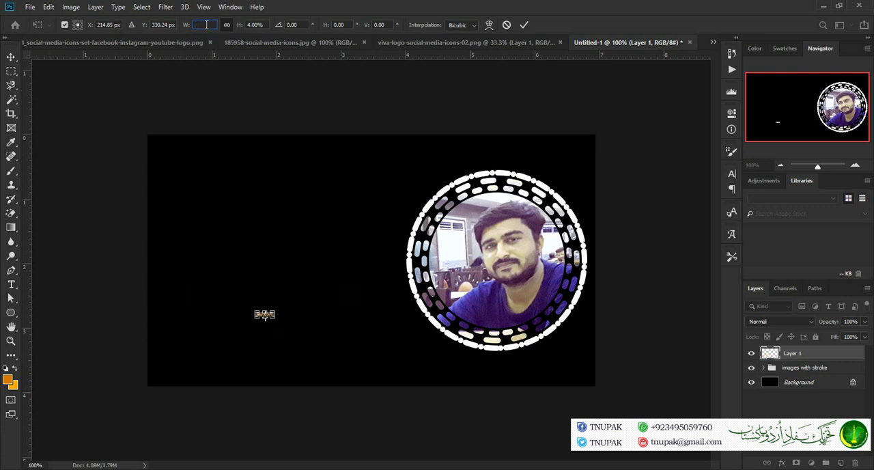
text(25)
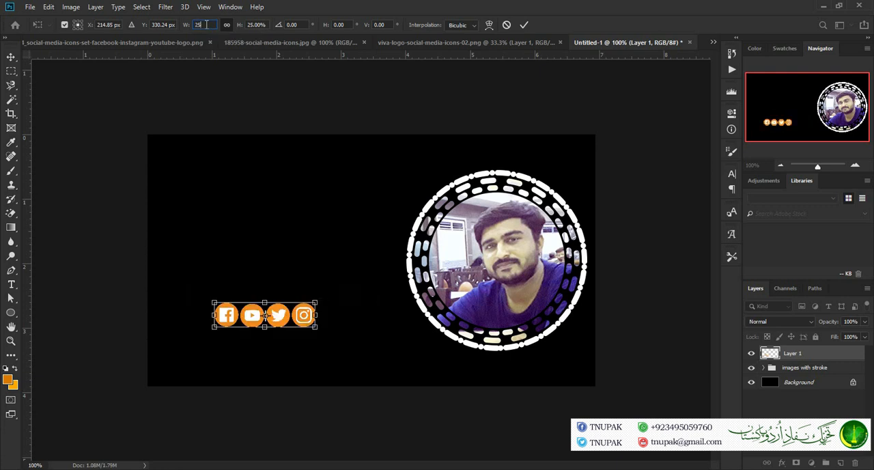
click(524, 24)
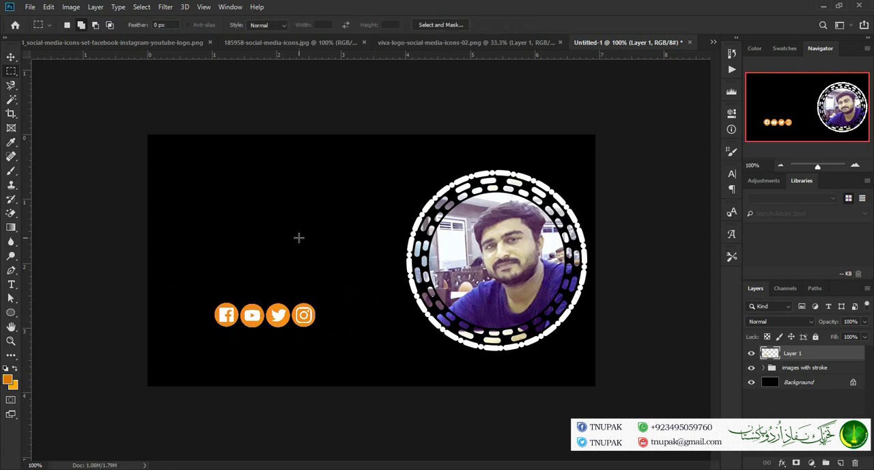
Move the icon row directly beneath the circular photo frame, and raise the "images with stroke" group slightly to leave a gap
click(12, 58)
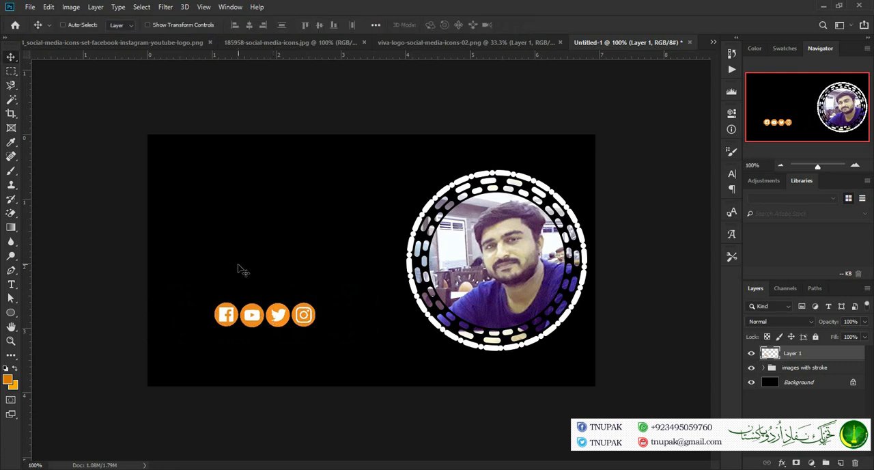
drag(269, 315, 503, 374)
key(Left)
key(Up)
key(Up)
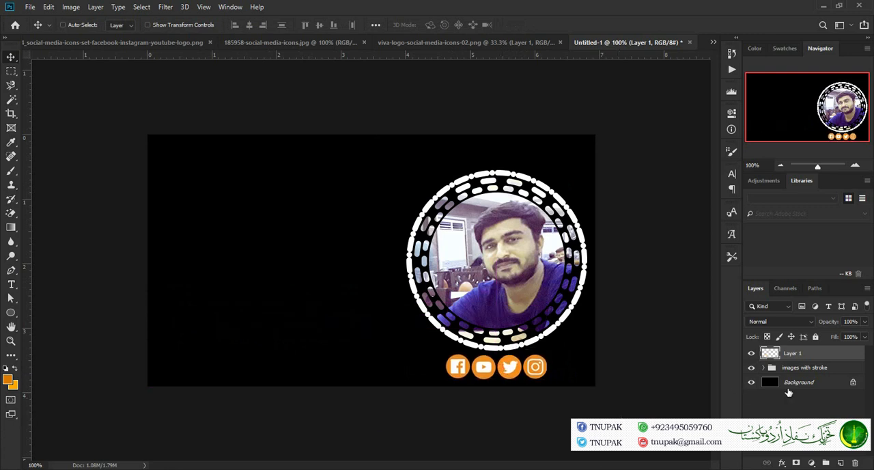
click(846, 369)
drag(540, 253, 539, 233)
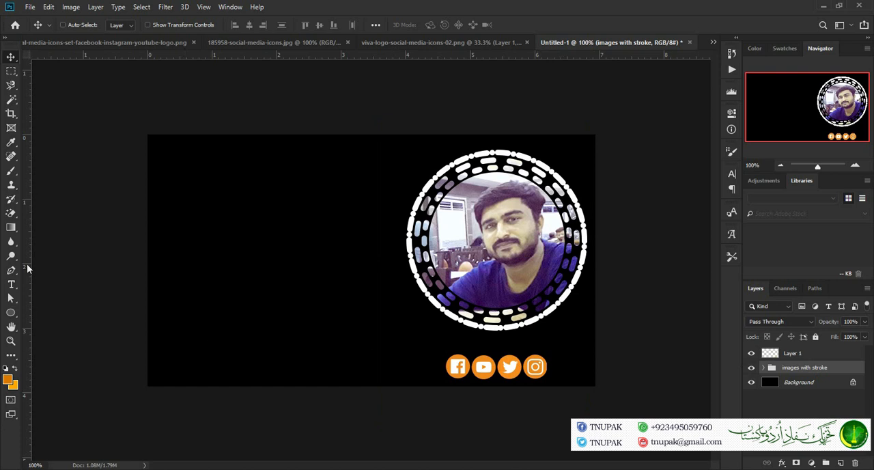
Add the text line "FOLLOW US ON SOCIAL MEDIA" on the lower-left part of the canvas
click(11, 285)
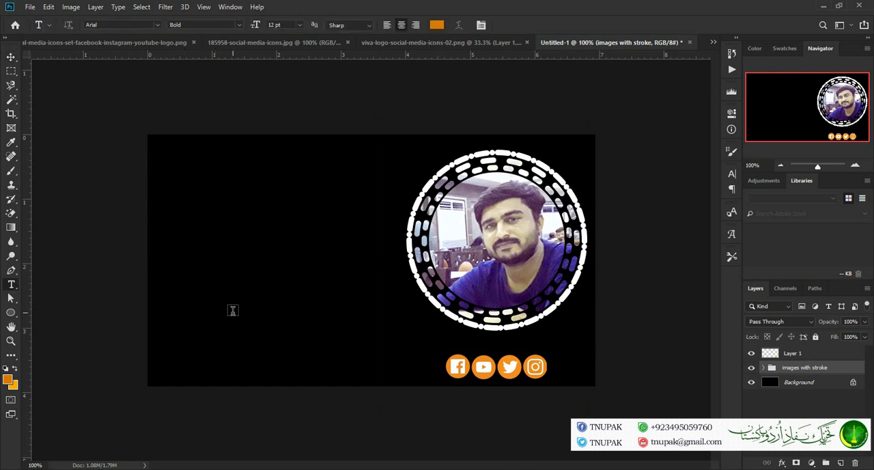
click(323, 329)
text(FOLL)
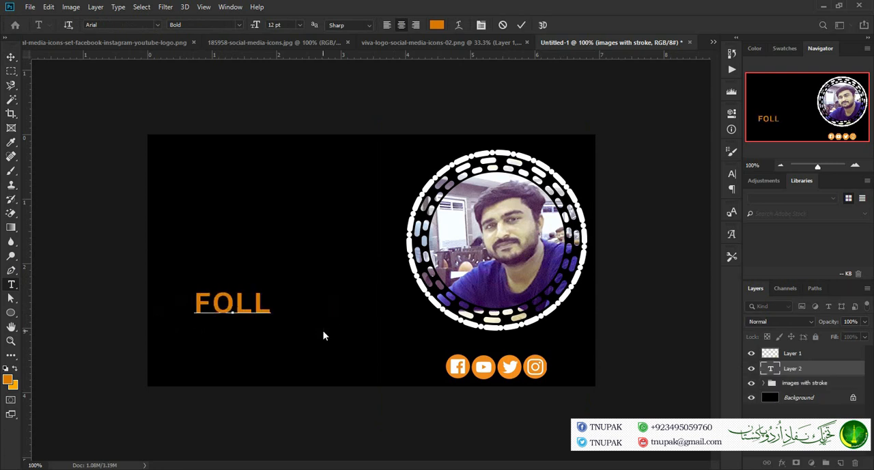
text(OW)
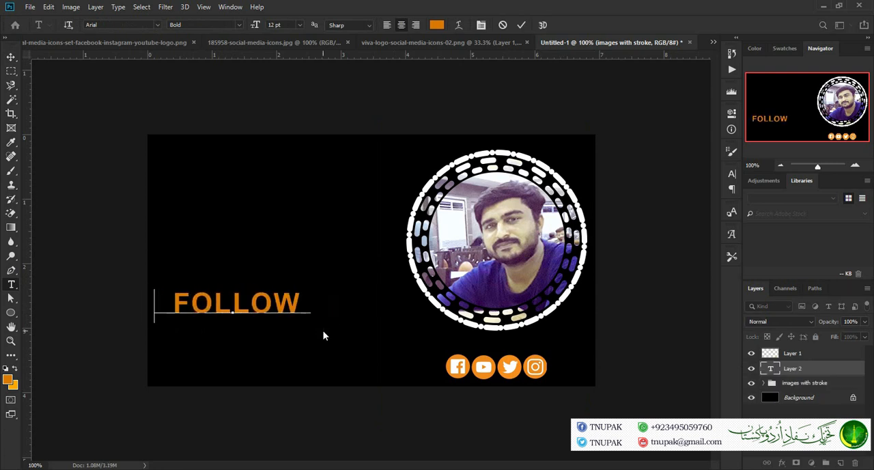
text( US O)
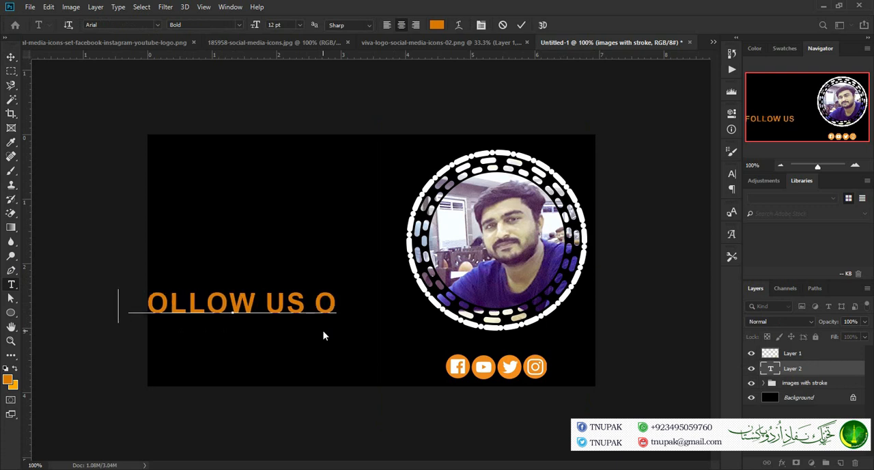
text(N SOCIAL)
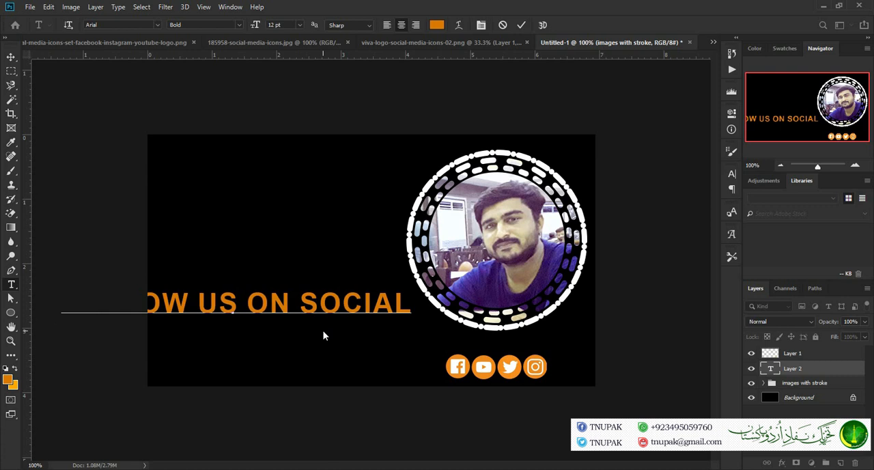
text( MEDIC)
key(BackSpace)
text(A)
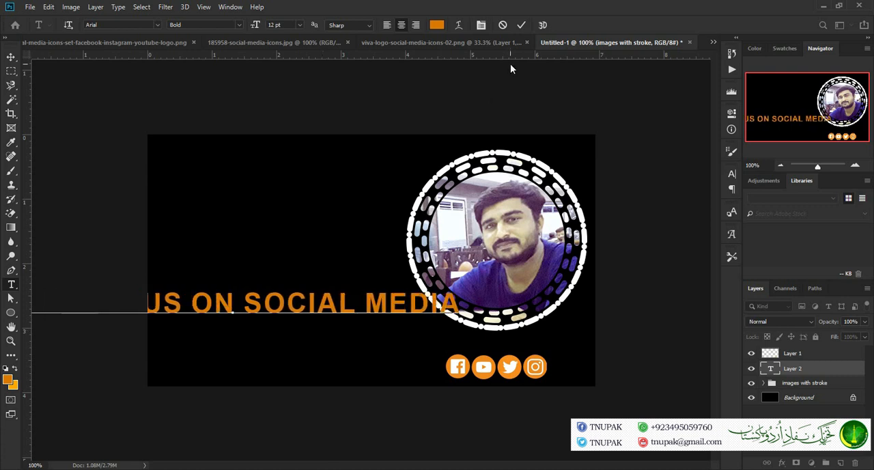
click(519, 25)
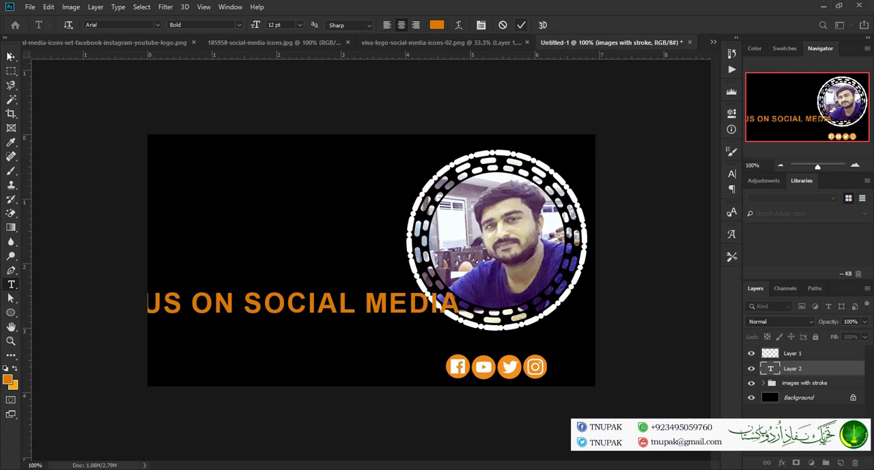
click(12, 59)
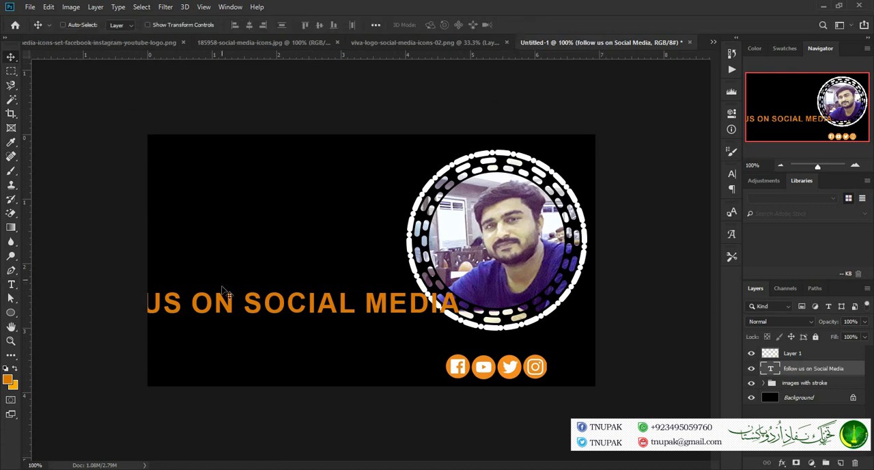
Move the "FOLLOW US ON SOCIAL MEDIA" caption below the circular photo frame and scale it proportionally to 30%
drag(259, 308, 351, 342)
key(ctrl+t)
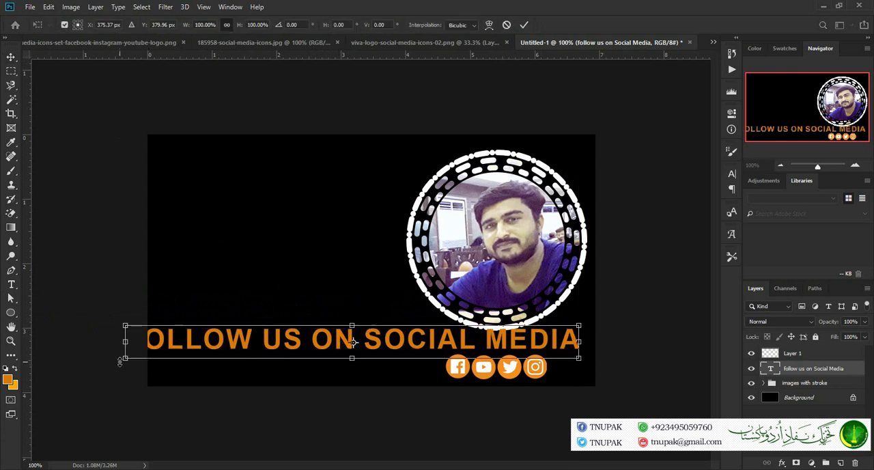
drag(135, 362, 314, 359)
click(206, 24)
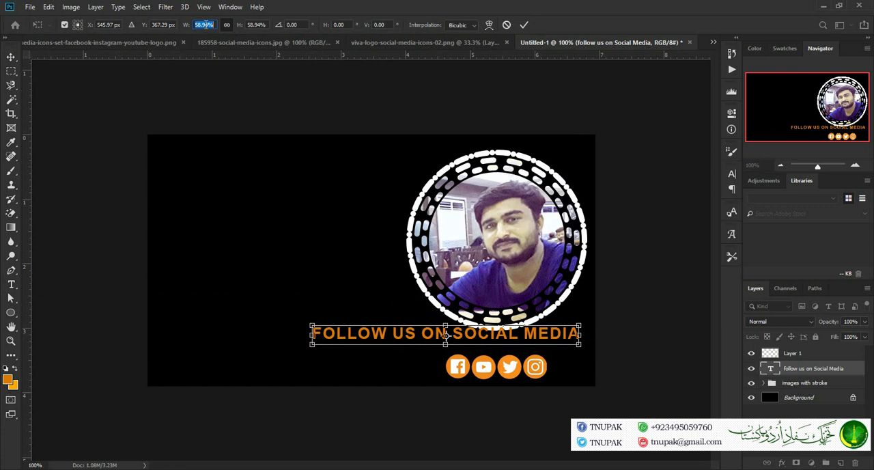
text(30)
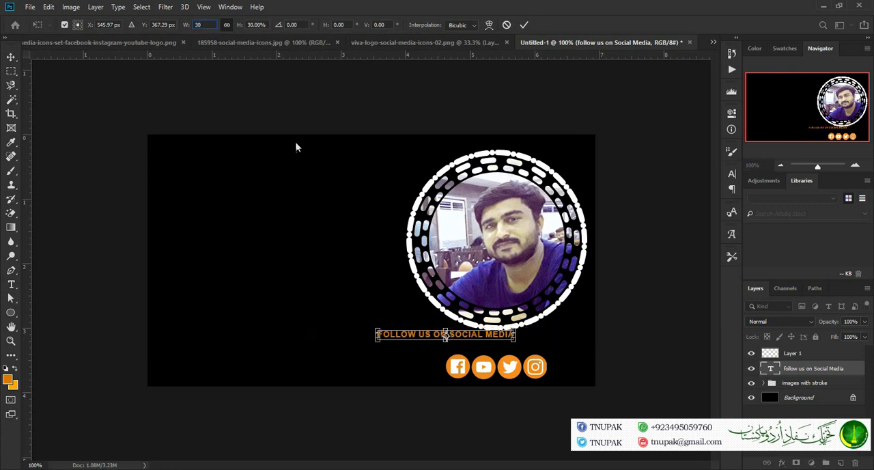
Center the reduced caption over the social icon row and fine-tune its height in the gap below the photo frame
drag(414, 338, 462, 349)
click(524, 25)
key(Up)
key(Up)
key(Up)
key(Up)
key(Up)
key(Up)
key(Up)
key(Up)
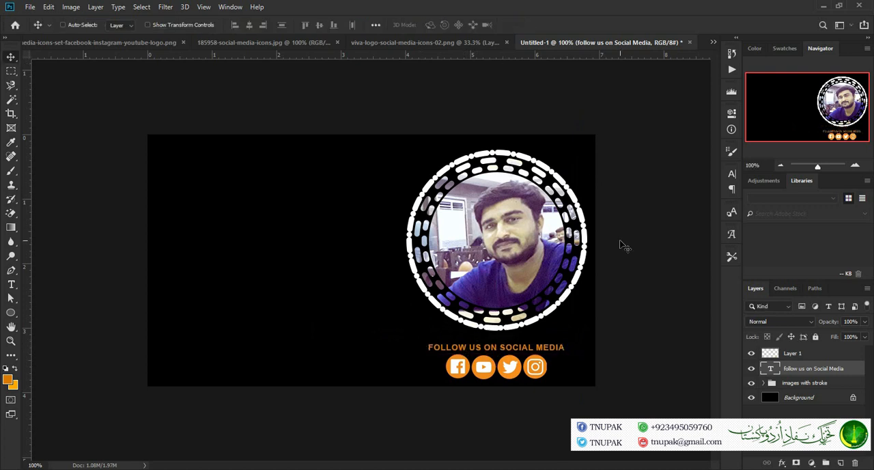
key(Down)
key(Down)
key(Down)
key(Down)
key(Down)
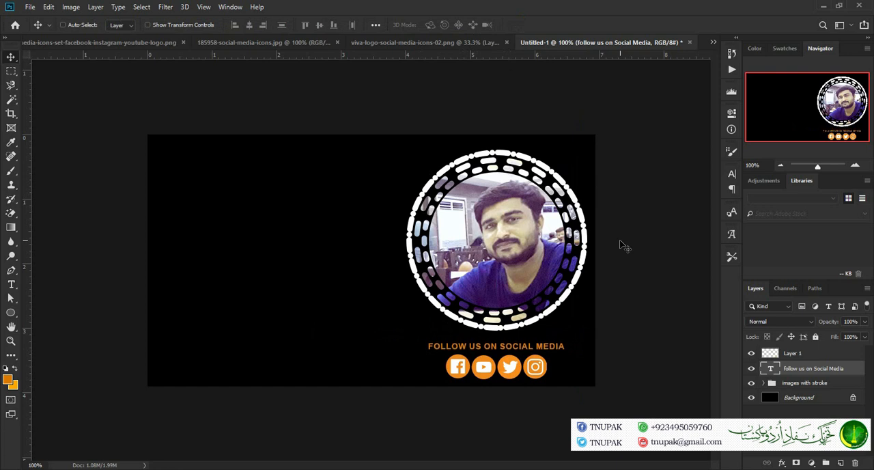
Scale the caption proportionally by a further 70% to match the width of the icon row
key(ctrl+t)
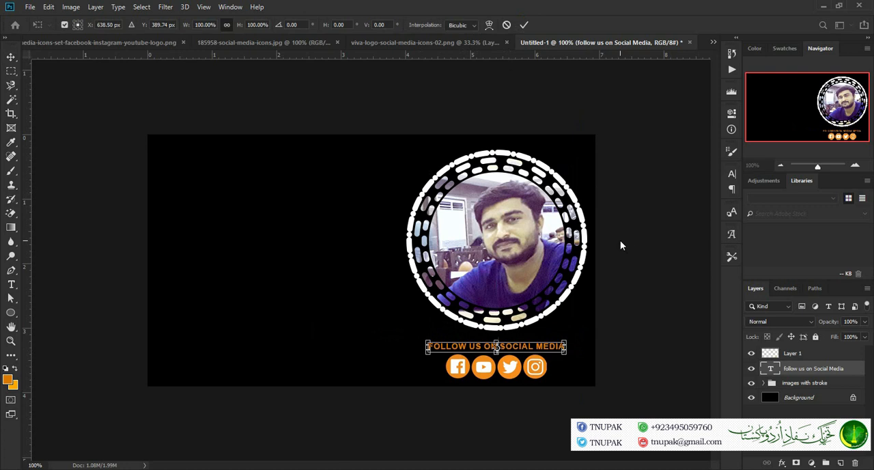
click(205, 25)
text(60)
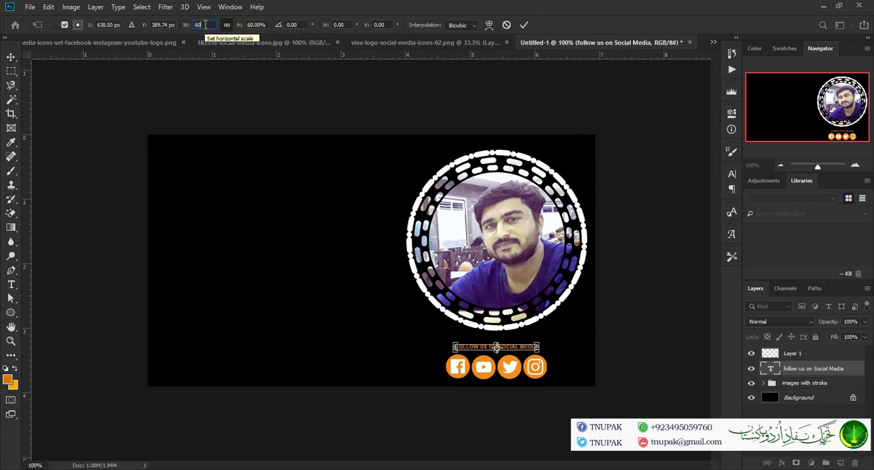
key(BackSpace)
text(5)
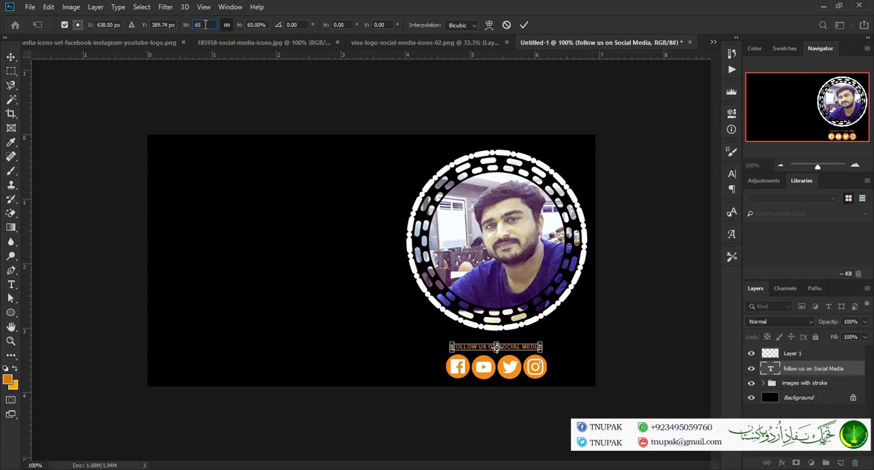
key(BackSpace)
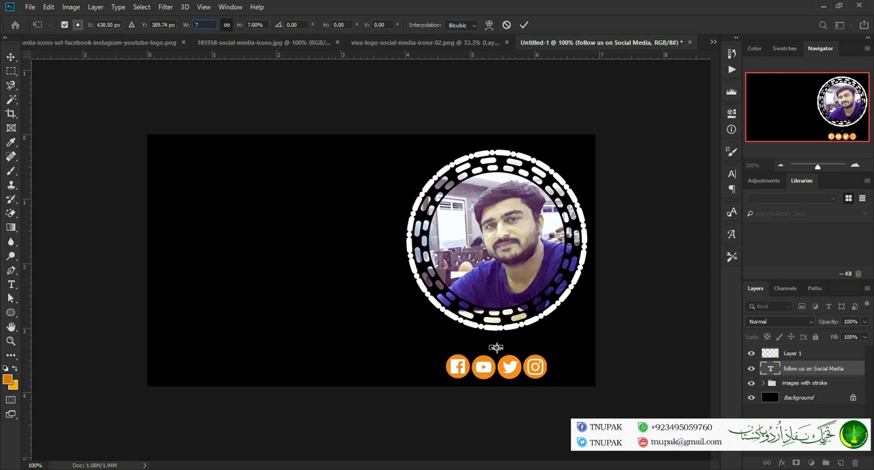
text(70)
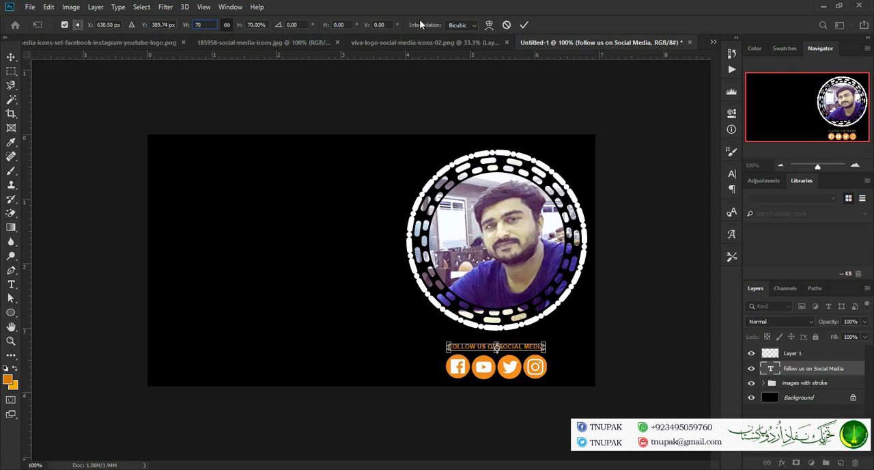
click(526, 24)
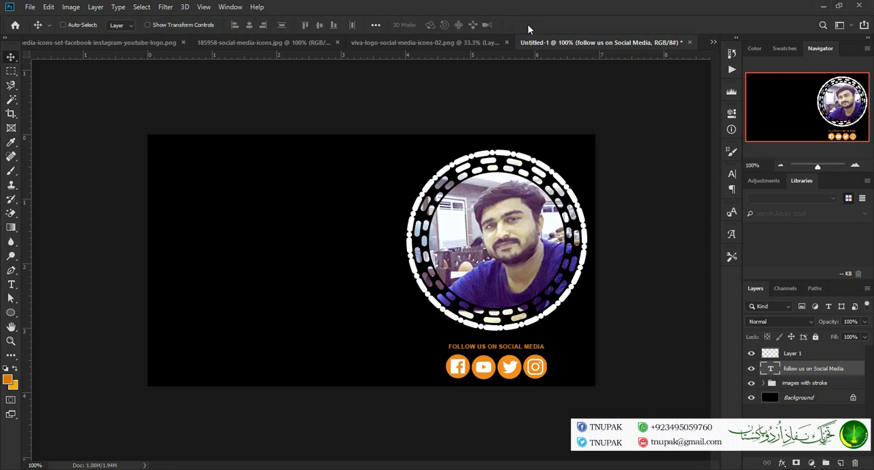
Add the two-line title "SHAHEEN GRAPHICS" on the empty left half of the canvas, fully inside its edge
click(11, 284)
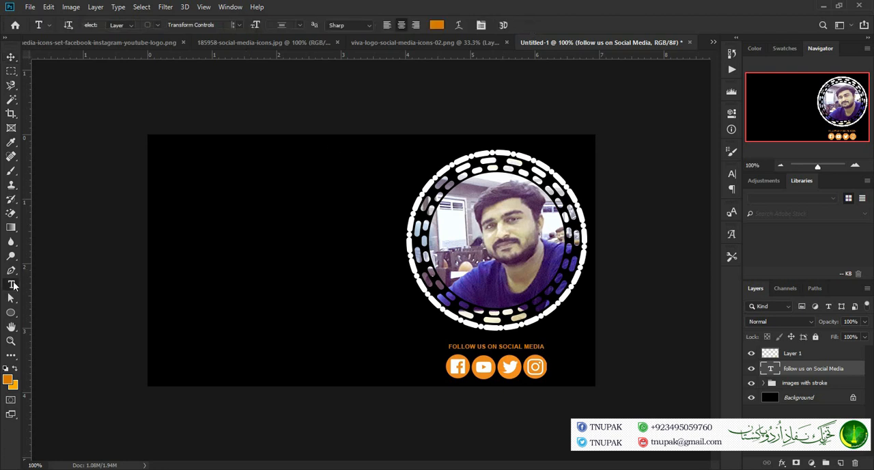
click(228, 242)
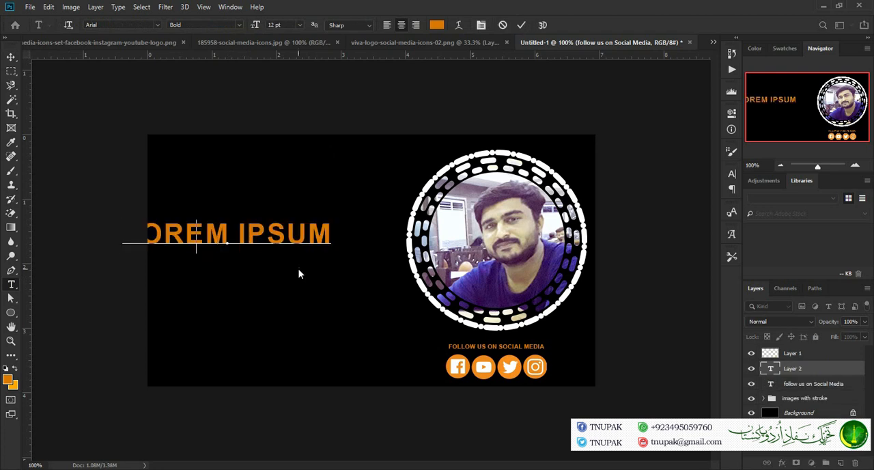
text(SHAHEEN)
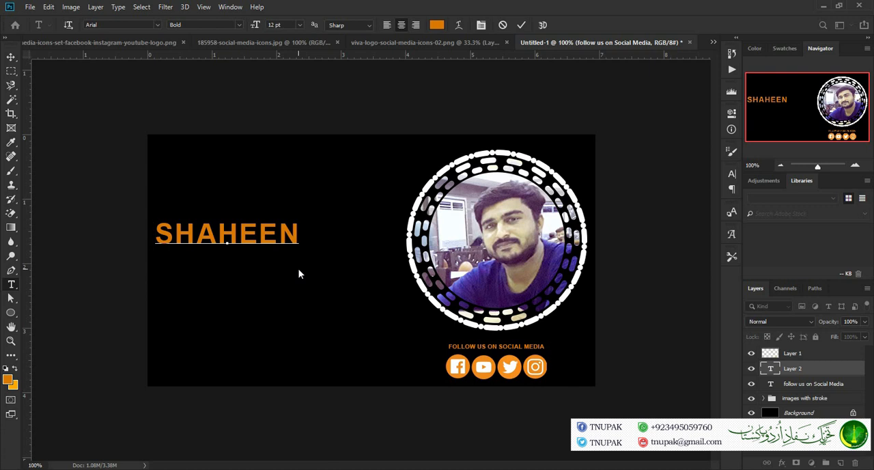
key(Return)
text(GRA)
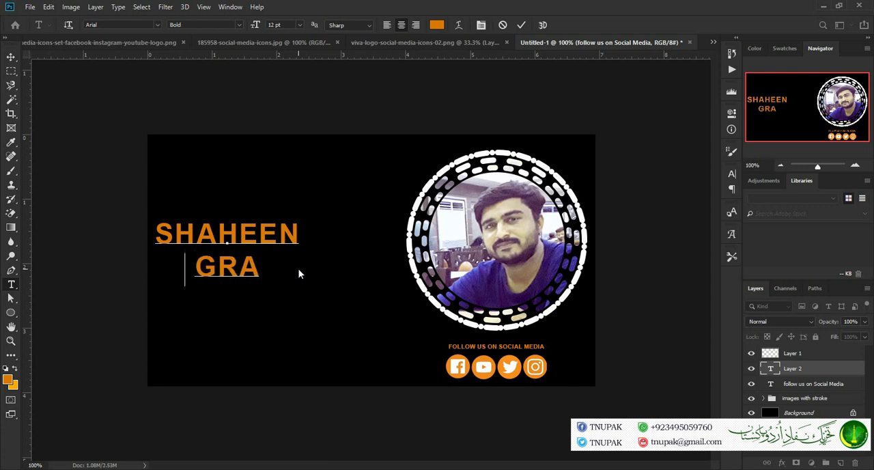
text(PHICS)
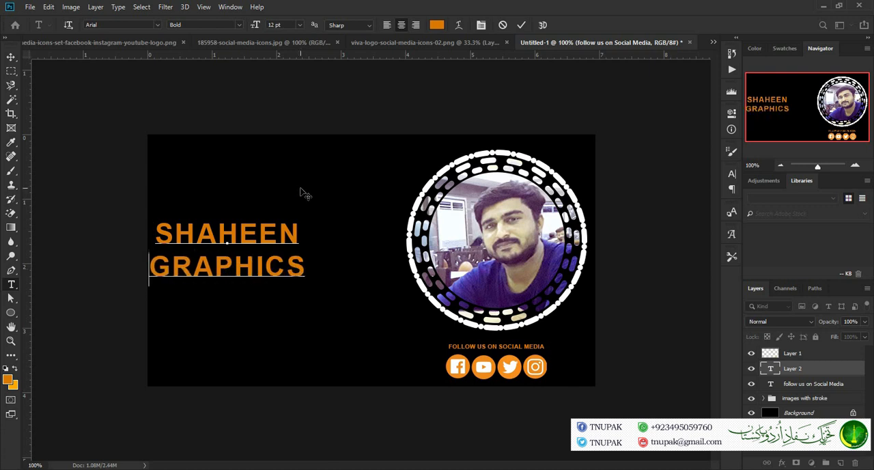
click(519, 25)
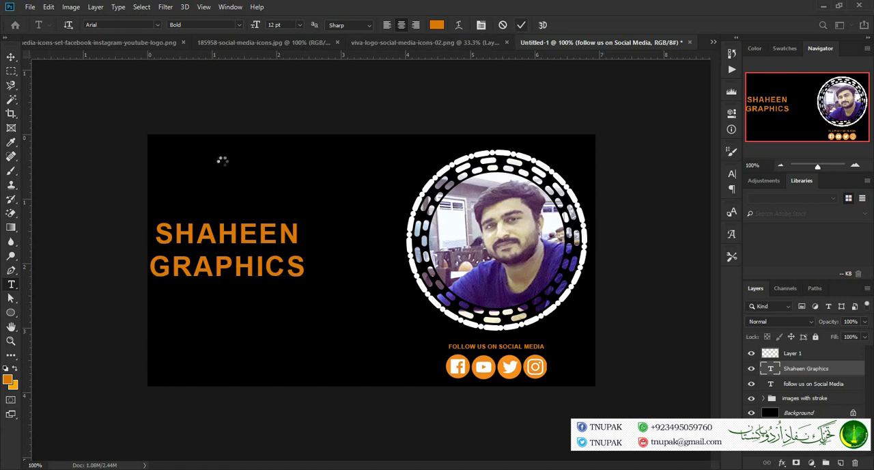
click(11, 57)
drag(248, 216, 282, 231)
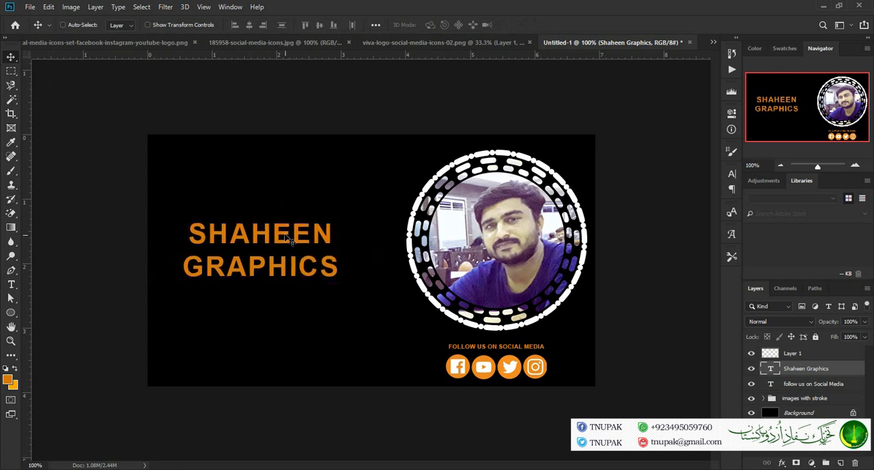
Change the title's font to 28 Days Later
click(732, 175)
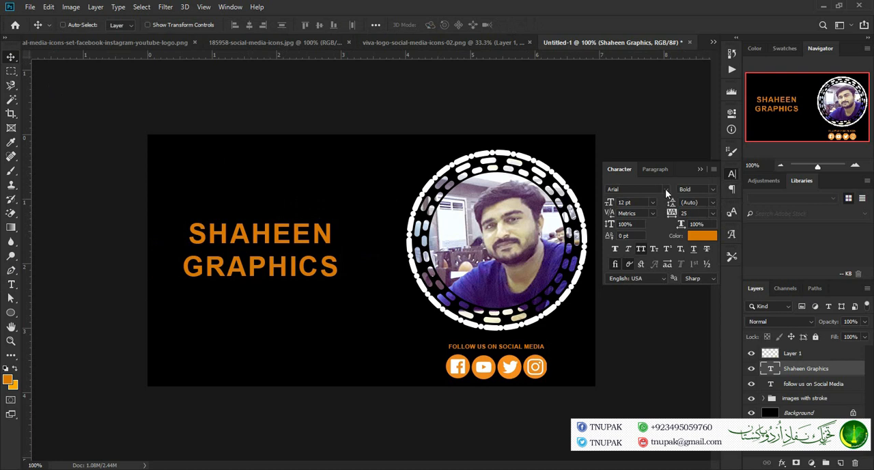
click(666, 191)
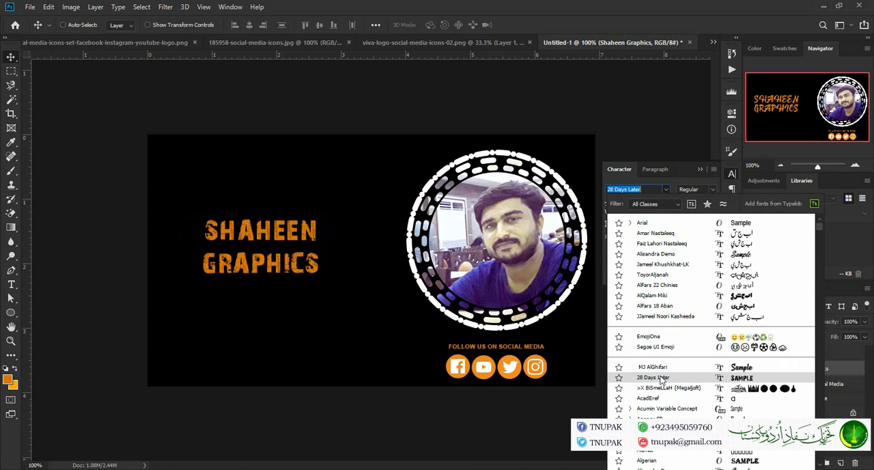
click(661, 379)
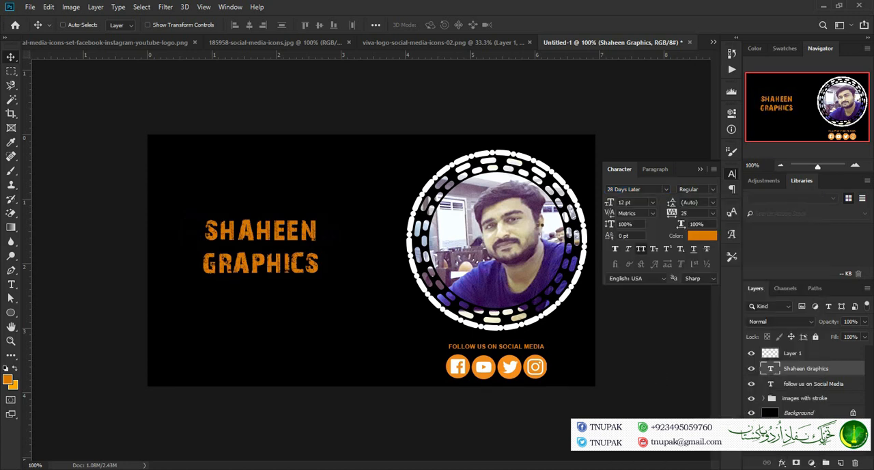
click(703, 172)
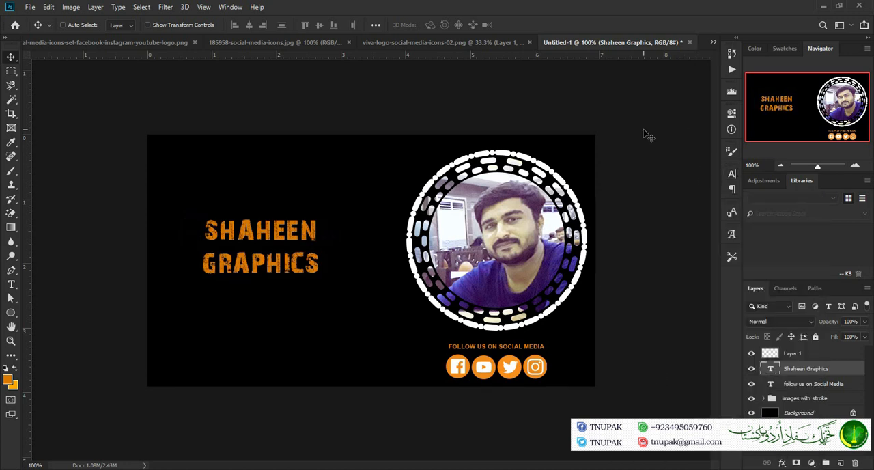
Enlarge the title proportionally and move it up in the canvas's left half
key(ctrl+t)
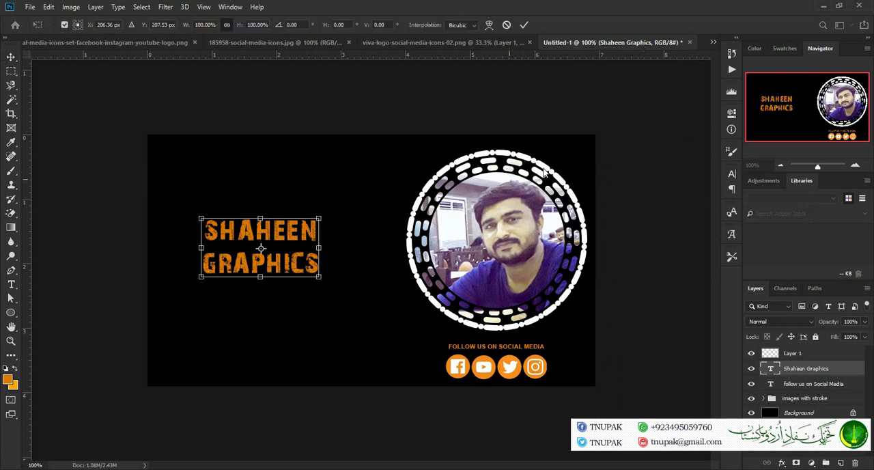
drag(319, 275, 336, 294)
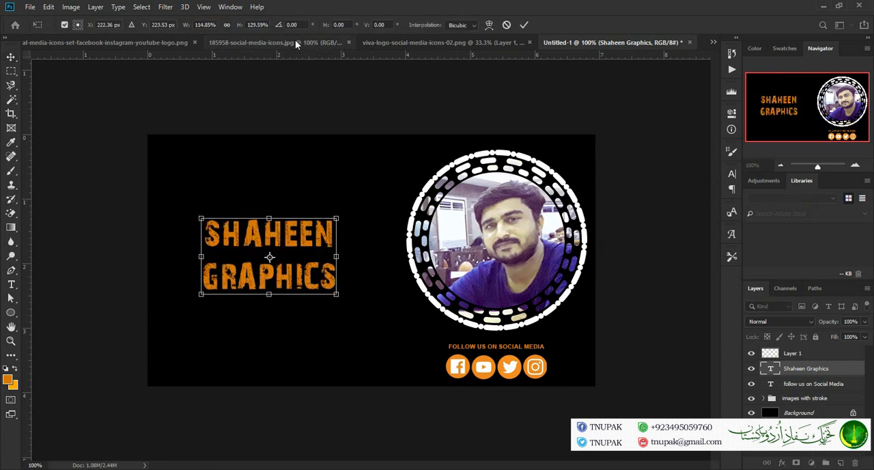
click(231, 26)
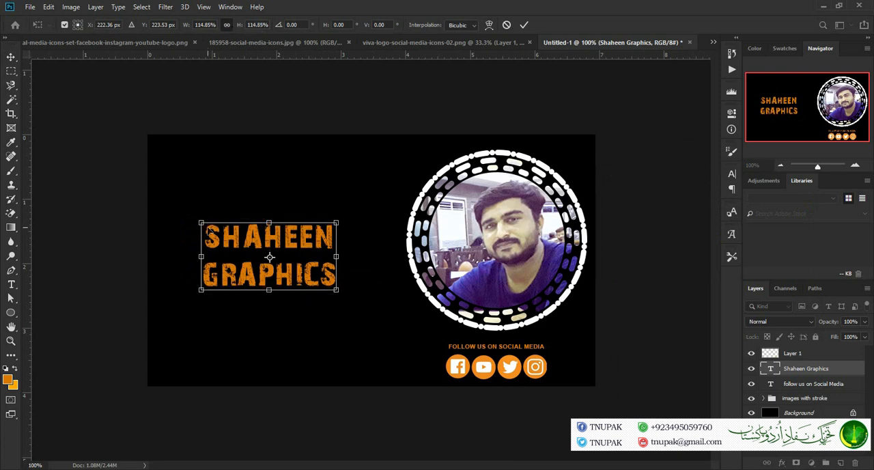
drag(201, 222, 170, 206)
drag(253, 250, 262, 232)
key(Return)
Fill the Background layer with a radial blue-to-purple gradient, Reverse off, with blue around the photo and purple behind the title
click(809, 413)
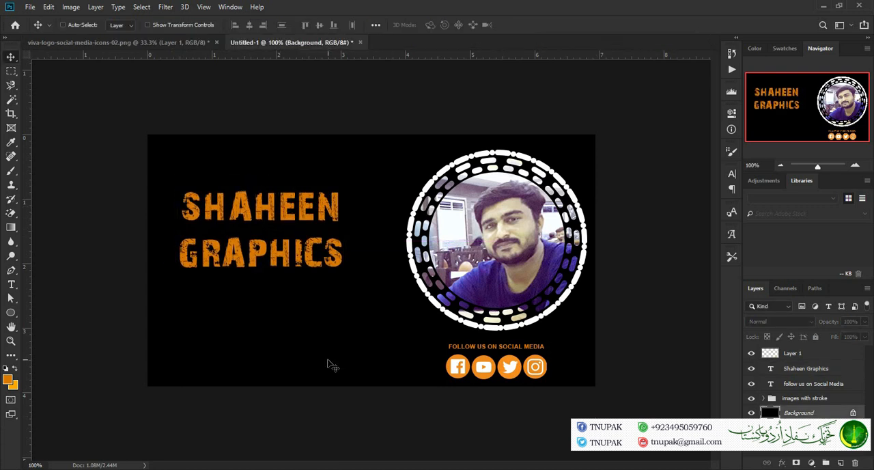
click(11, 229)
click(90, 27)
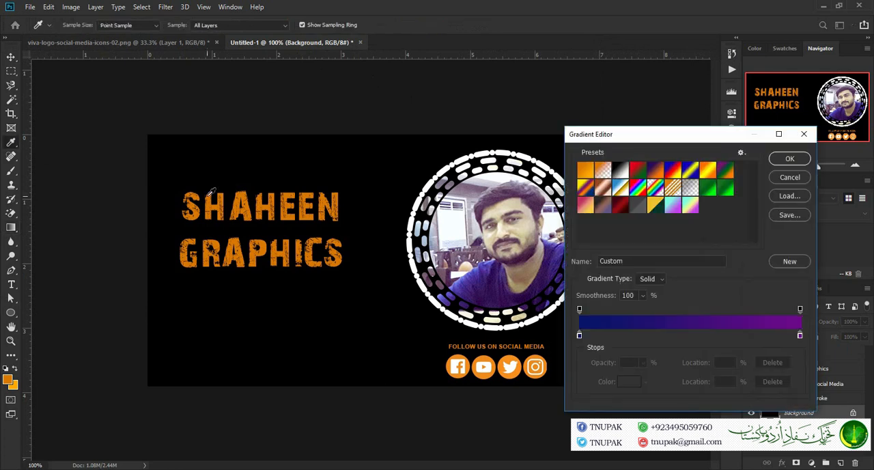
click(788, 159)
drag(501, 252, 430, 279)
click(340, 26)
drag(511, 255, 117, 218)
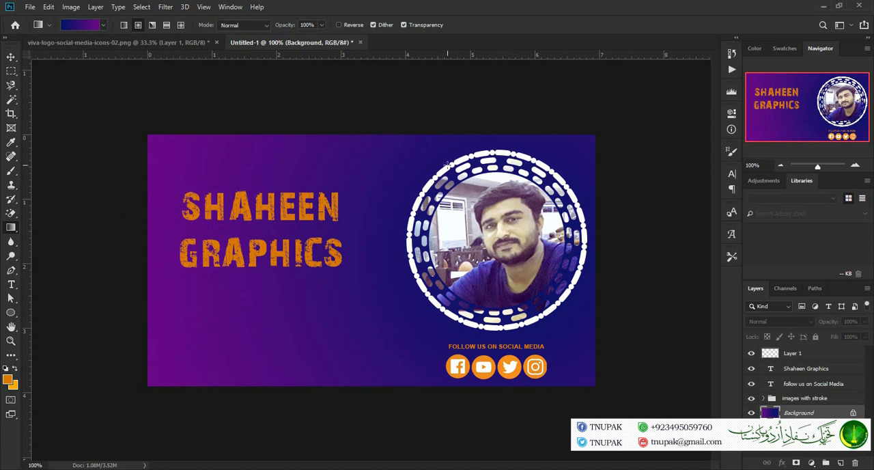
drag(489, 254, 423, 261)
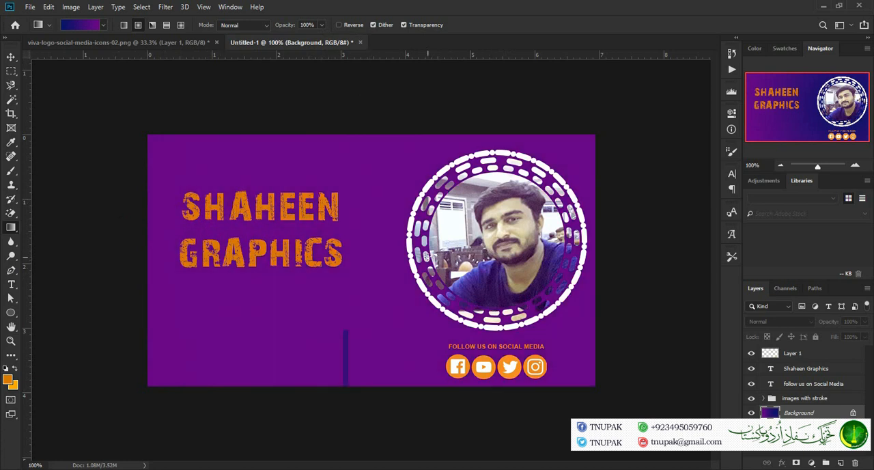
drag(492, 243, 281, 275)
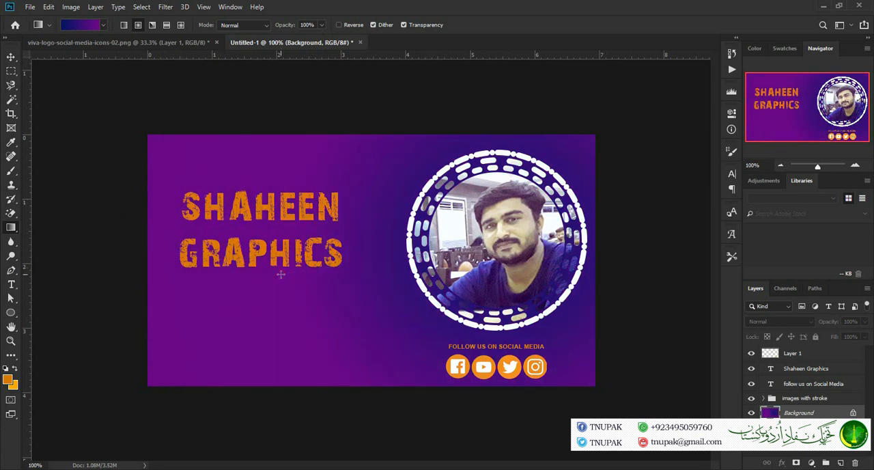
drag(545, 225, 330, 264)
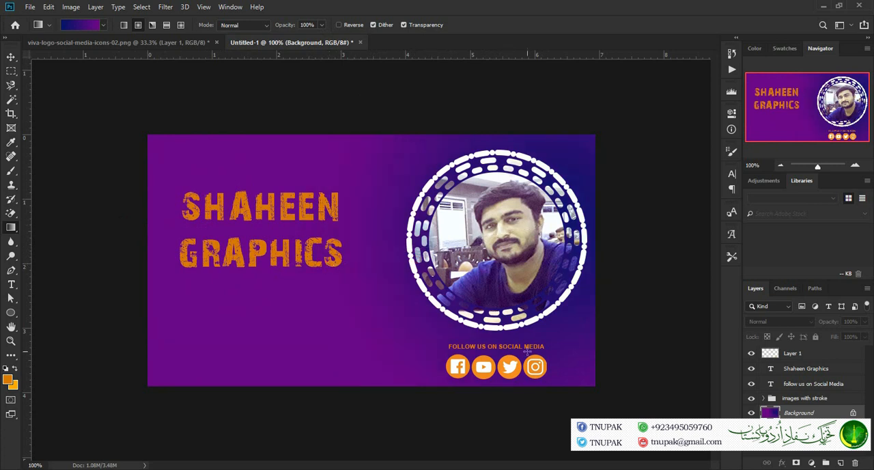
Set the text color of the "Shaheen Graphics" title to white (ffffff)
click(854, 371)
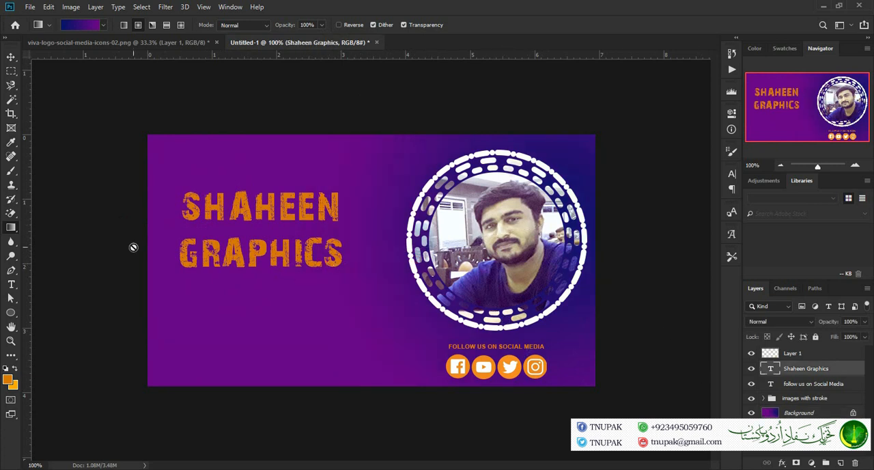
click(11, 284)
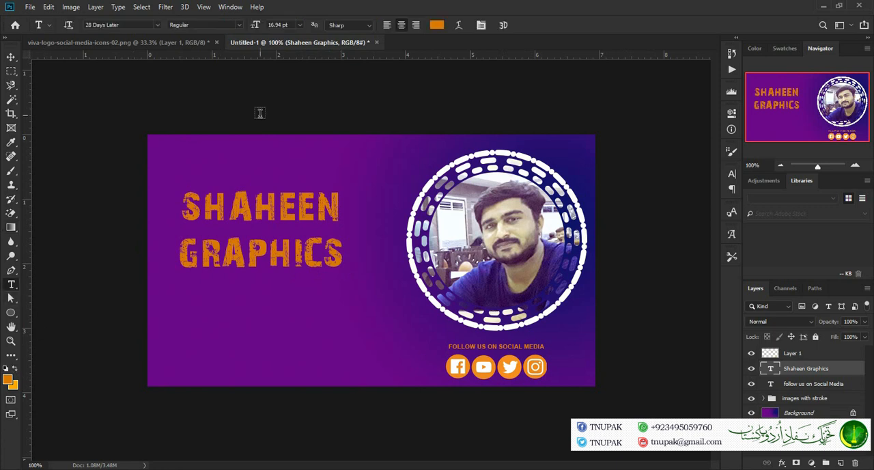
click(438, 26)
click(436, 177)
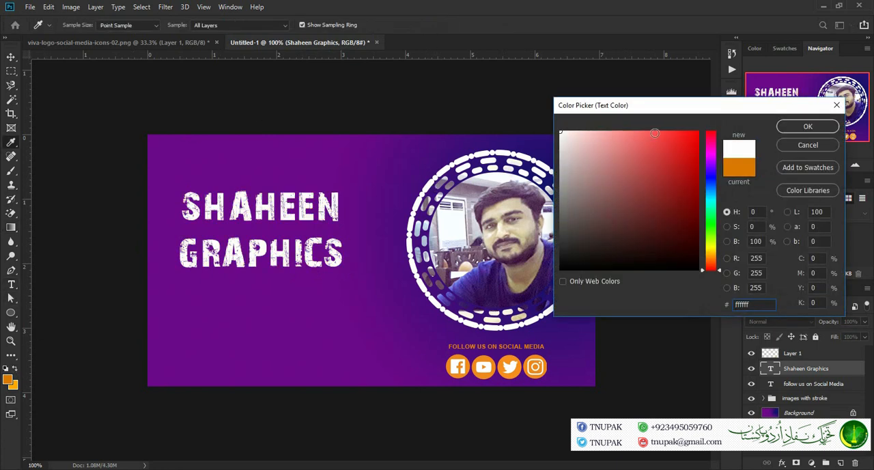
click(806, 127)
click(855, 164)
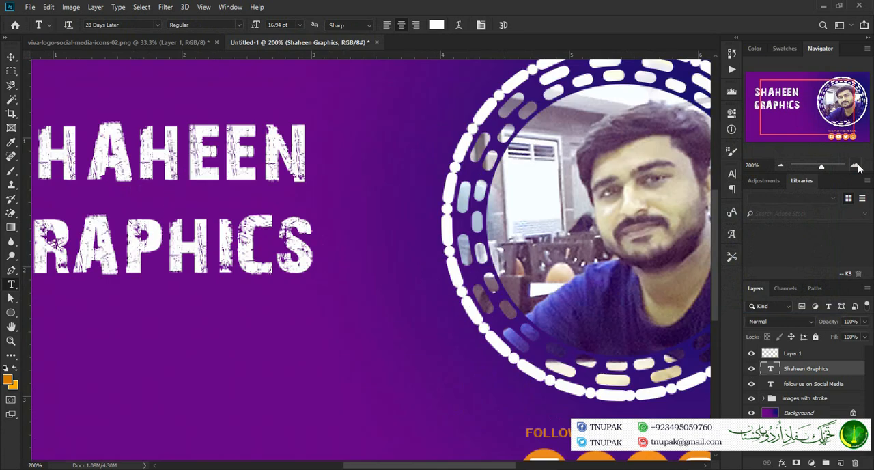
drag(827, 119, 852, 145)
click(785, 164)
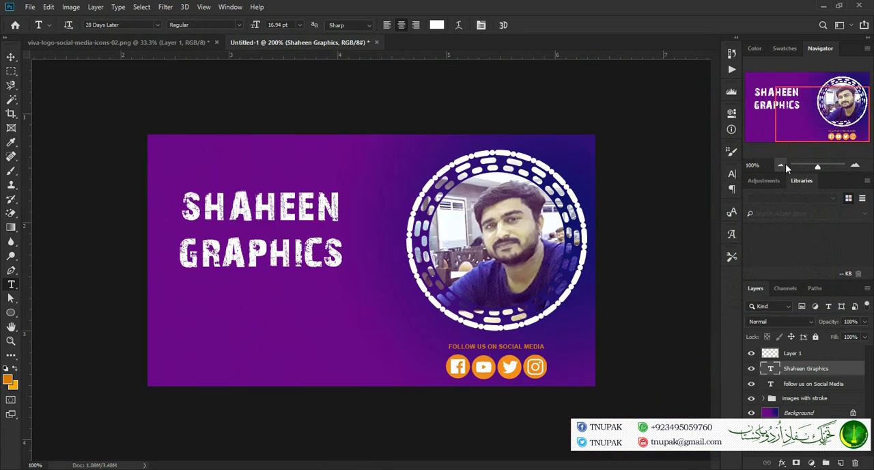
Duplicate the "images with stroke" layer group
click(784, 165)
click(820, 403)
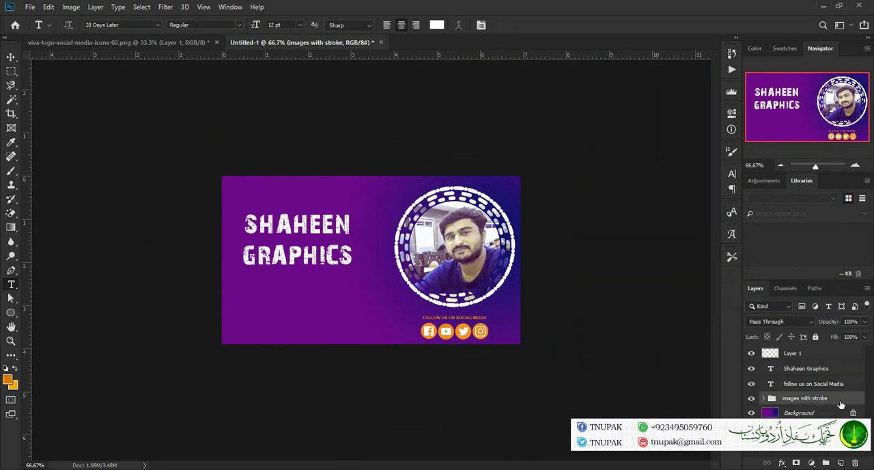
key(ctrl+j)
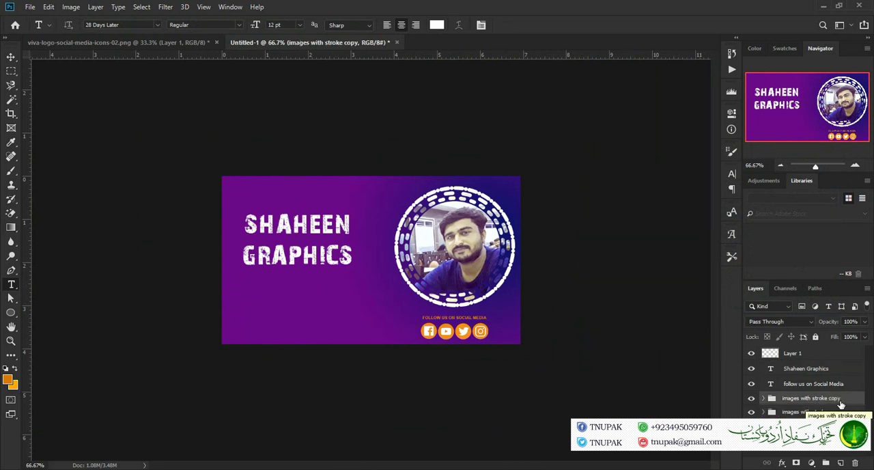
Scale the original "images with stroke" group to about 134% and move it into the canvas's left half behind the title
click(838, 413)
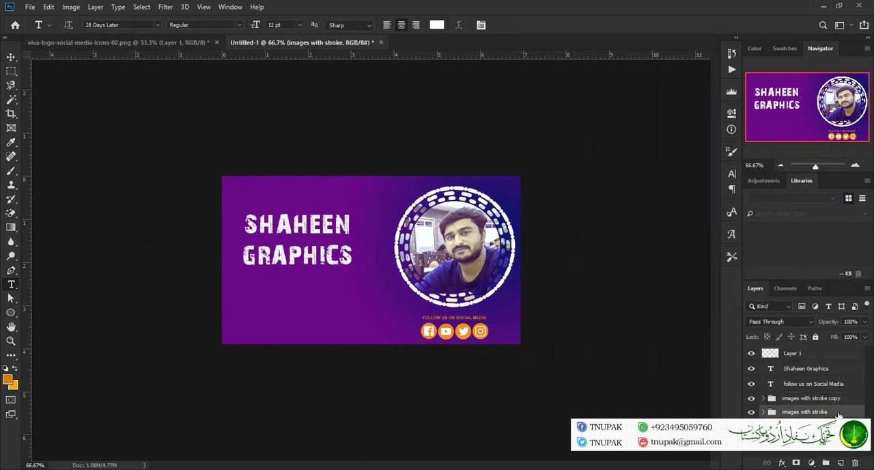
key(ctrl+t)
mouse_move(376, 359)
mouse_down()
mouse_move(344, 394)
mouse_move(305, 410)
mouse_up()
drag(383, 283, 249, 271)
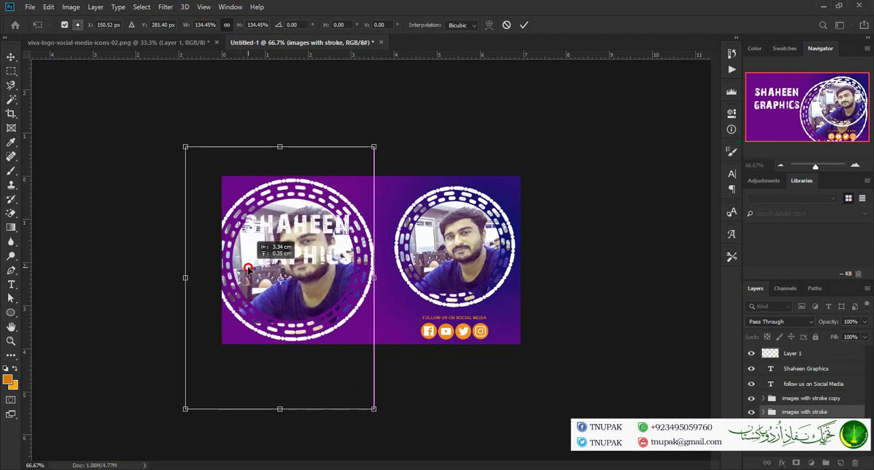
click(524, 24)
Lower the opacity of the enlarged "images with stroke" group to 5%
key(t)
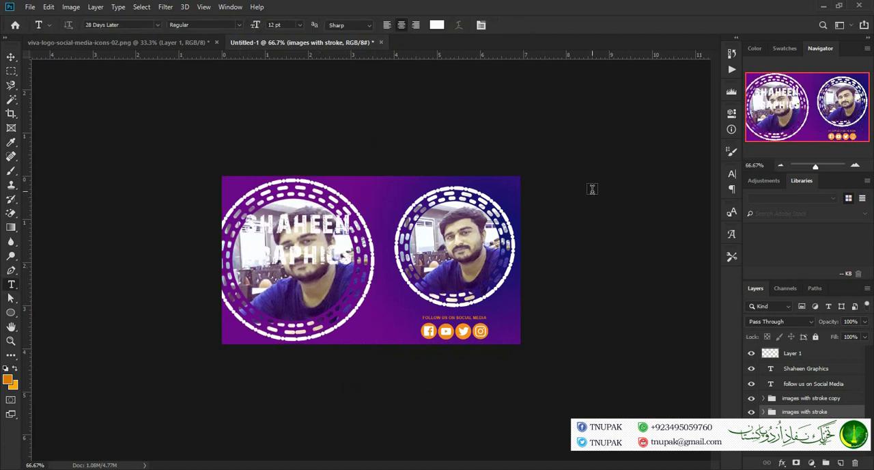
key(2)
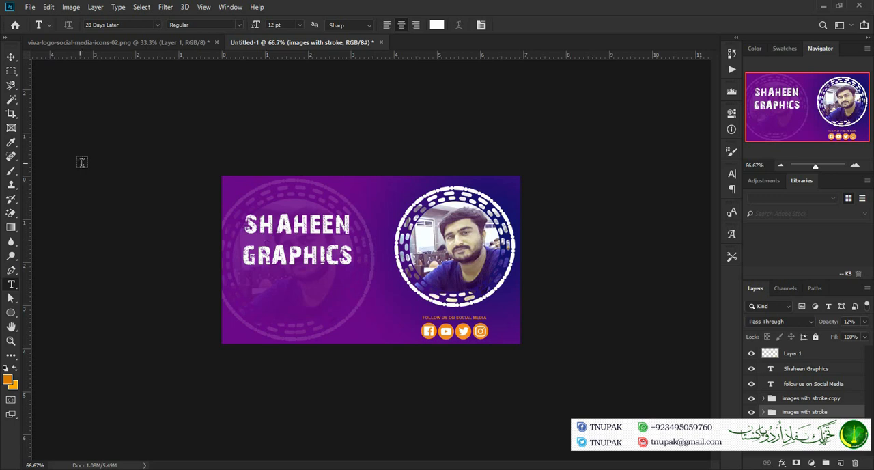
click(11, 57)
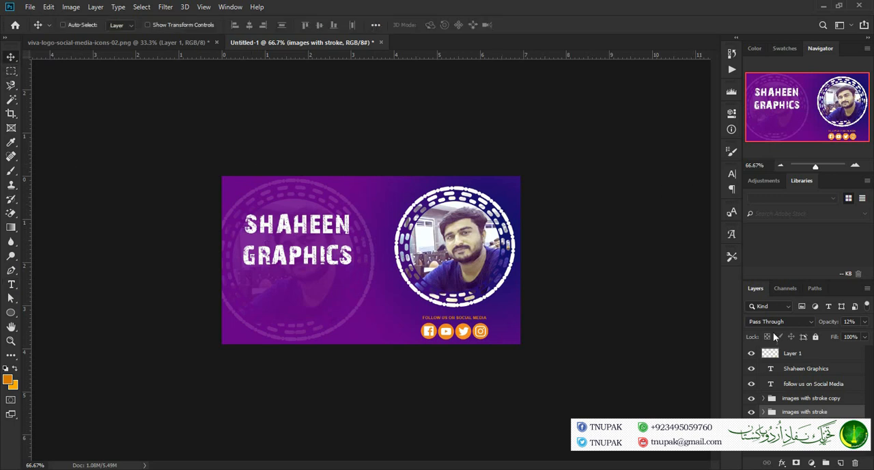
click(851, 321)
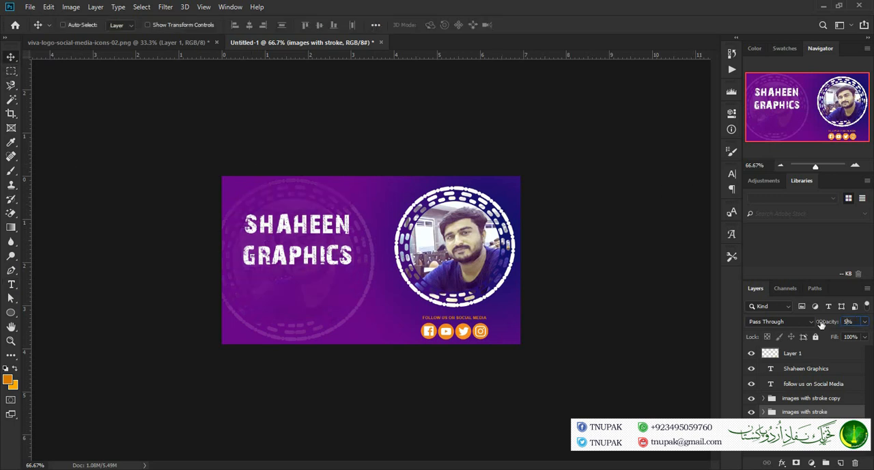
Move the "Shaheen Graphics" title straight up toward the canvas's upper edge
click(855, 165)
click(855, 166)
drag(795, 101, 772, 115)
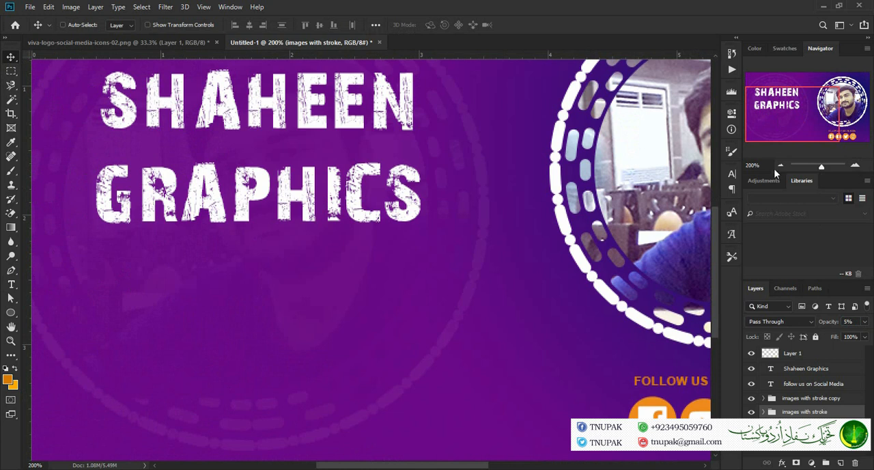
click(781, 166)
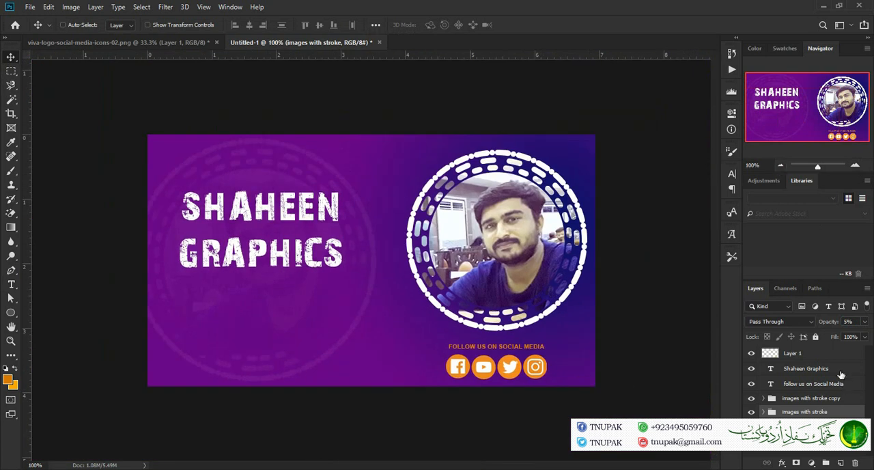
click(806, 368)
drag(328, 245, 322, 204)
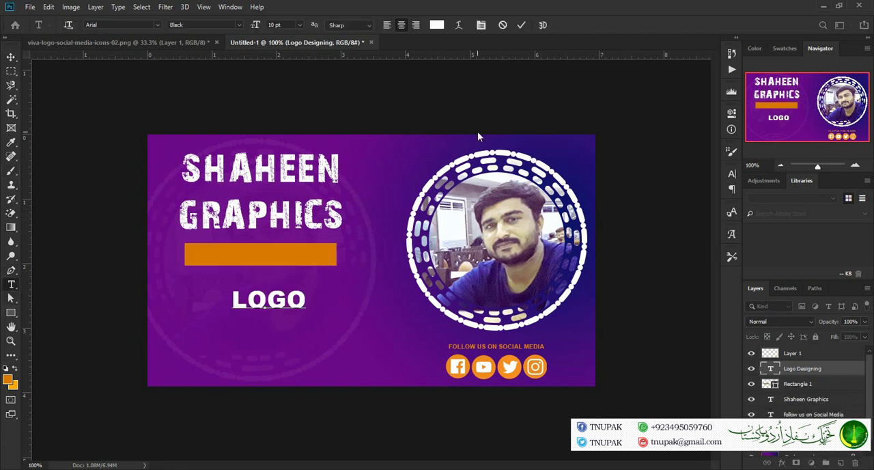
Add a second line reading "WEB SERVIES" below "LOGO" in the services text
key(Return)
text(WE)
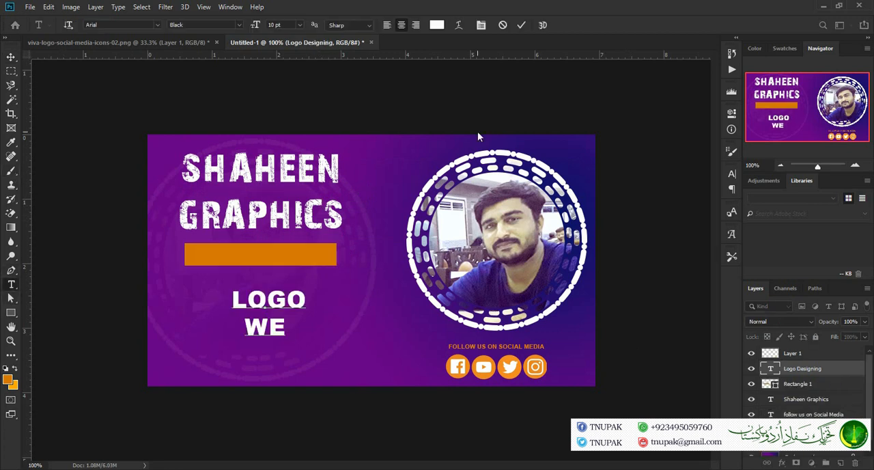
text(B)
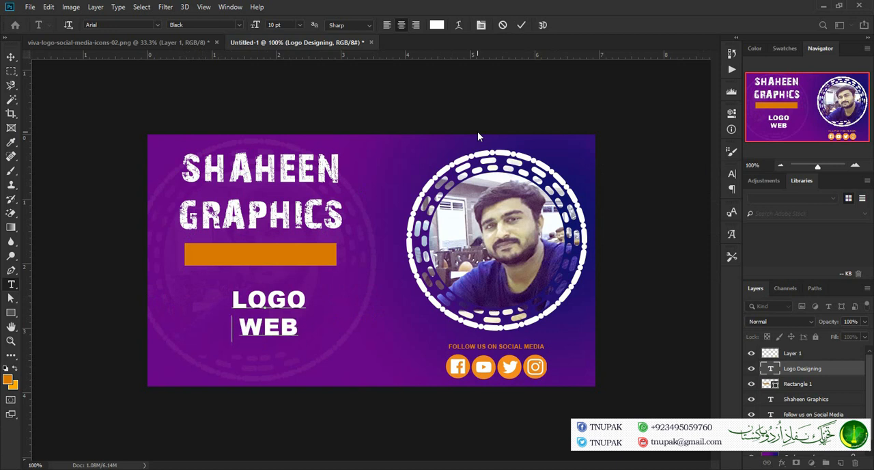
text( S)
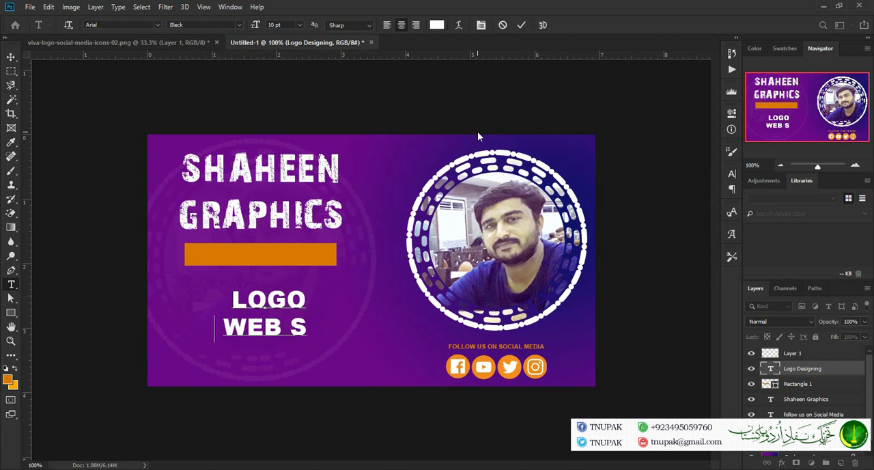
text(ERVIES)
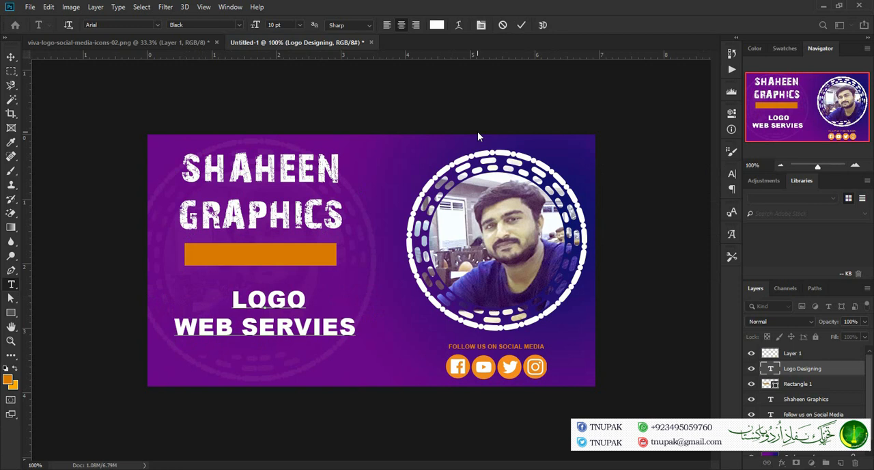
Replace the word "LOGO" in the first line of the services text with "GRAPHICS DESIGNING"
double_click(270, 299)
click(270, 299)
double_click(269, 300)
text(GRAPHICS)
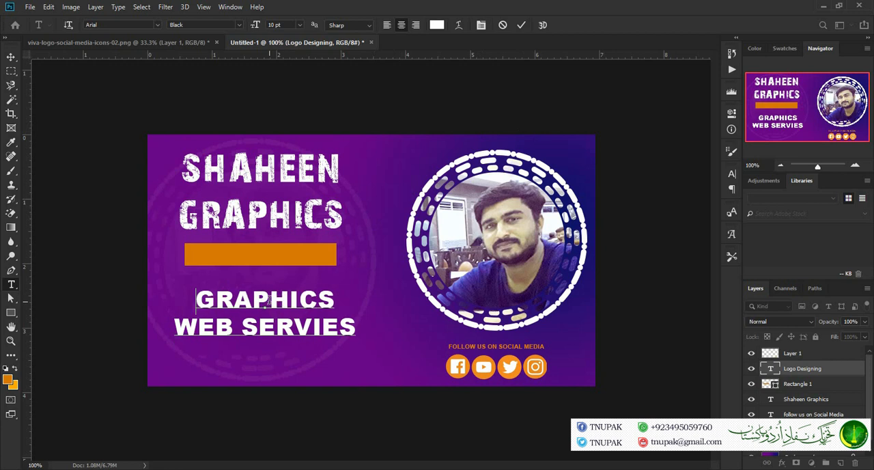
text( DES)
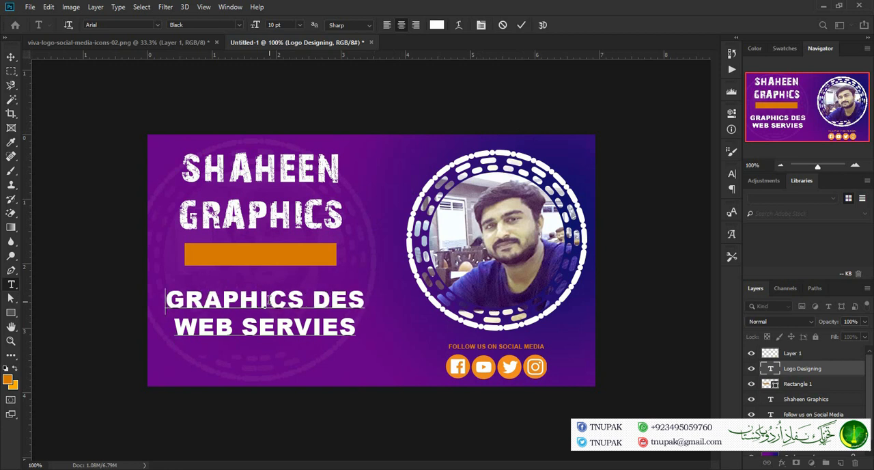
text(IGNING)
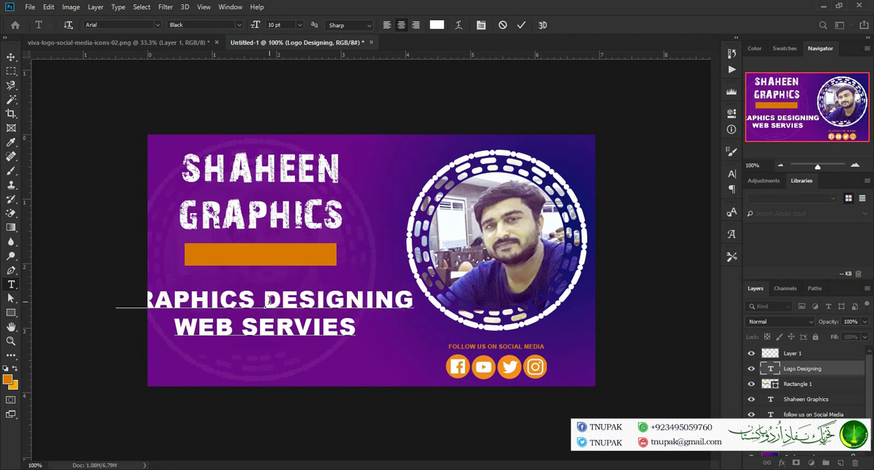
Insert the line "PRINTING SERVICES" between "GRAPHICS DESIGNING" and "WEB SERVIES"
key(Return)
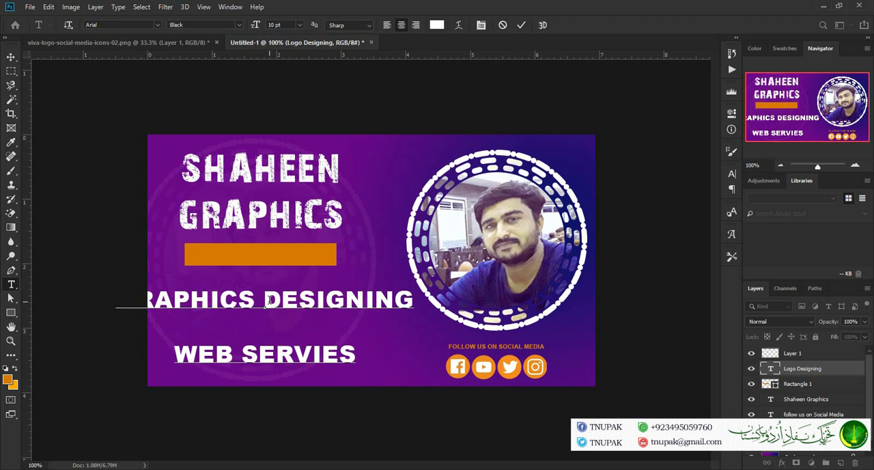
text(PRINTIN)
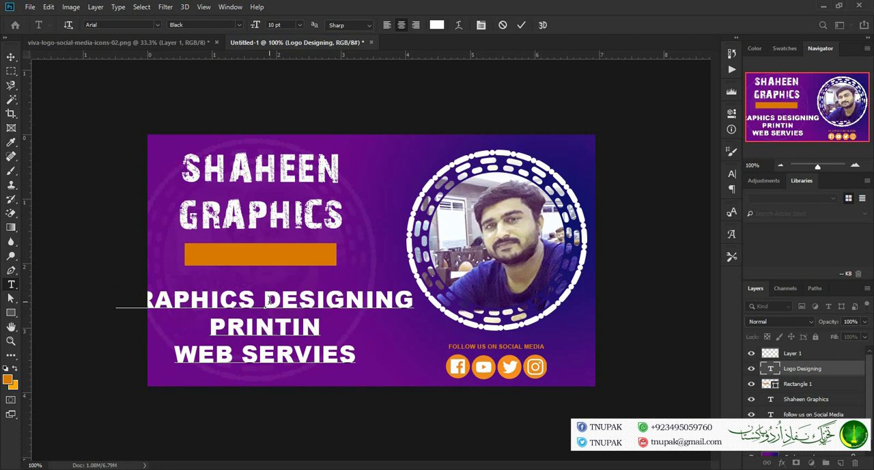
text(G SER)
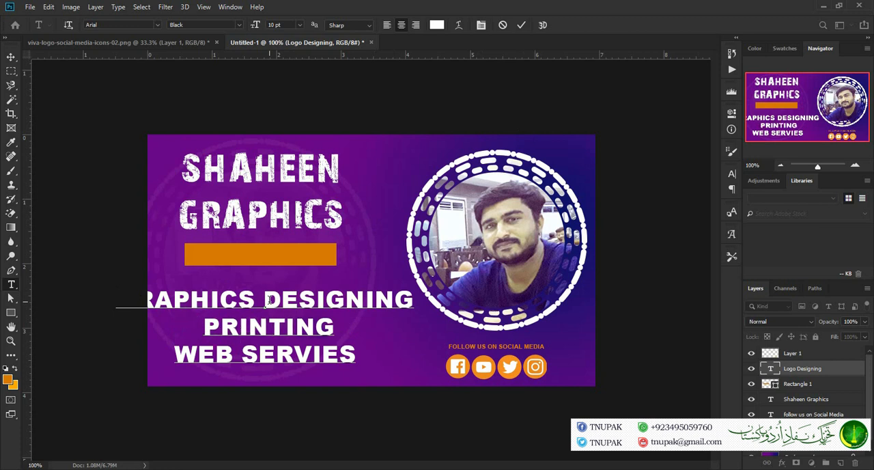
text(VICES)
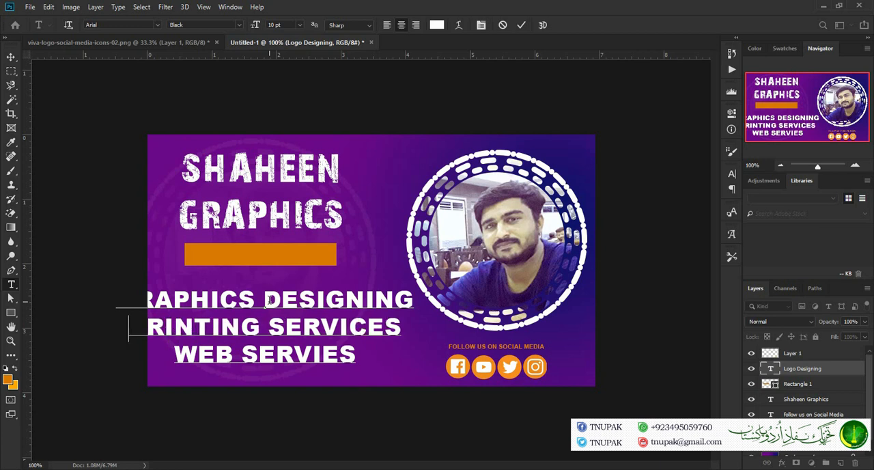
Insert a line starting with "VIDEO" below "PRINTING SERVICES" in the services text
key(Return)
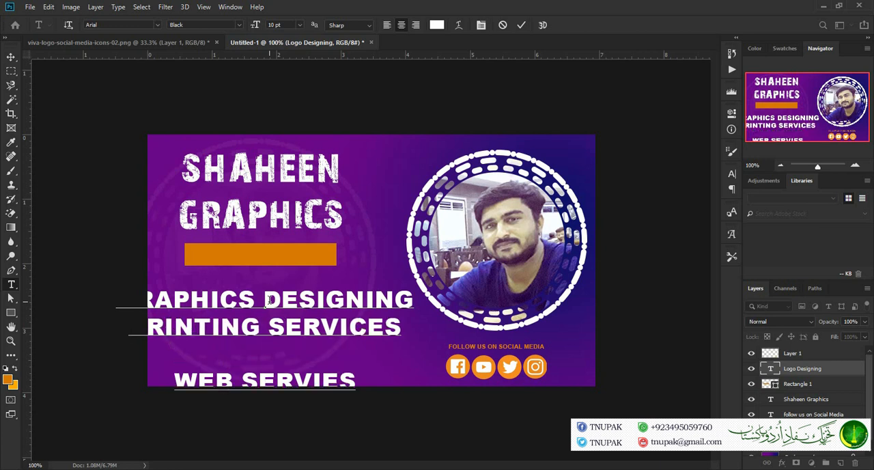
text(VIDEO WEB)
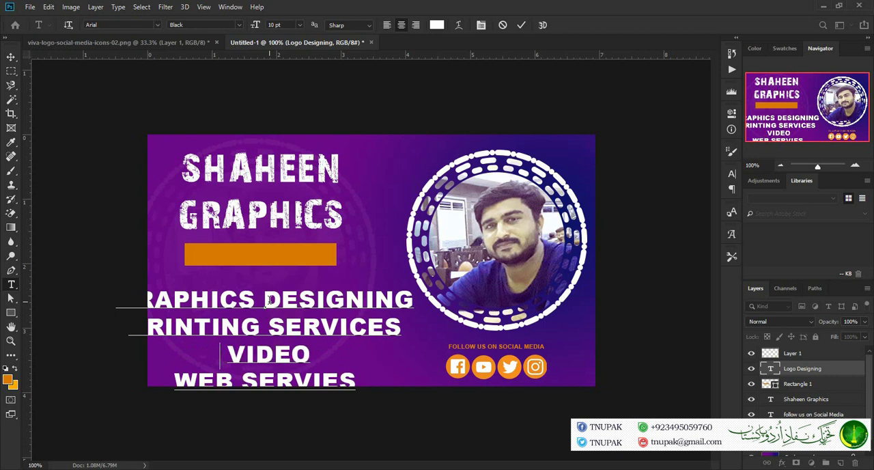
key(End)
text(CREA)
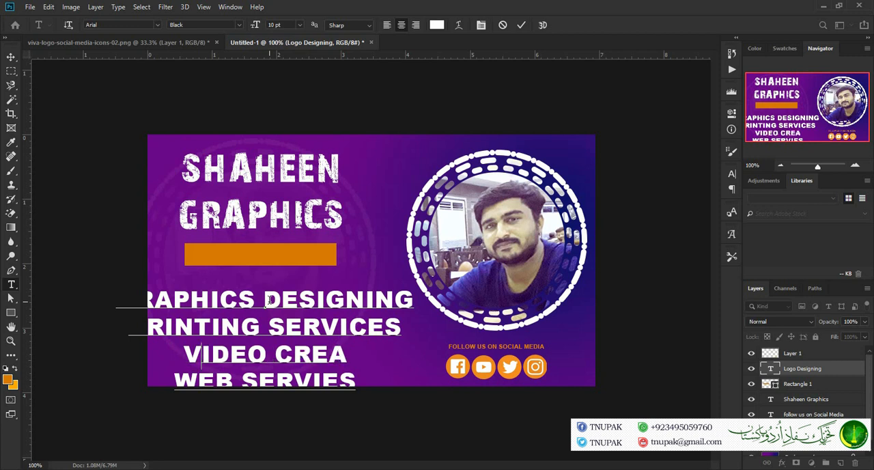
key(BackSpace)
key(BackSpace)
key(BackSpace)
key(BackSpace)
key(BackSpace)
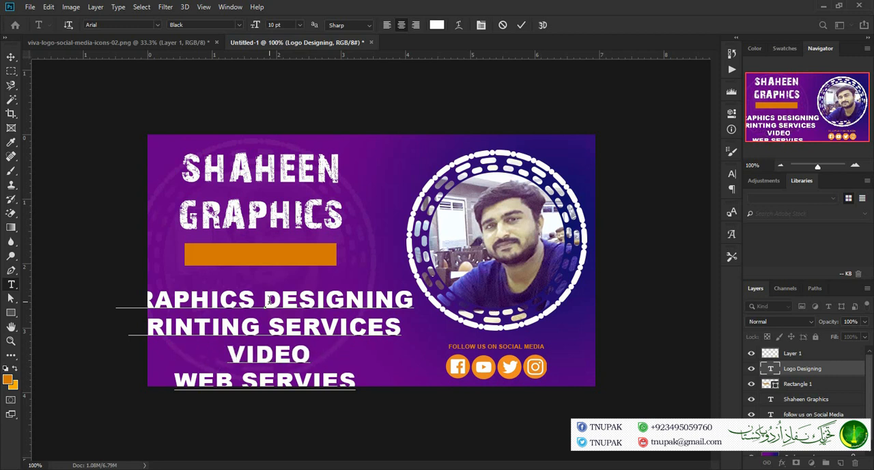
Complete the third line of the services text as "VIDEO EDITING" and commit the text
text(EDI)
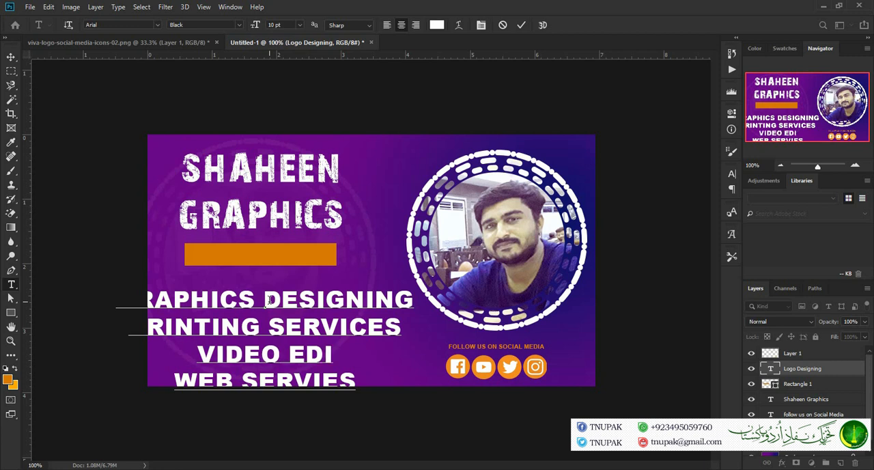
text(TING)
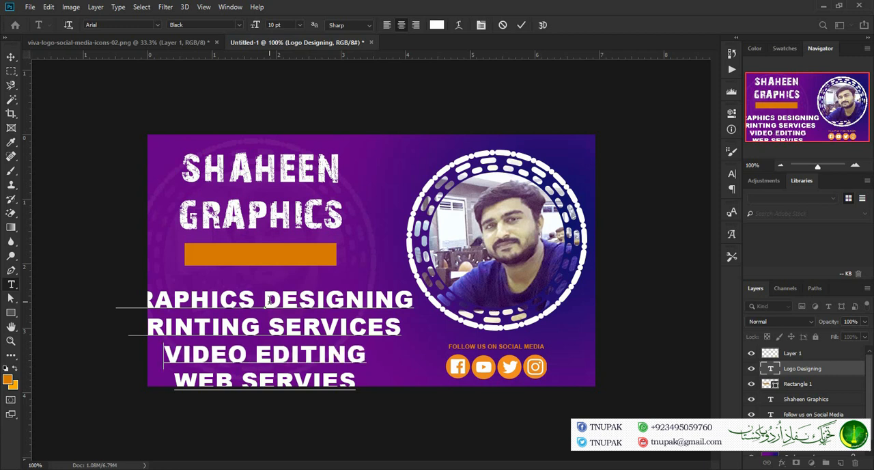
click(518, 27)
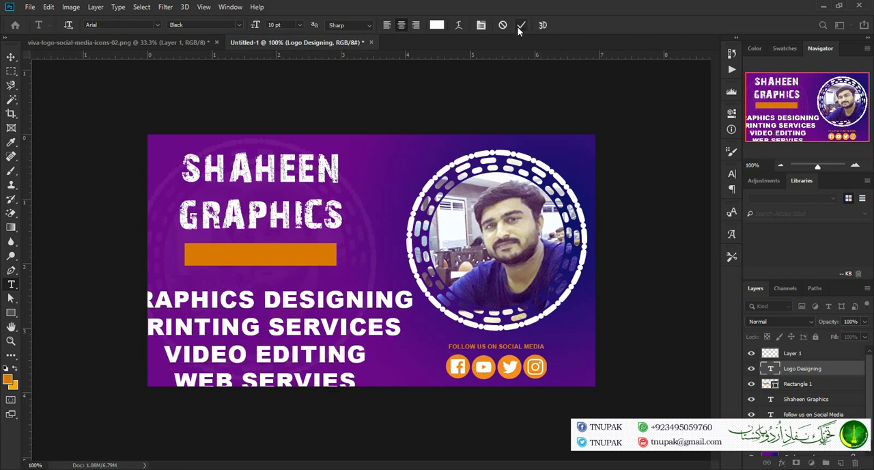
Left-align the services text and move it so its first line starts at the orange rectangle's left edge
click(391, 29)
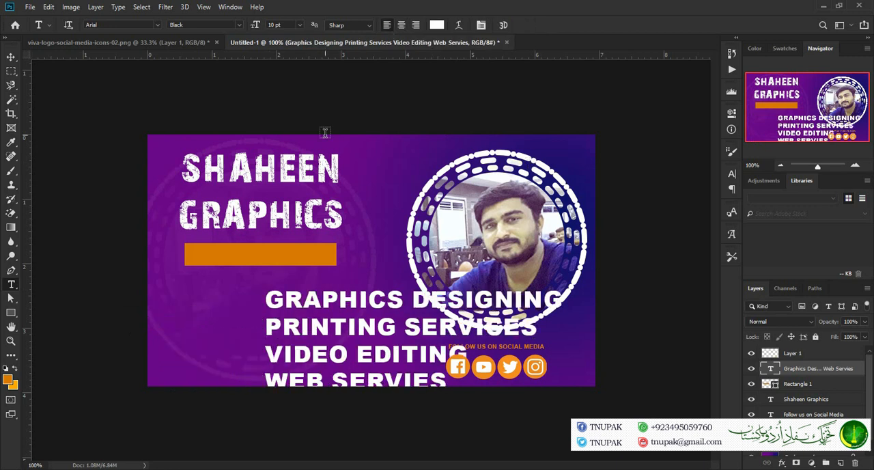
click(12, 58)
drag(312, 306, 229, 258)
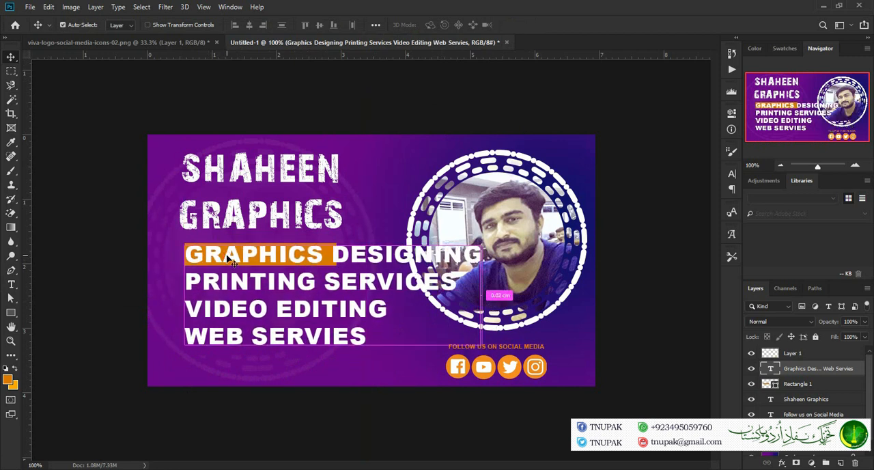
Scale the services text proportionally to about 52%, matching the width of the orange rectangle
key(ctrl+t)
drag(482, 352, 384, 339)
drag(382, 339, 329, 326)
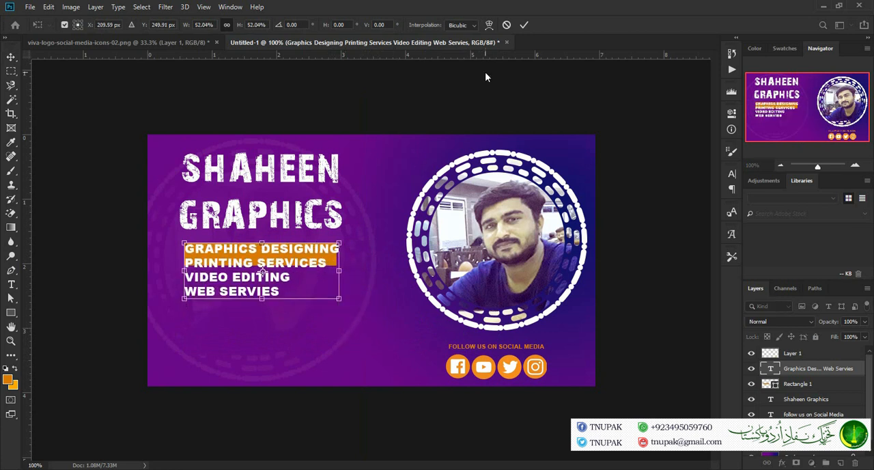
click(523, 26)
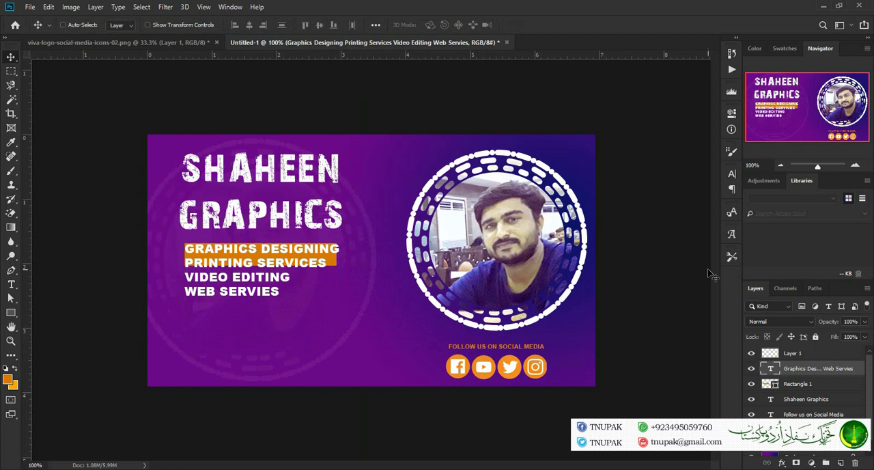
Set the line spacing (leading) of the services text to 18 pt
click(732, 174)
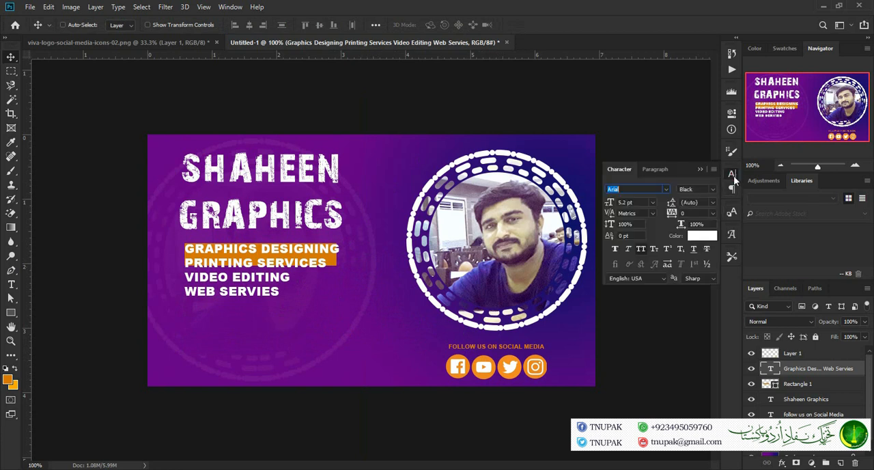
click(713, 202)
click(704, 292)
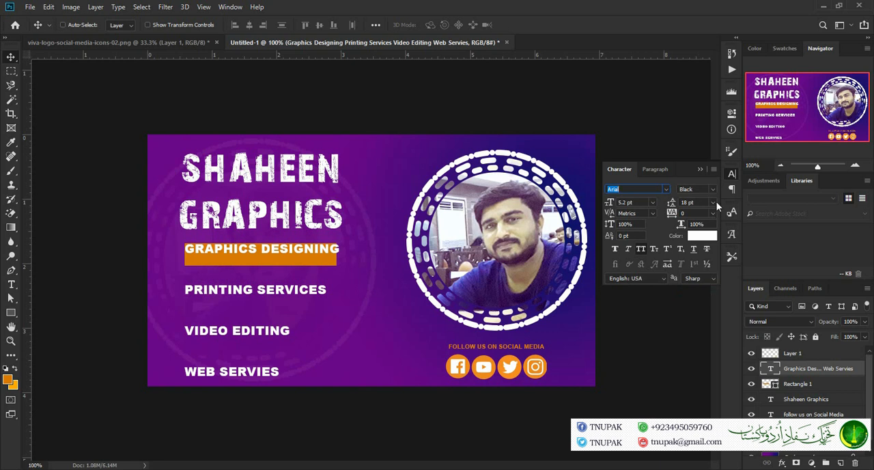
Tighten the services text's leading through 14, 12 and 10 pt until its four lines sit close together
click(713, 202)
click(708, 275)
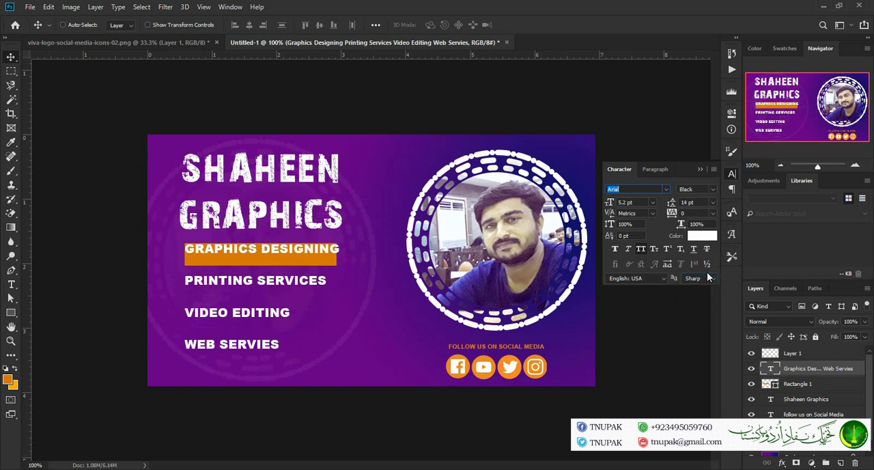
click(714, 213)
click(714, 203)
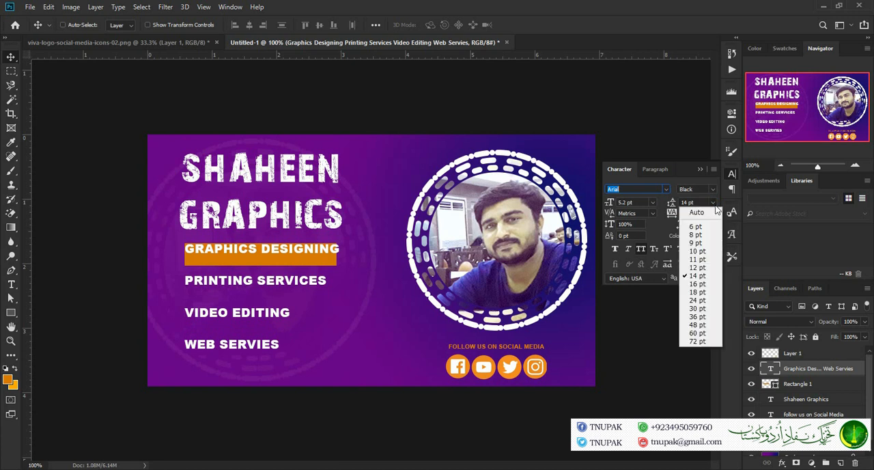
click(711, 267)
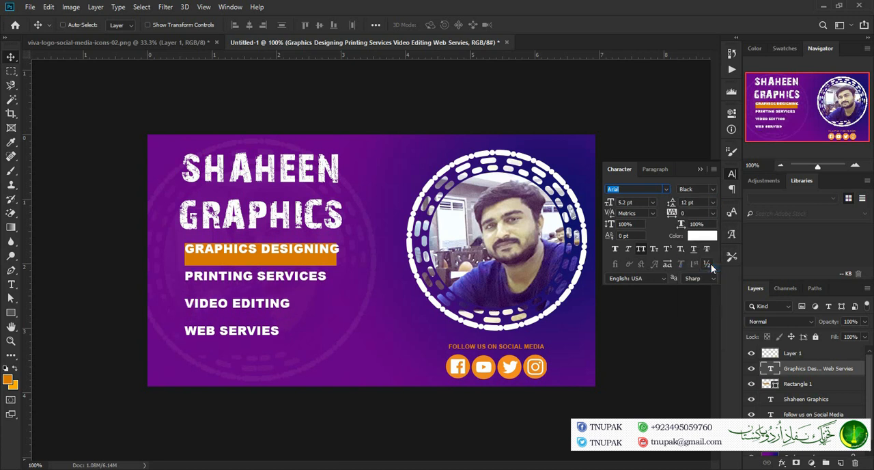
click(713, 204)
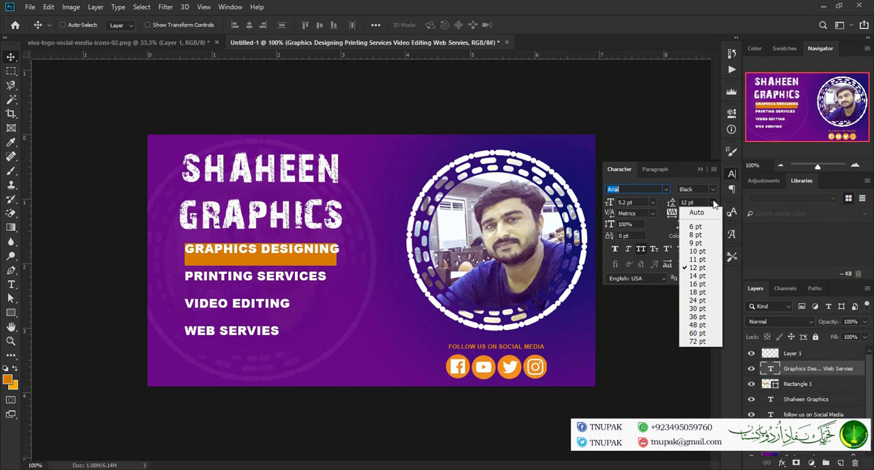
click(710, 252)
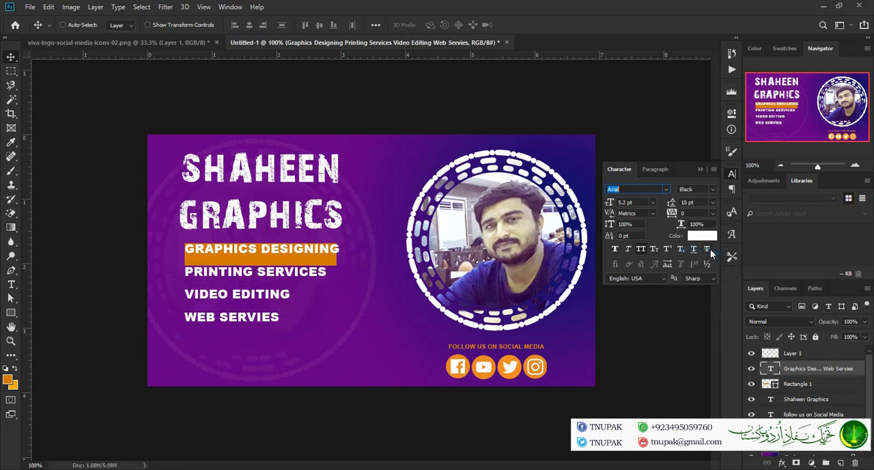
click(701, 168)
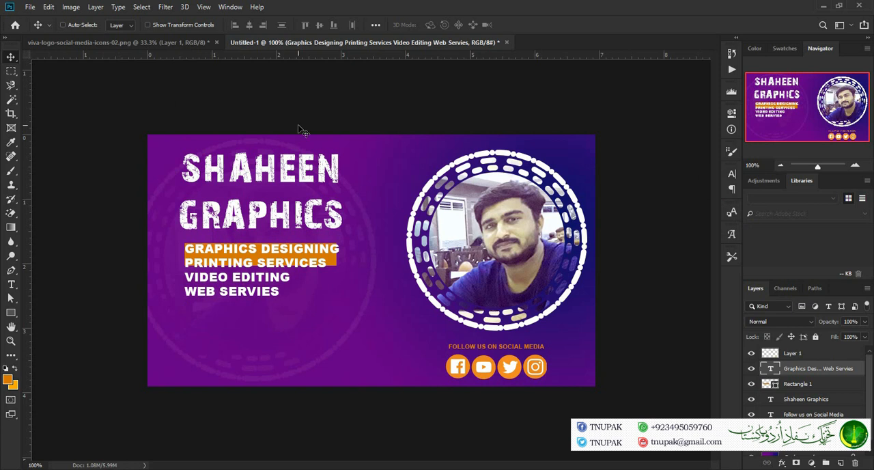
Reduce the orange rectangle's height to about 44% so it covers only the GRAPHICS DESIGNING line
click(800, 386)
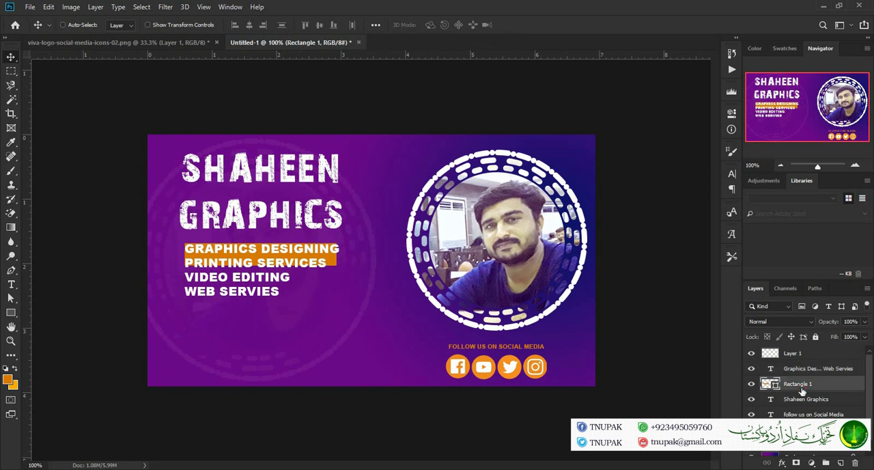
key(ctrl+t)
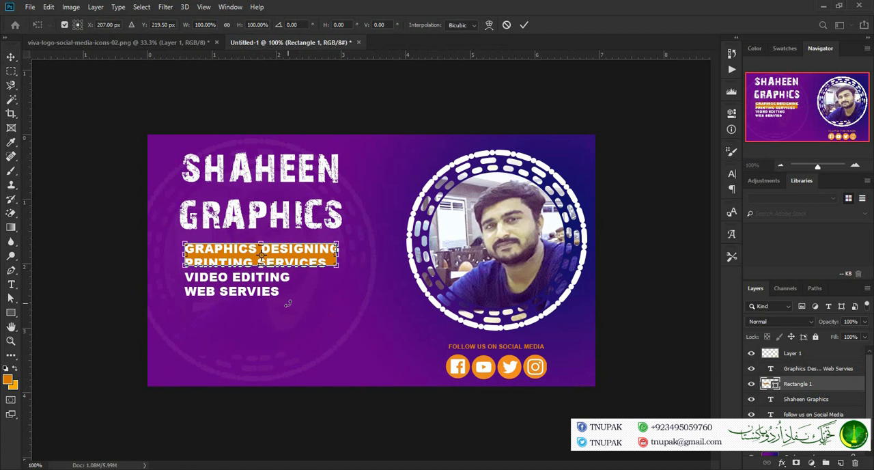
drag(260, 265, 261, 254)
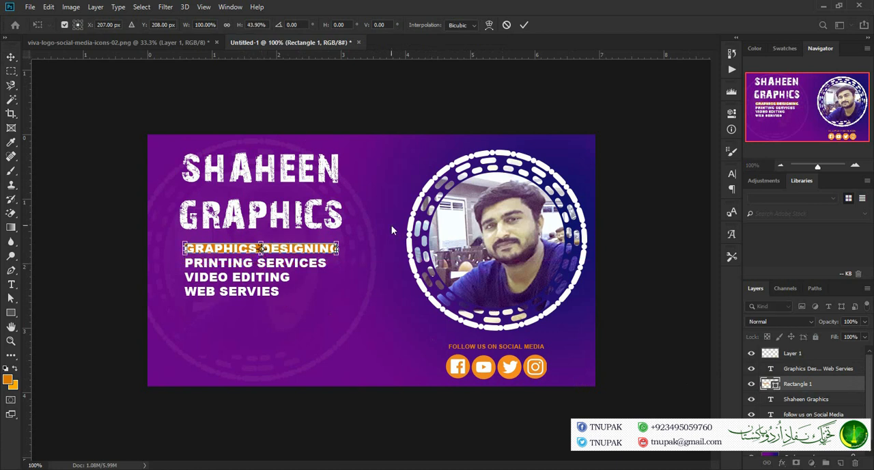
click(524, 24)
Widen the orange rectangle to about 103.6% and heighten it to about 116.7% so it fully frames the first services line
key(ctrl+t)
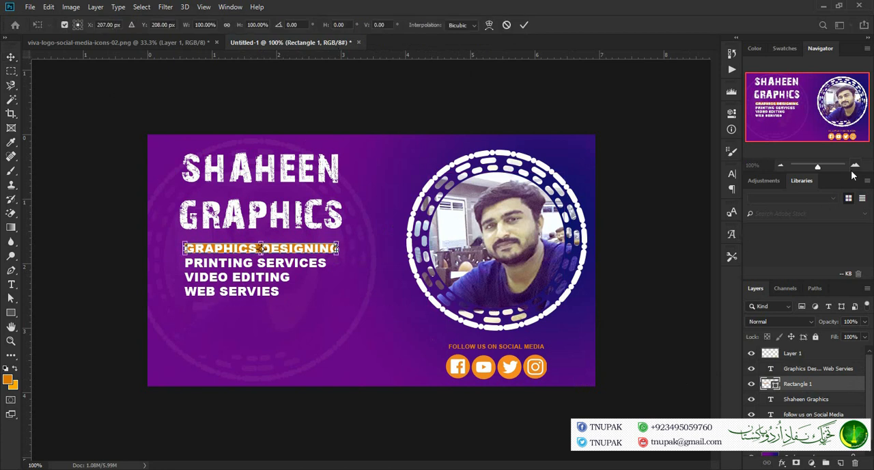
key(ctrl+plus)
key(ctrl+plus)
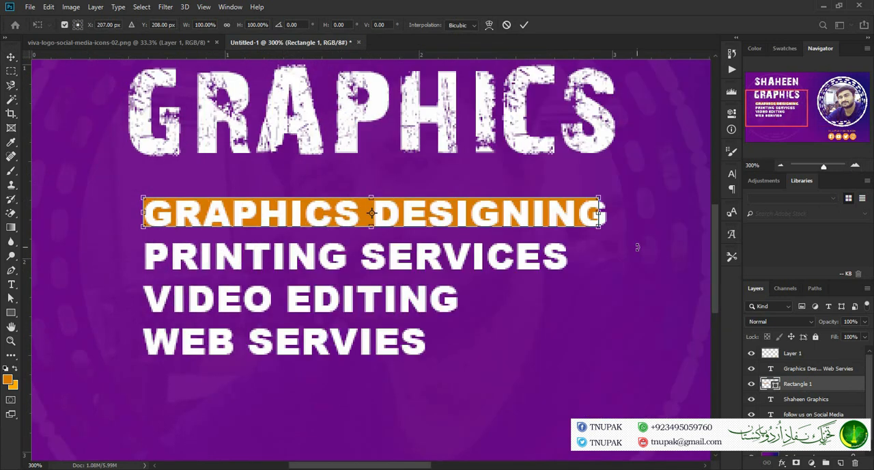
drag(600, 214, 616, 214)
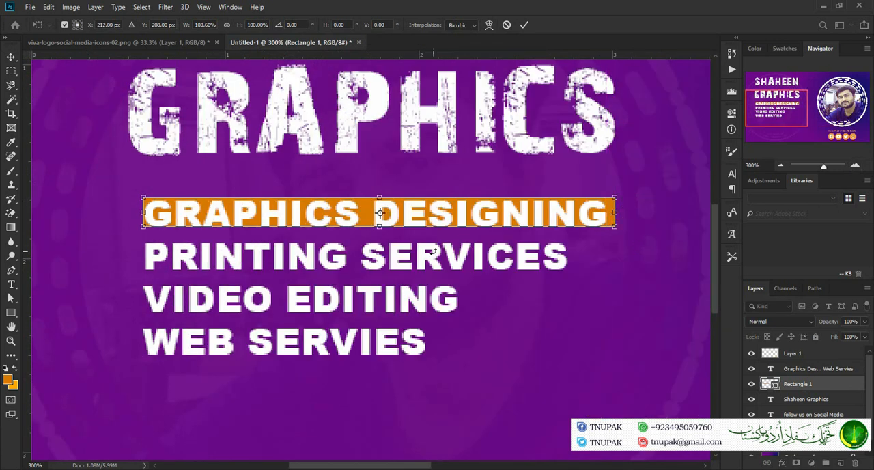
drag(379, 226, 380, 233)
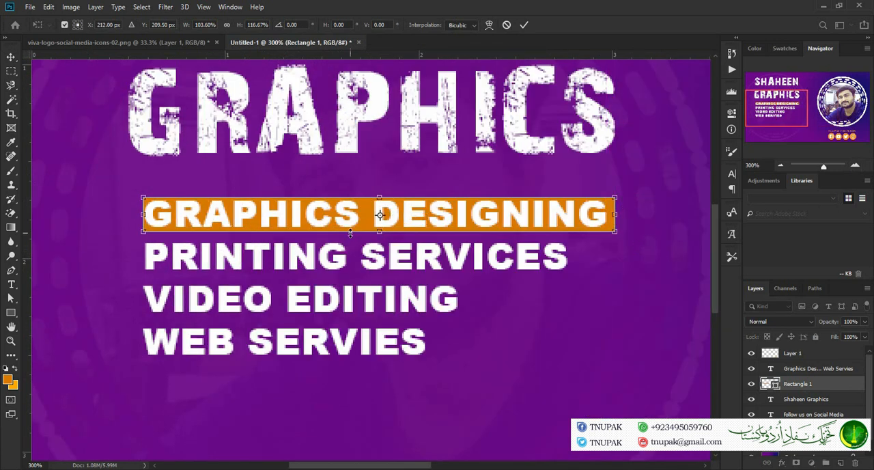
click(523, 25)
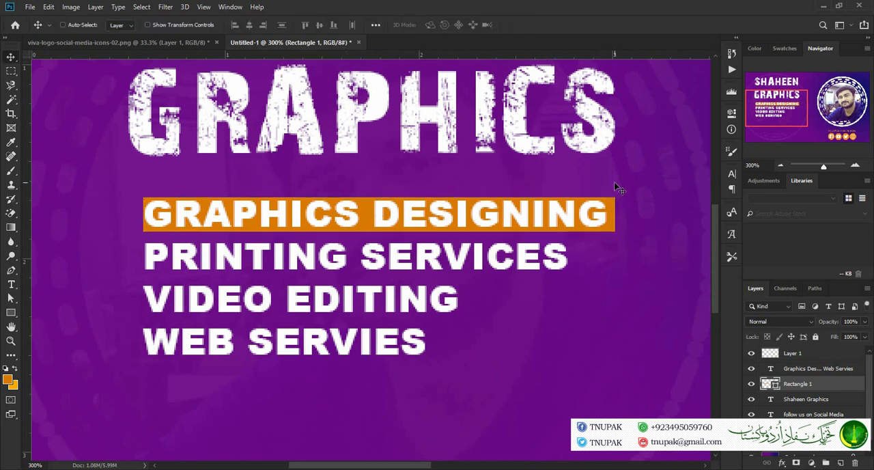
Duplicate the orange rectangle and place the copy behind the PRINTING SERVICES line
key(ctrl+j)
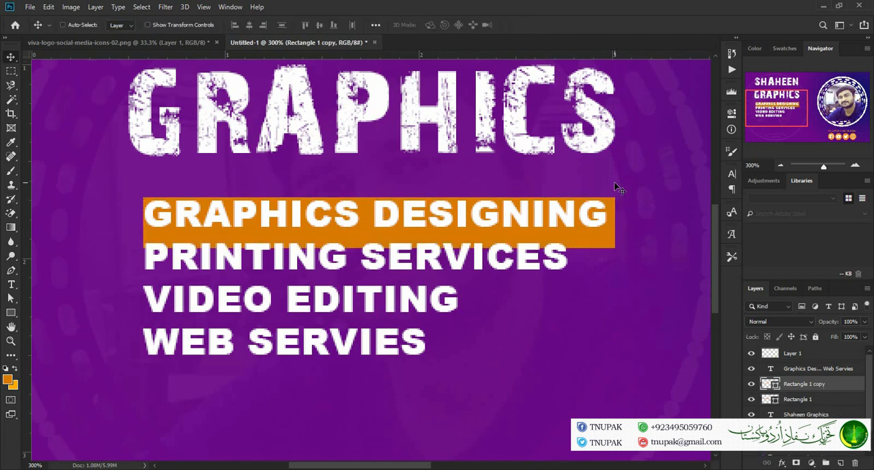
key(shift+Down)
key(shift+Down)
key(shift+Down)
key(Up)
key(Up)
key(Up)
key(Up)
key(Down)
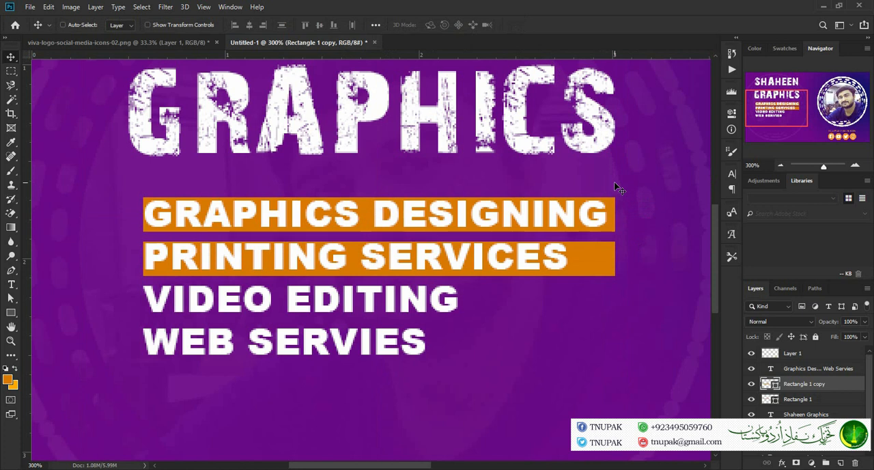
Duplicate the orange bar again and align the new copy behind the VIDEO EDITING line
key(ctrl+j)
key(shift+Down)
key(shift+Down)
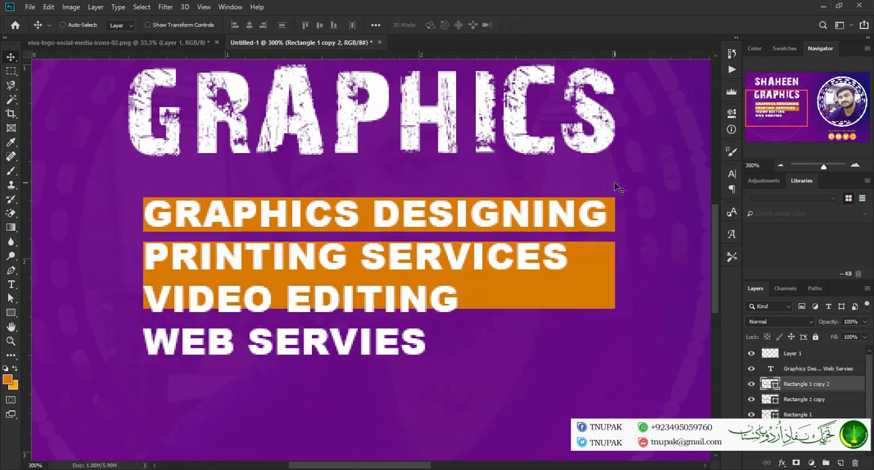
key(Down)
key(Down)
key(Down)
key(Down)
key(Down)
key(Up)
key(Up)
key(Up)
key(Up)
key(Up)
key(Down)
key(Up)
Place another copy of the orange bar behind the WEB SERVIES line and shift the text with all bars towards the banner's left edge
key(ctrl+j)
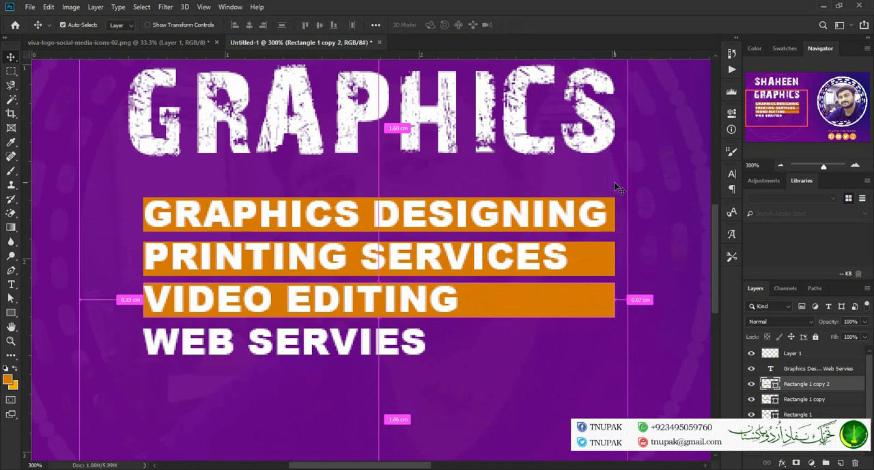
key(shift+Down)
key(shift+Down)
key(shift+Down)
key(Up)
key(Up)
key(Up)
key(Up)
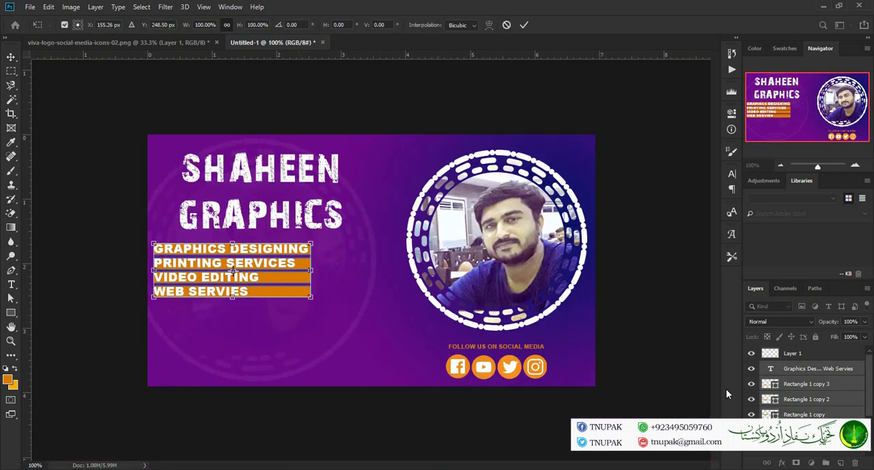
key(Return)
Duplicate the four orange bars and scale the copies horizontally to about -12.85%, forming short strips from the text to the banner's left edge
click(839, 388)
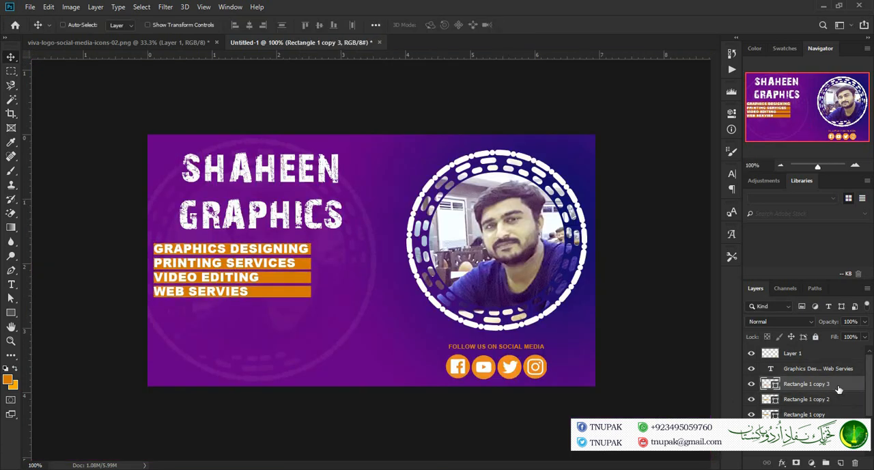
ctrl+click(845, 416)
ctrl+click(845, 414)
ctrl+click(845, 403)
ctrl+click(847, 405)
ctrl+click(847, 416)
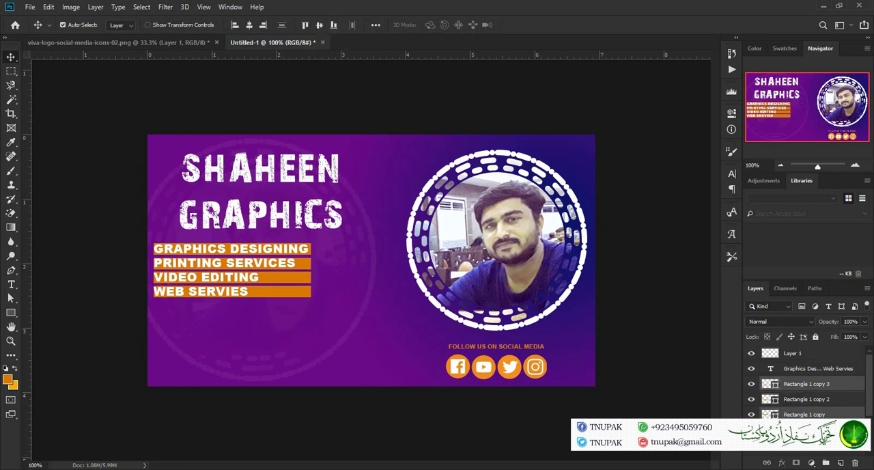
ctrl+click(845, 404)
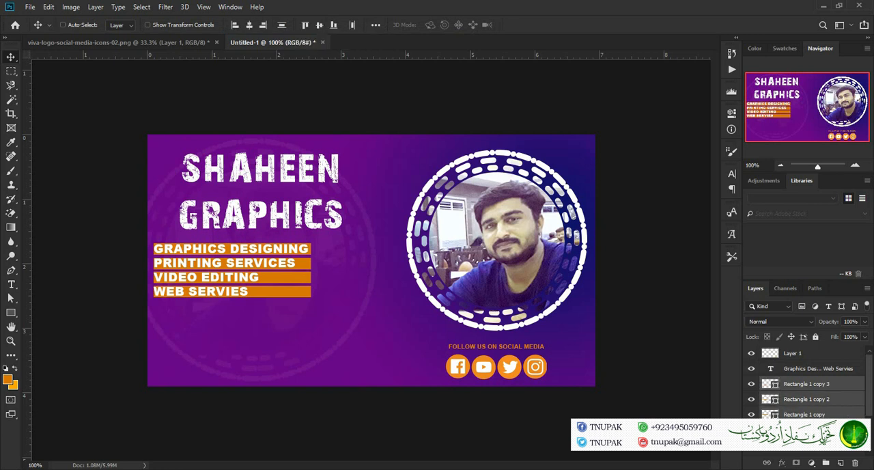
key(ctrl+j)
key(ctrl+t)
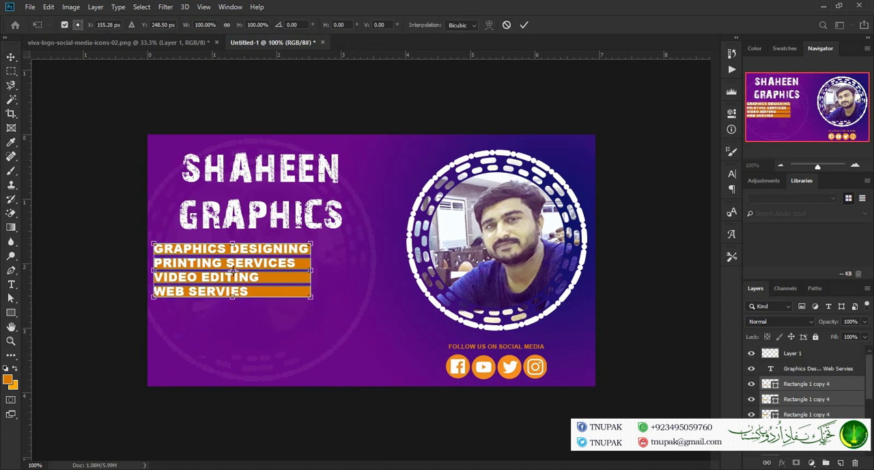
drag(312, 270, 135, 269)
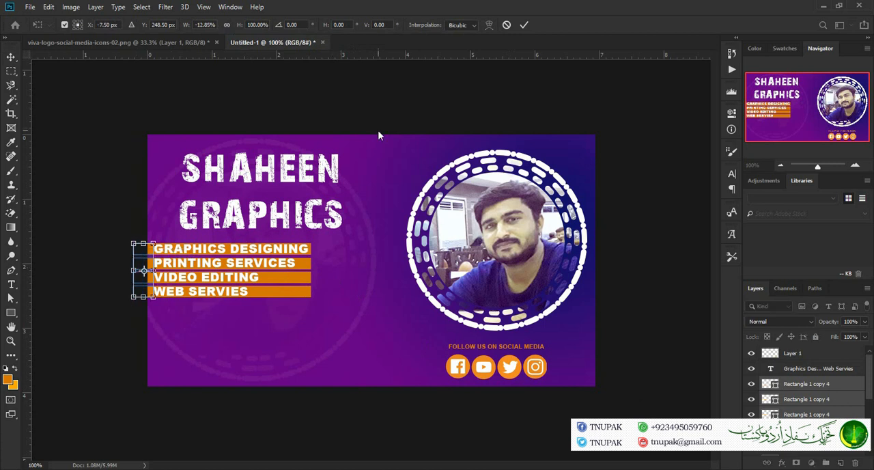
click(524, 26)
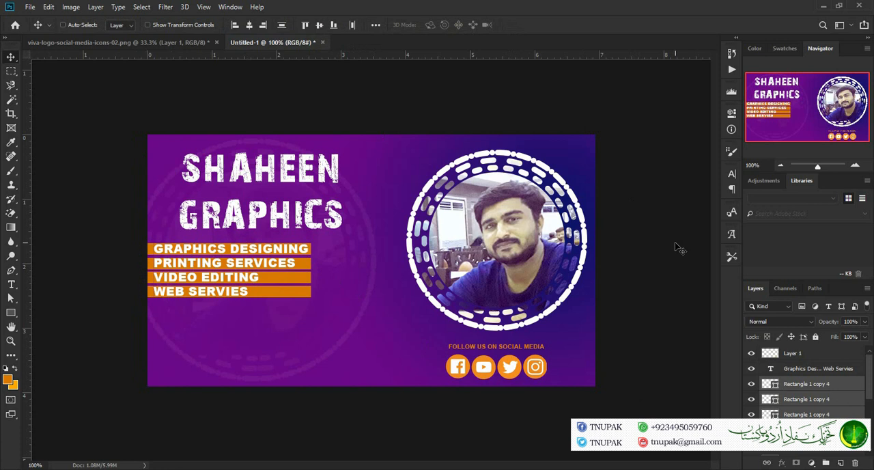
Group the four short strips and apply a dark purple Color Overlay to the group
key(ctrl+g)
click(833, 384)
double_click(833, 385)
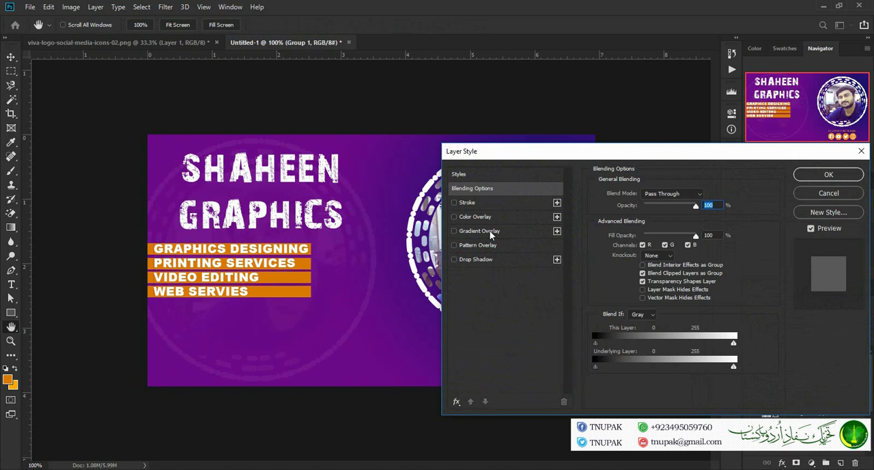
click(455, 217)
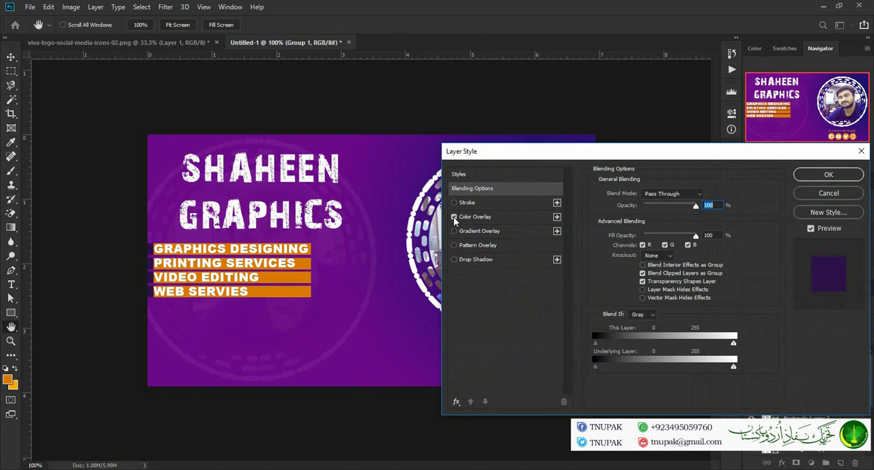
click(800, 176)
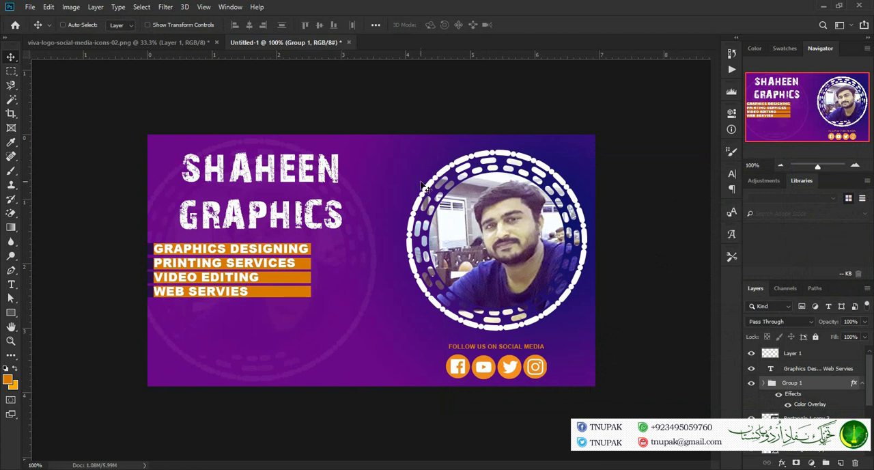
Rotate the Shaheen Graphics title by about -2.36° and enlarge it to about 106% width and 104% height, raising it slightly
key(ctrl)
ctrl+click(333, 178)
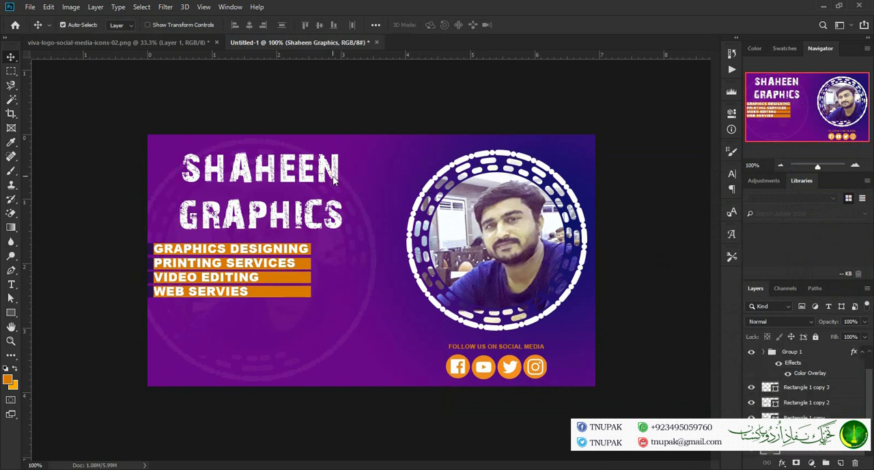
key(ctrl+t)
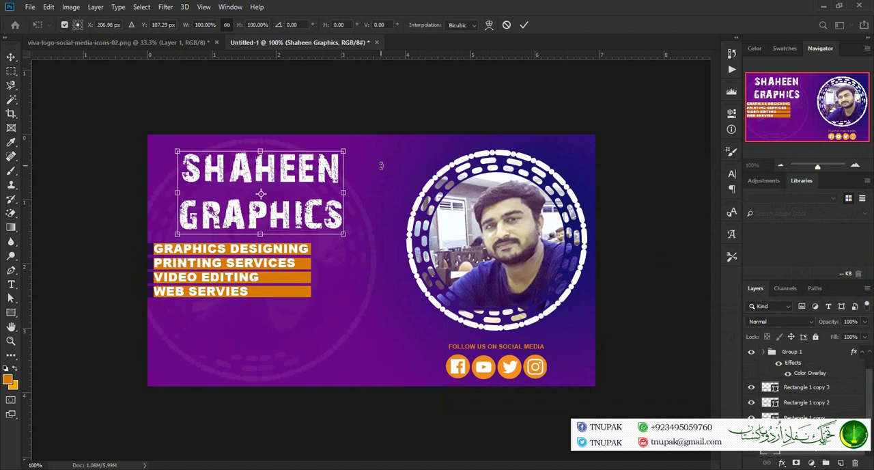
drag(353, 193, 333, 217)
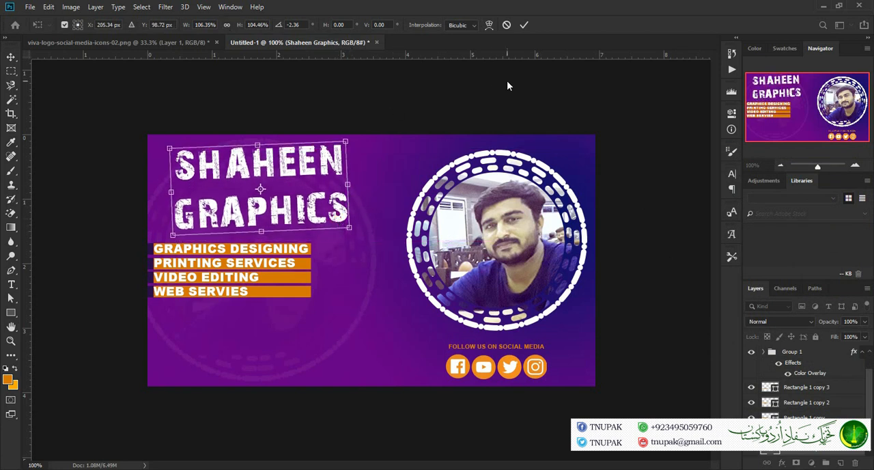
click(525, 25)
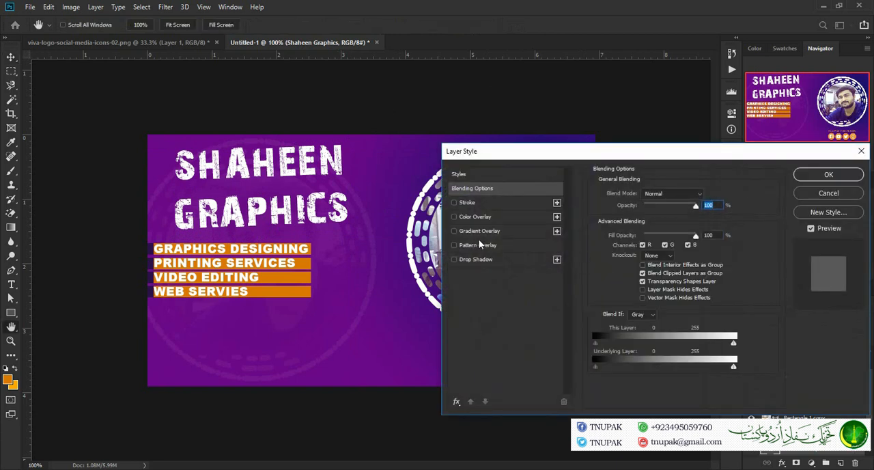
Add a Color Overlay to the Shaheen Graphics title in dark purple 2c1148, sampled from the strips beside the services list
click(454, 218)
click(483, 219)
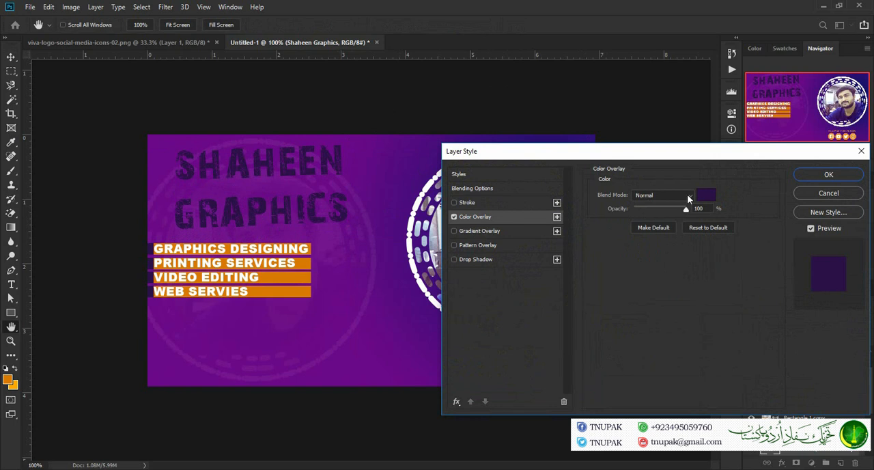
click(706, 195)
click(297, 282)
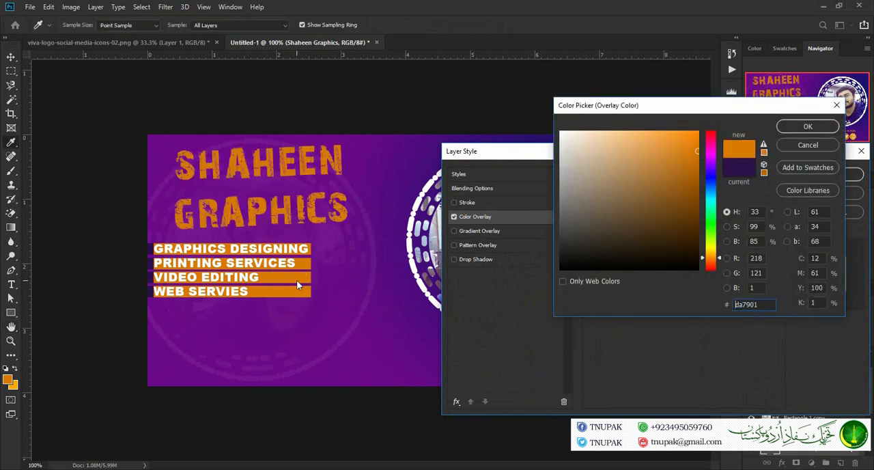
click(151, 243)
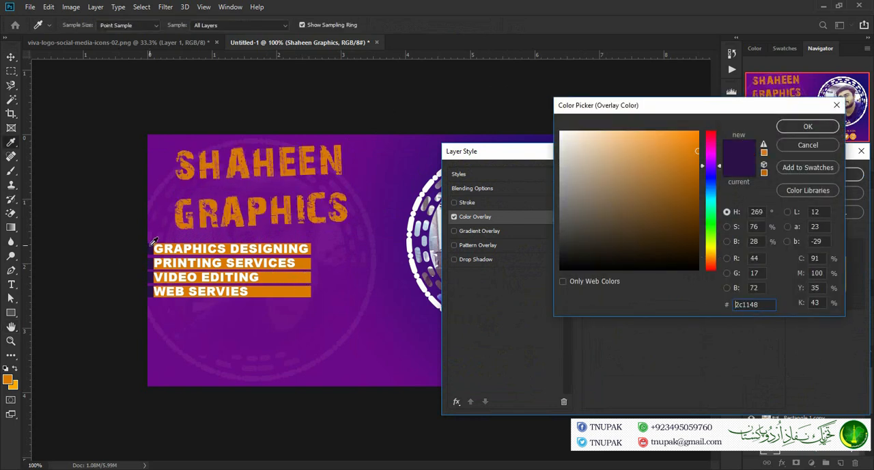
click(803, 126)
Add a 3 px outside Stroke to the title in pale cream ffe9cd and apply the layer style
click(454, 203)
click(469, 205)
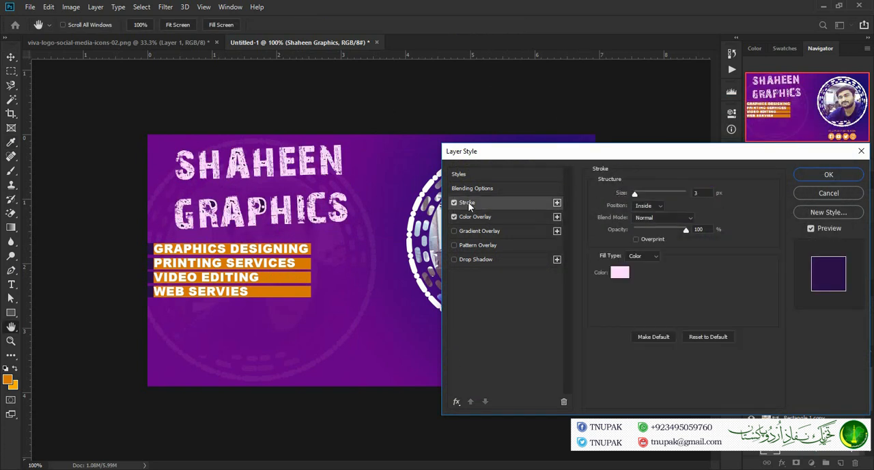
click(647, 207)
click(650, 218)
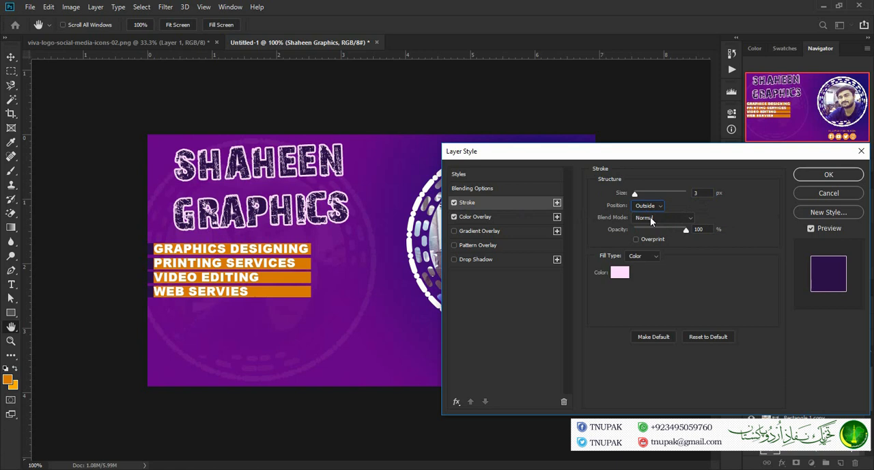
click(621, 273)
click(302, 293)
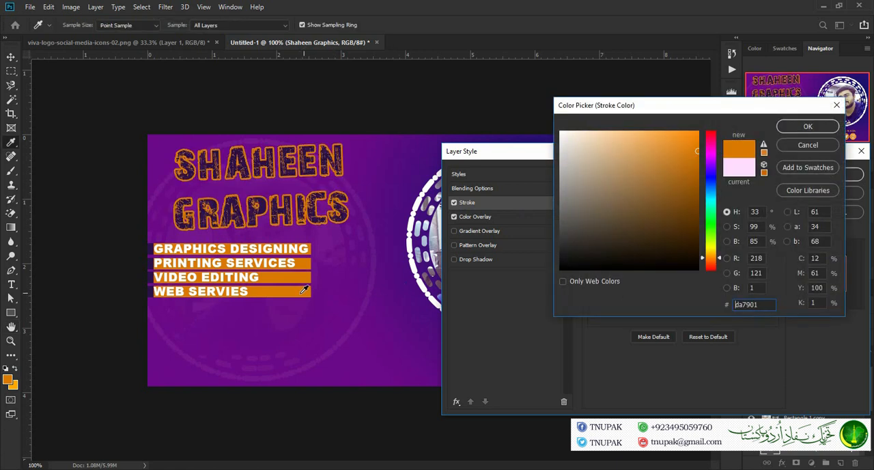
click(697, 133)
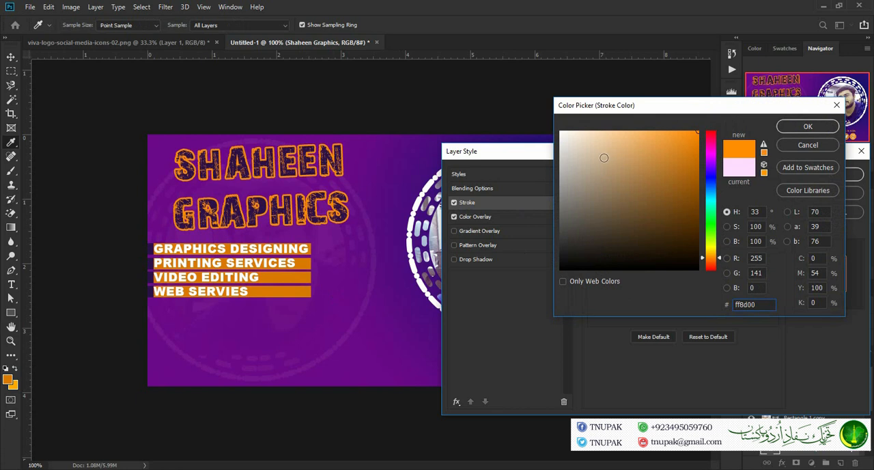
click(587, 130)
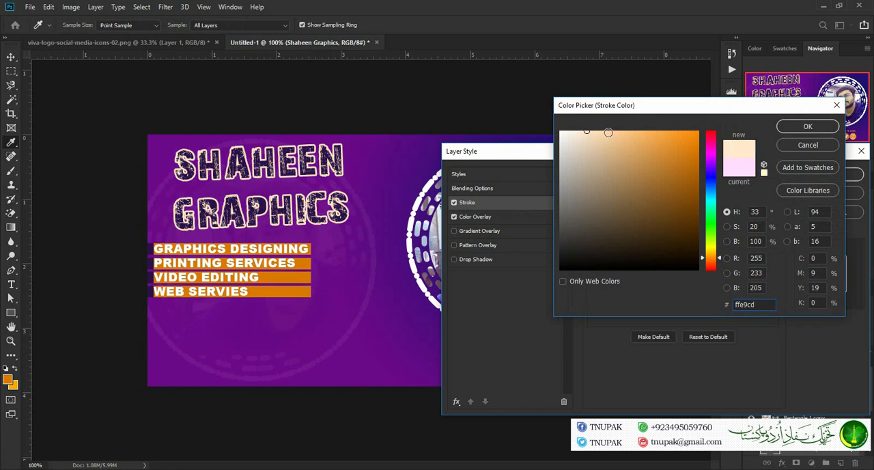
click(804, 124)
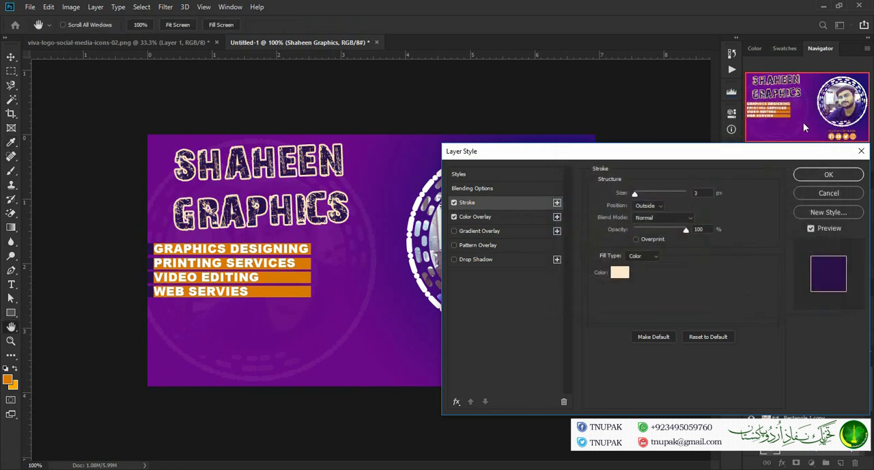
click(833, 175)
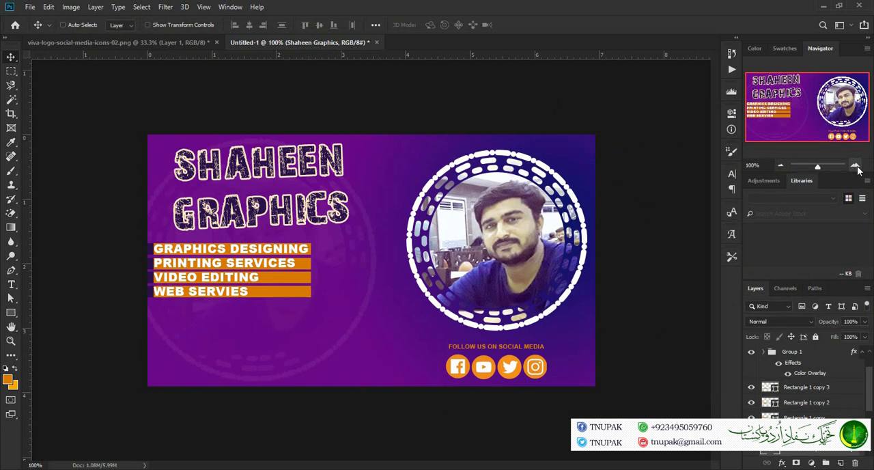
Reopen the title's layer style and change its Color Overlay to the orange sampled from the services bars
click(856, 166)
drag(807, 107, 787, 100)
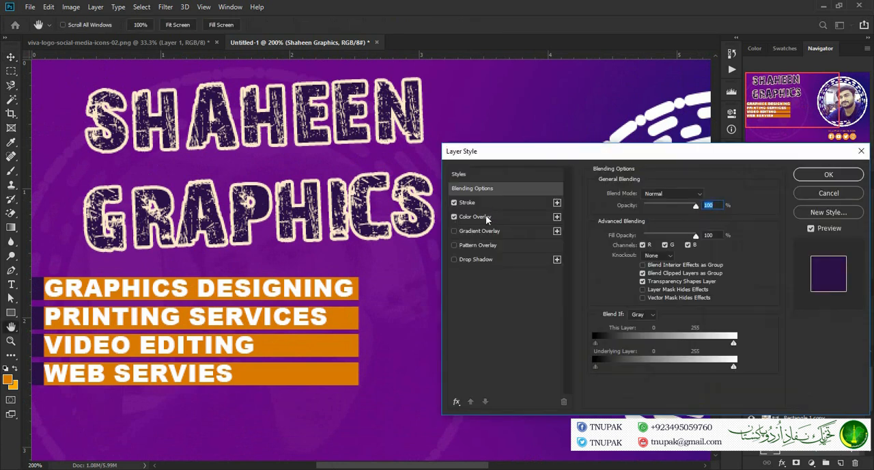
click(486, 216)
click(701, 202)
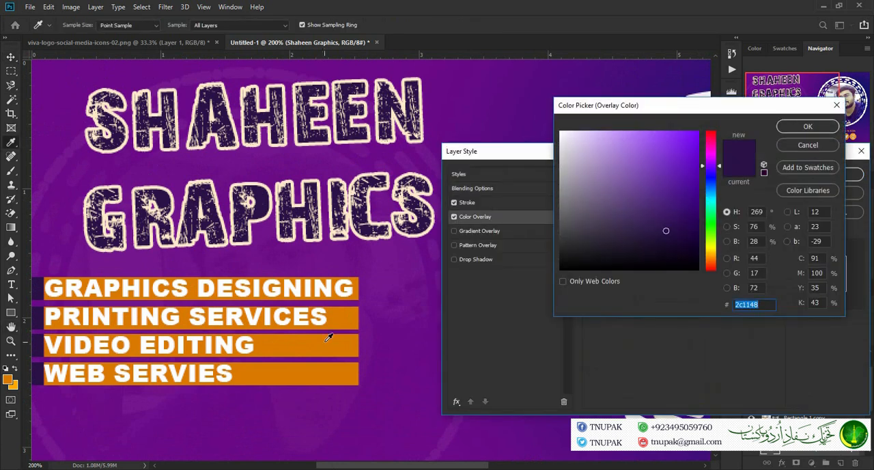
click(328, 336)
click(808, 127)
Change the title's Stroke color to white ffffff
click(486, 202)
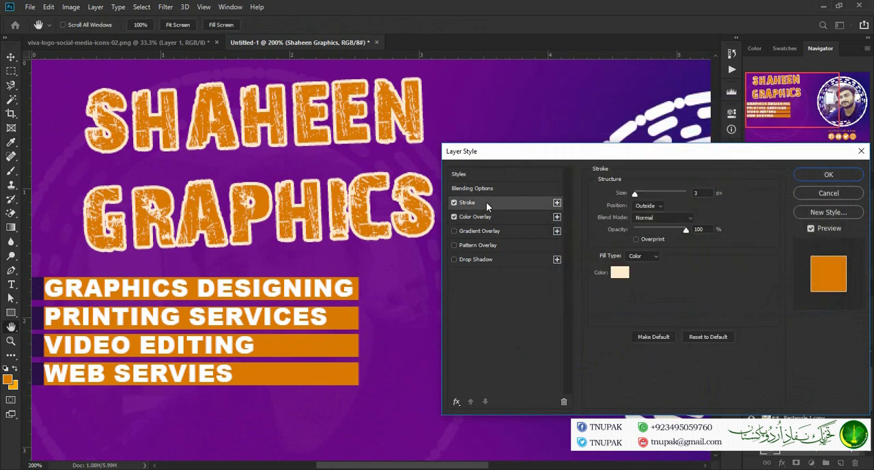
click(621, 273)
click(39, 317)
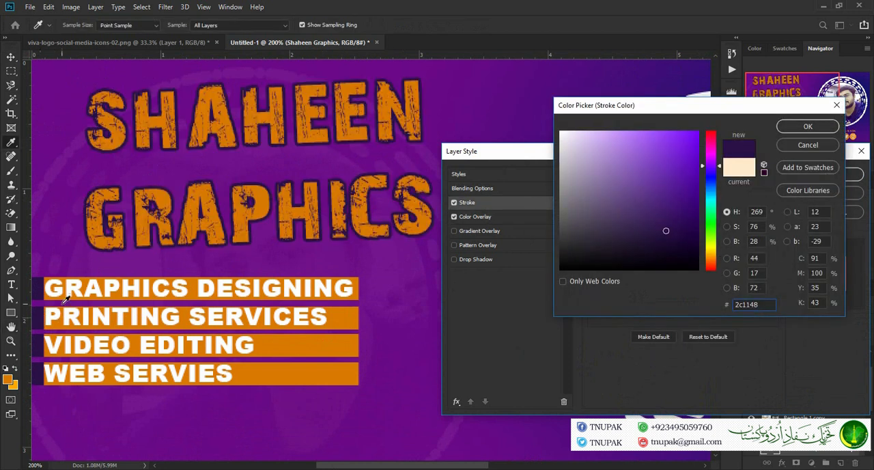
mouse_move(699, 270)
mouse_down()
mouse_move(682, 245)
mouse_move(685, 231)
mouse_move(560, 111)
mouse_up()
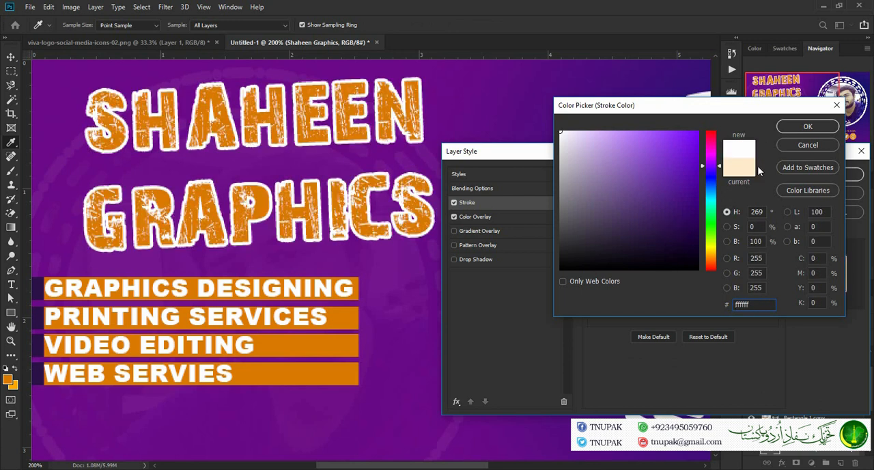
click(808, 126)
Show all effects in the layer style list and add Bevel & Emboss to the title with a depth of 157%
click(457, 402)
click(496, 265)
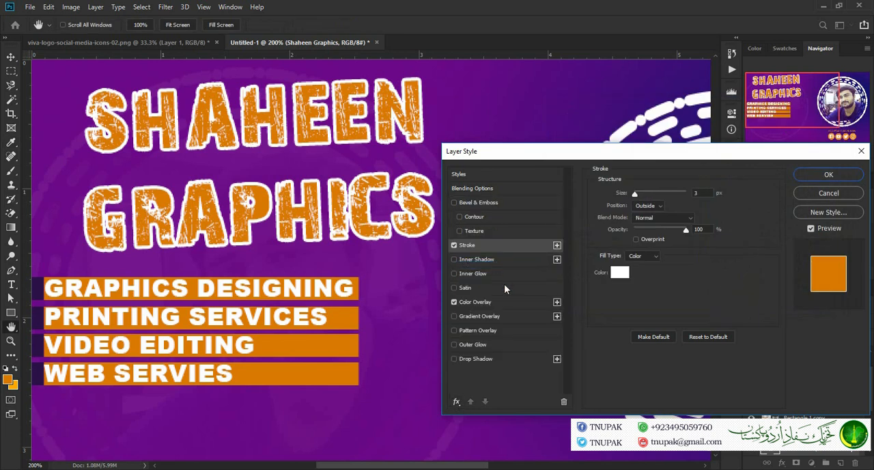
click(455, 203)
click(475, 203)
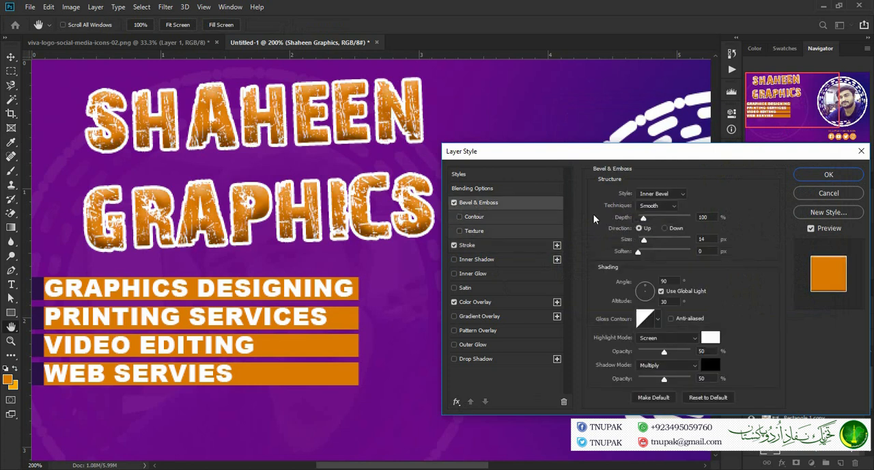
mouse_move(646, 219)
mouse_down()
mouse_move(657, 221)
mouse_move(647, 223)
mouse_up()
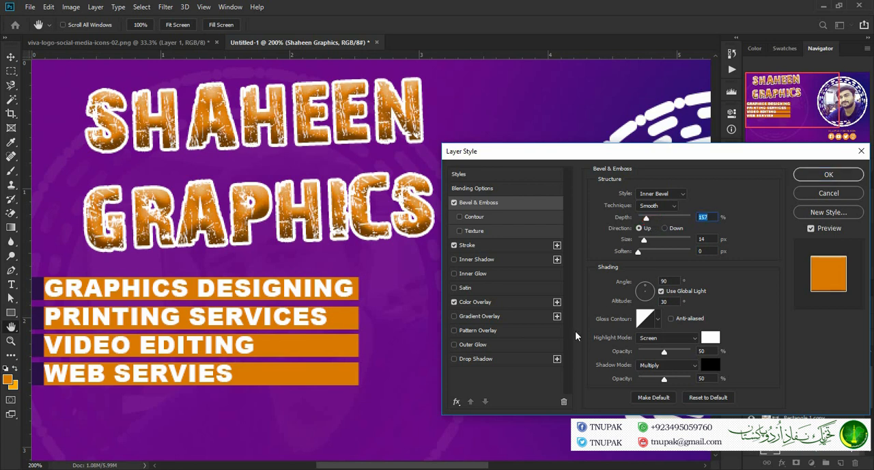
Add a Drop Shadow and an Inner Glow to the title, reduce the glow's opacity and apply the layer style
click(455, 359)
click(454, 273)
click(479, 275)
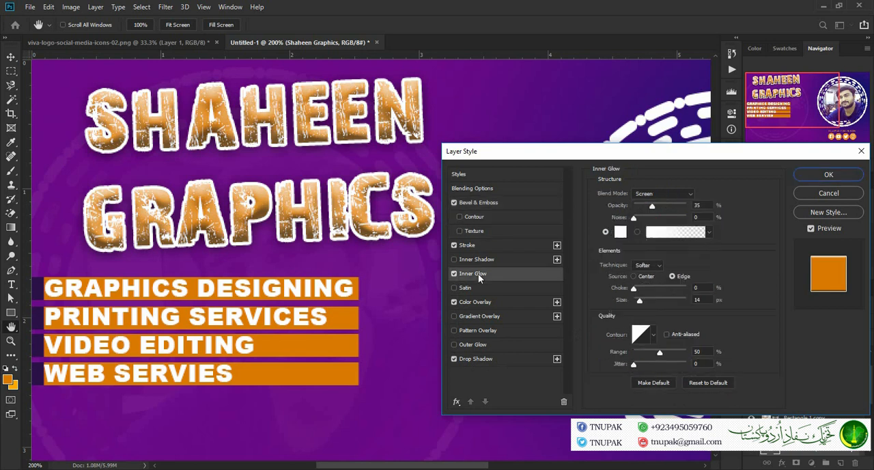
drag(652, 207, 647, 226)
click(814, 177)
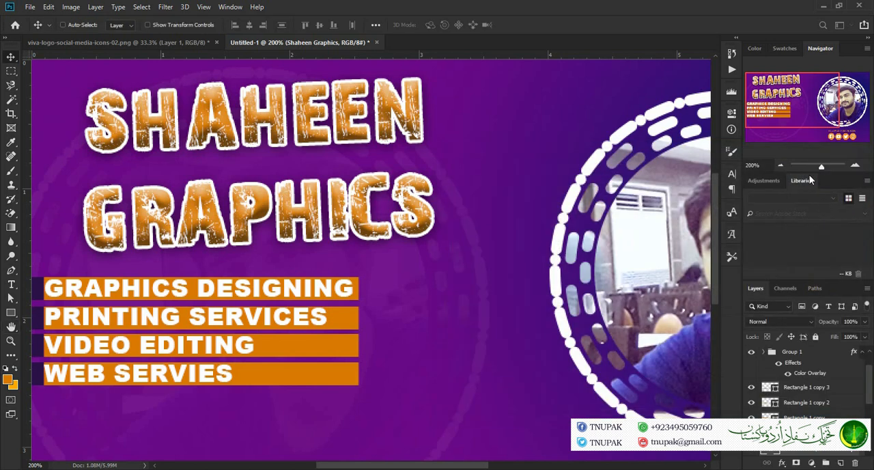
Add a new empty layer low in the layer stack, beneath the title, services list and photo
click(782, 166)
click(783, 166)
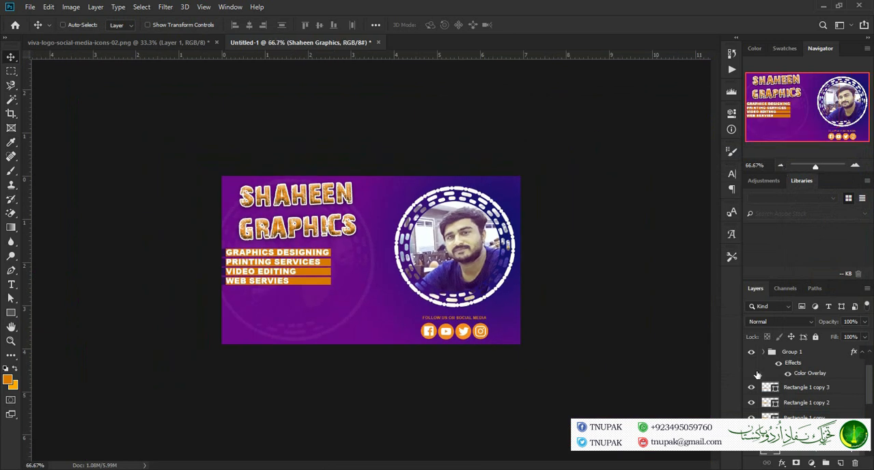
drag(872, 380, 871, 430)
click(823, 450)
click(842, 463)
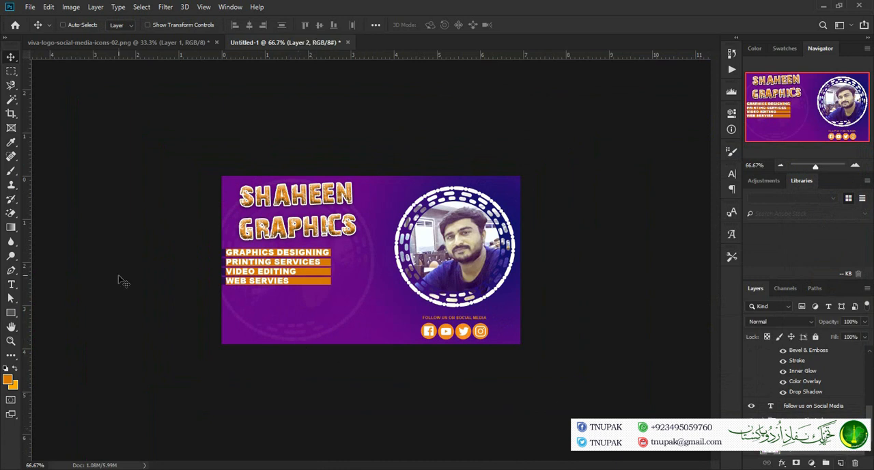
Paint orange across the banner's upper area with a 175 px soft round brush and lower that layer's opacity
click(11, 170)
click(67, 25)
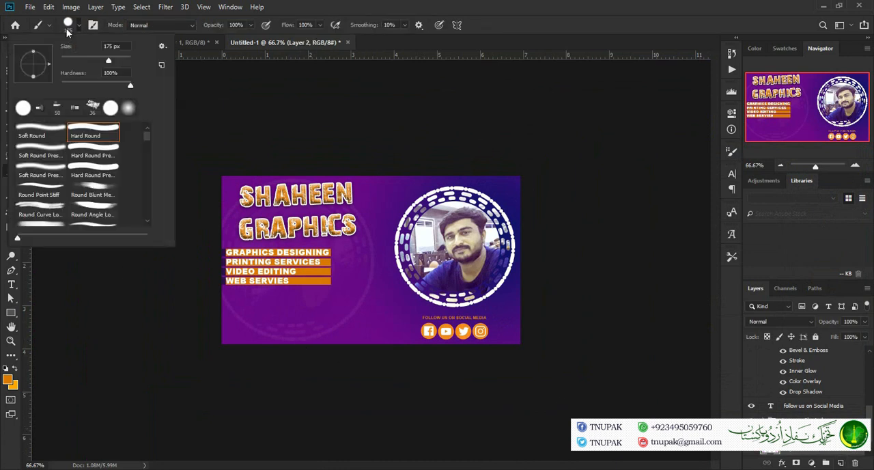
click(130, 111)
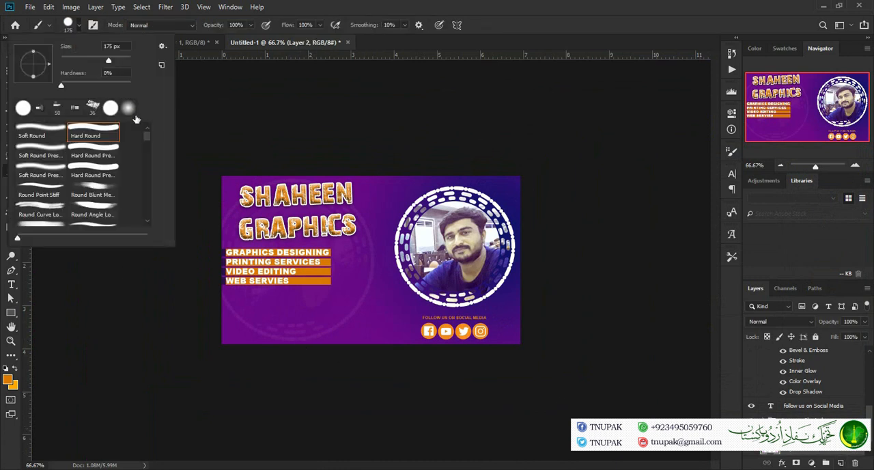
click(79, 25)
mouse_move(264, 206)
mouse_down()
mouse_move(242, 211)
mouse_move(336, 205)
mouse_move(338, 214)
mouse_move(239, 232)
mouse_move(271, 226)
mouse_move(347, 184)
mouse_move(269, 215)
mouse_move(238, 181)
mouse_move(230, 197)
mouse_move(325, 216)
mouse_move(346, 213)
mouse_move(348, 198)
mouse_move(353, 215)
mouse_move(451, 190)
mouse_move(342, 198)
mouse_move(494, 166)
mouse_move(580, 172)
mouse_move(467, 190)
mouse_move(506, 192)
mouse_up()
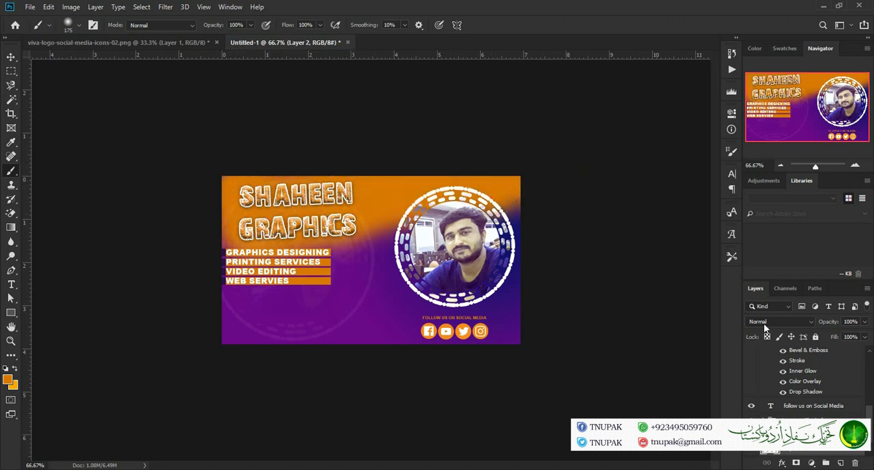
drag(823, 326, 798, 328)
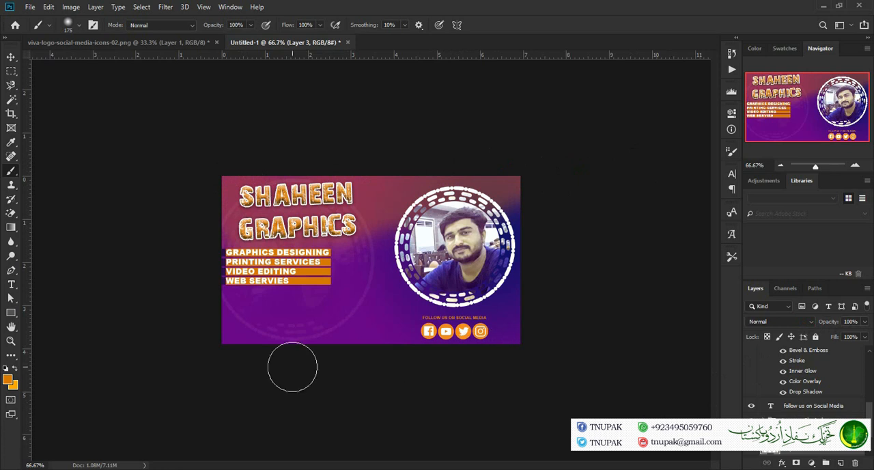
On another new layer, paint soft white over the banner's upper and left areas using a sampled white and a brush of 600 to 800 px
click(7, 379)
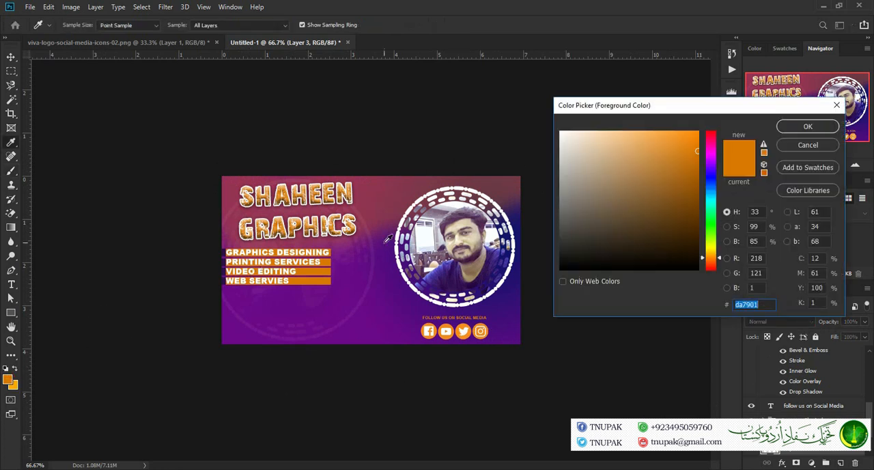
click(427, 236)
click(808, 126)
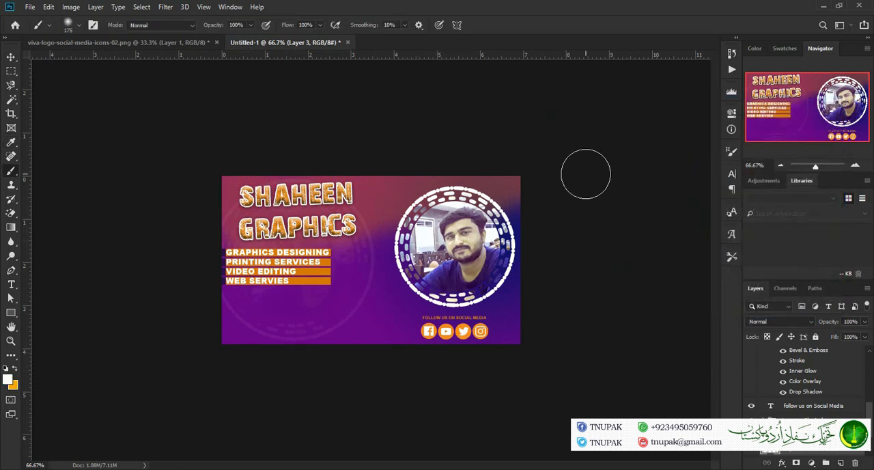
key(bracketright)
key(bracketright)
key(bracketright)
key(bracketright)
key(bracketright)
key(bracketright)
key(bracketright)
key(bracketright)
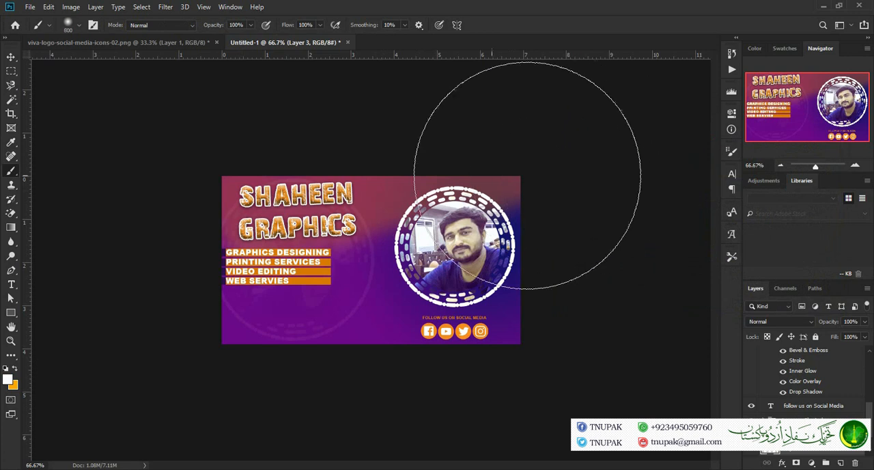
click(289, 109)
click(267, 143)
click(272, 154)
click(332, 152)
click(428, 135)
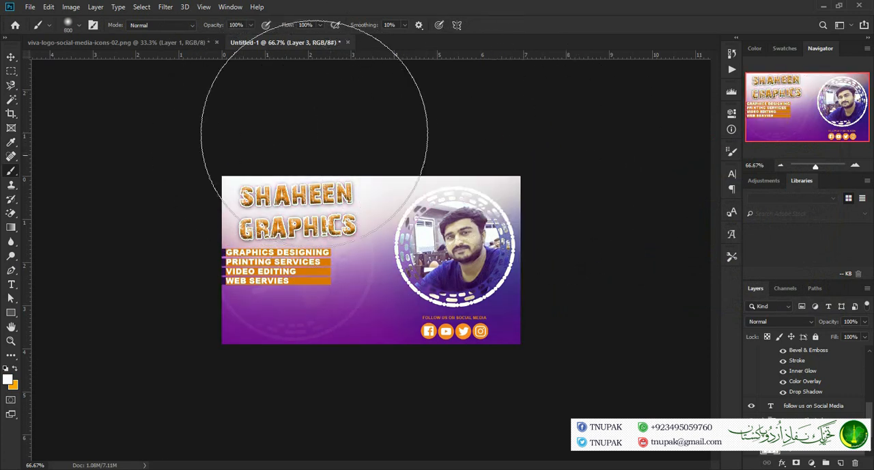
click(225, 290)
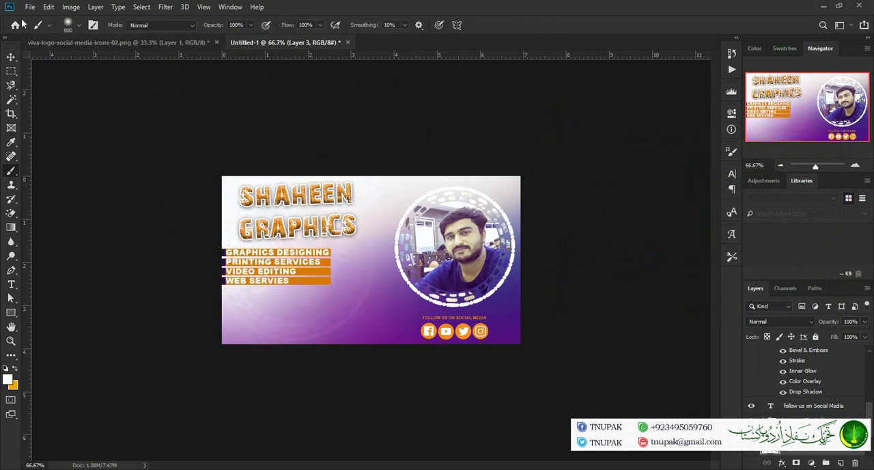
Set the white glow layer's opacity to 79% and inspect the banner around the photo frame up close
click(11, 56)
drag(830, 326, 822, 326)
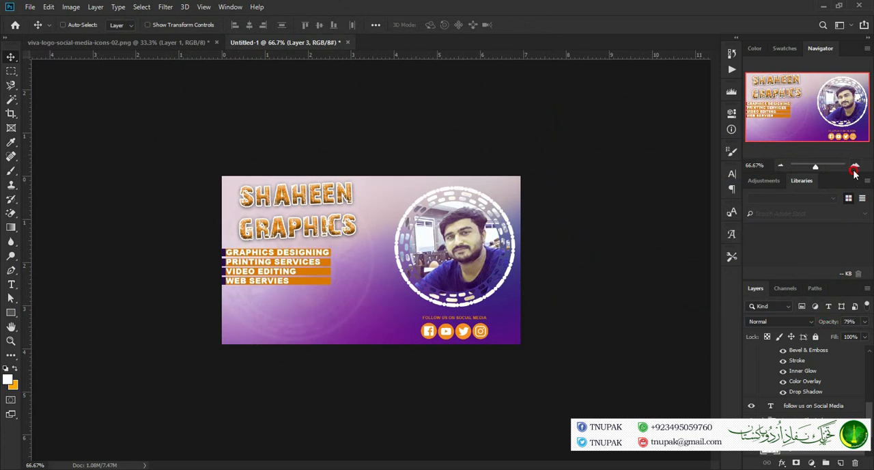
click(855, 165)
click(855, 165)
drag(806, 99, 861, 71)
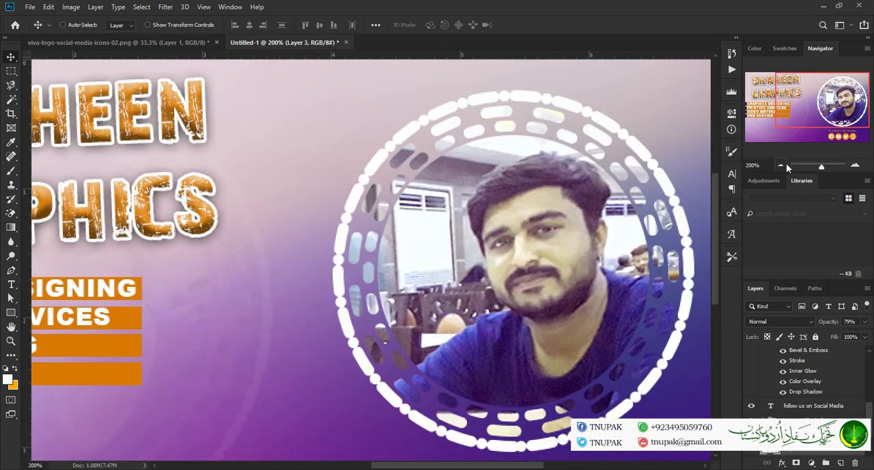
click(781, 166)
click(781, 166)
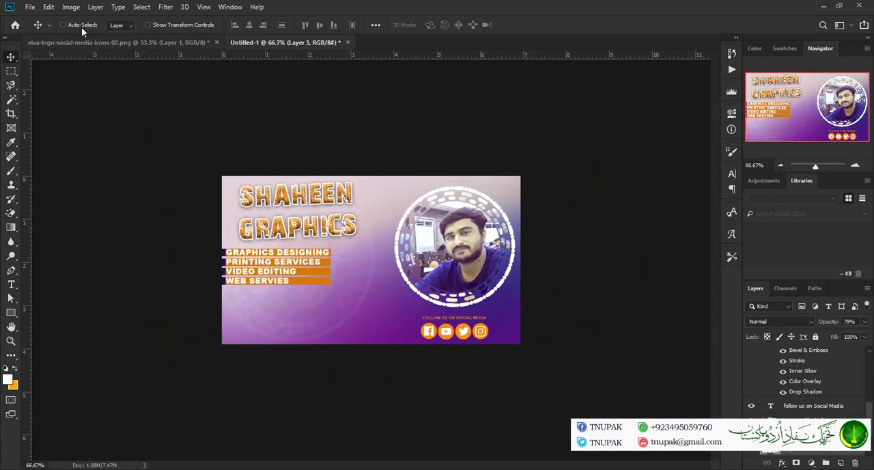
Save the banner to the Desktop as a JPEG named facebook cover
click(31, 7)
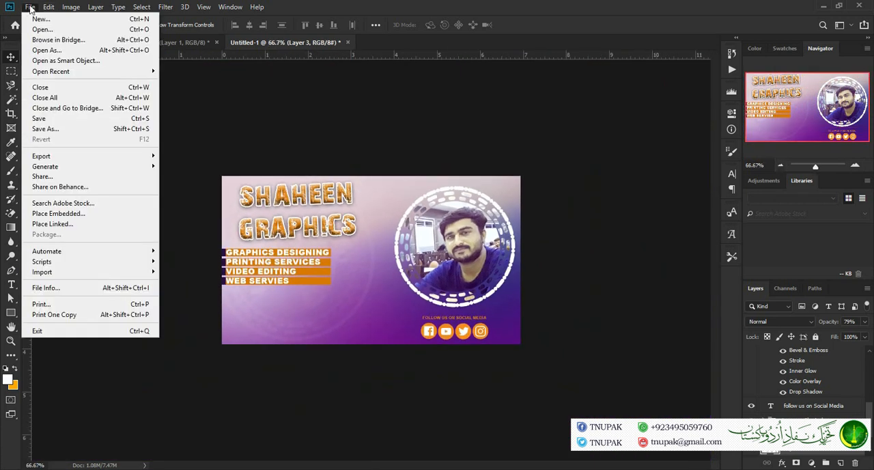
click(71, 127)
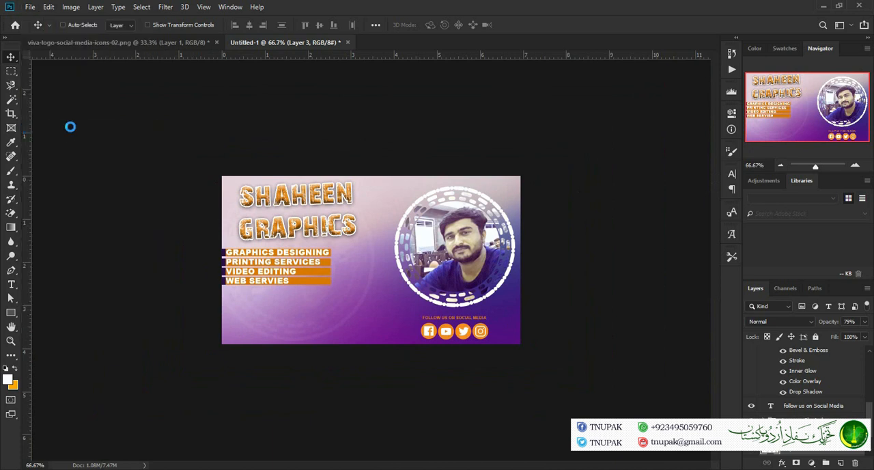
text(facebook cover)
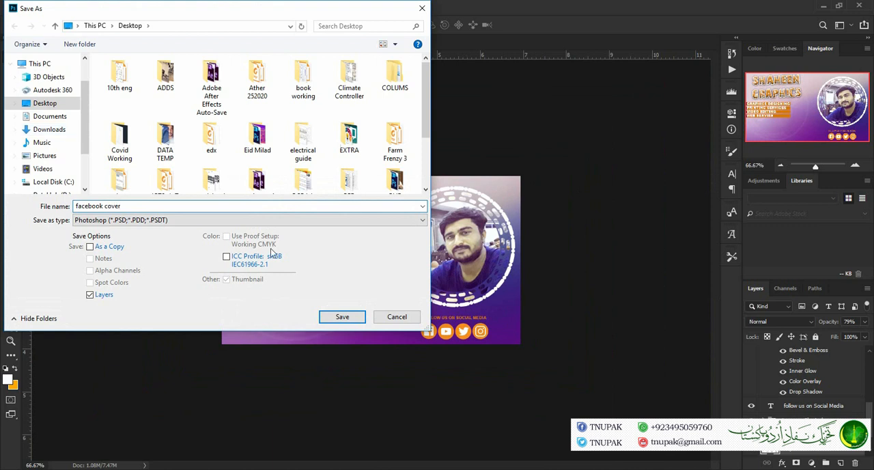
click(254, 220)
click(234, 305)
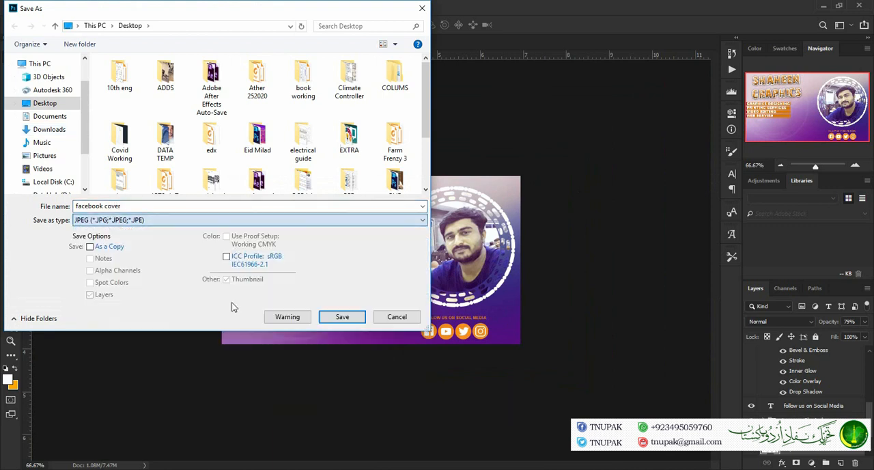
click(334, 318)
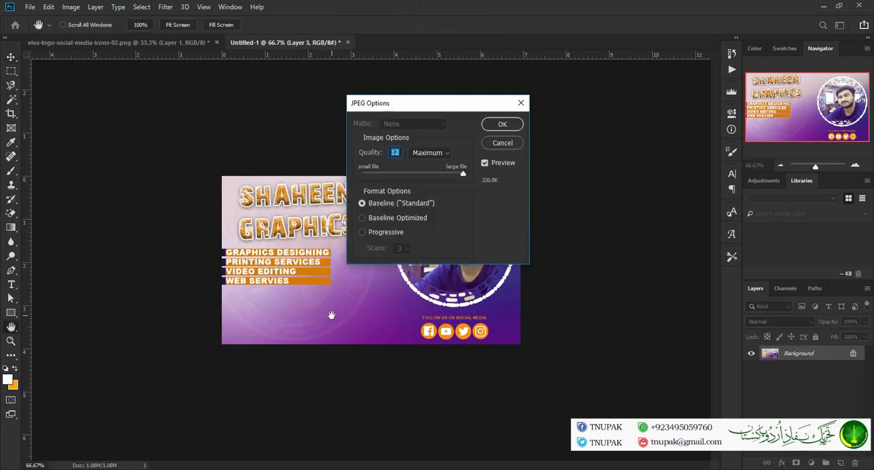